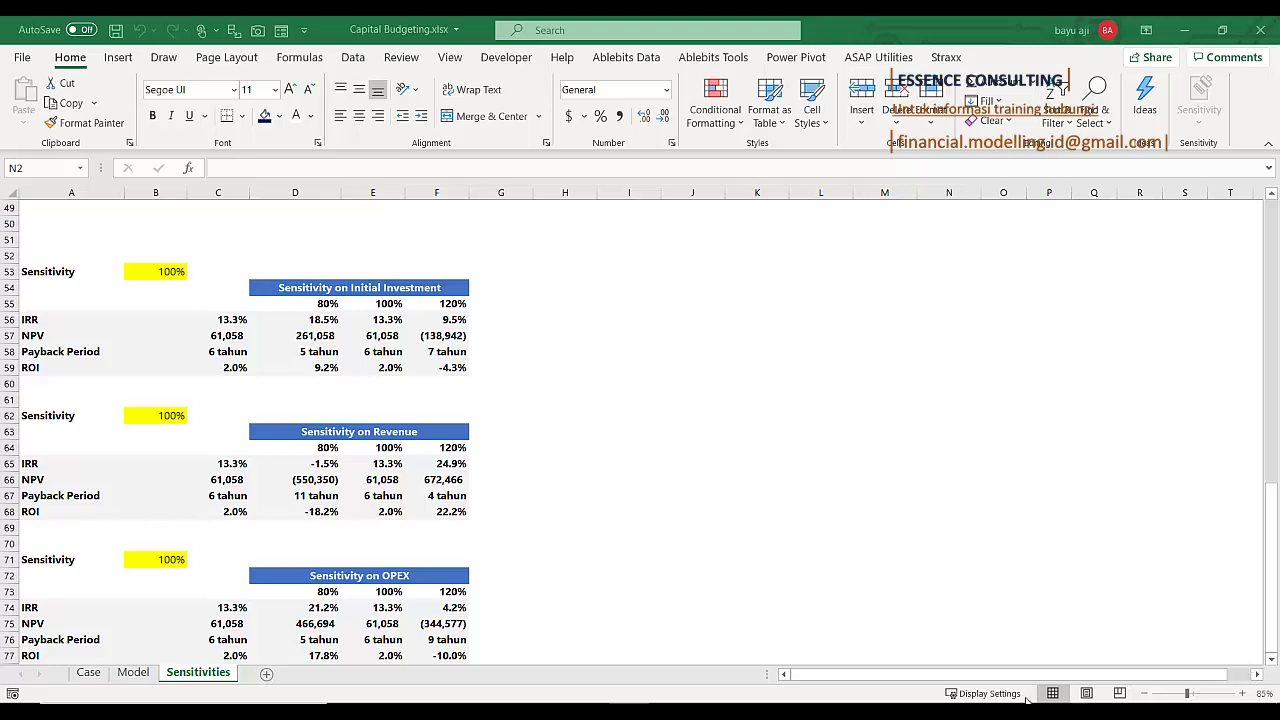
# Review the three one-way sensitivity tables on Initial Investment, Revenue and OPEX and the empty area below them
pyautogui.scroll(-3, 418, 574)
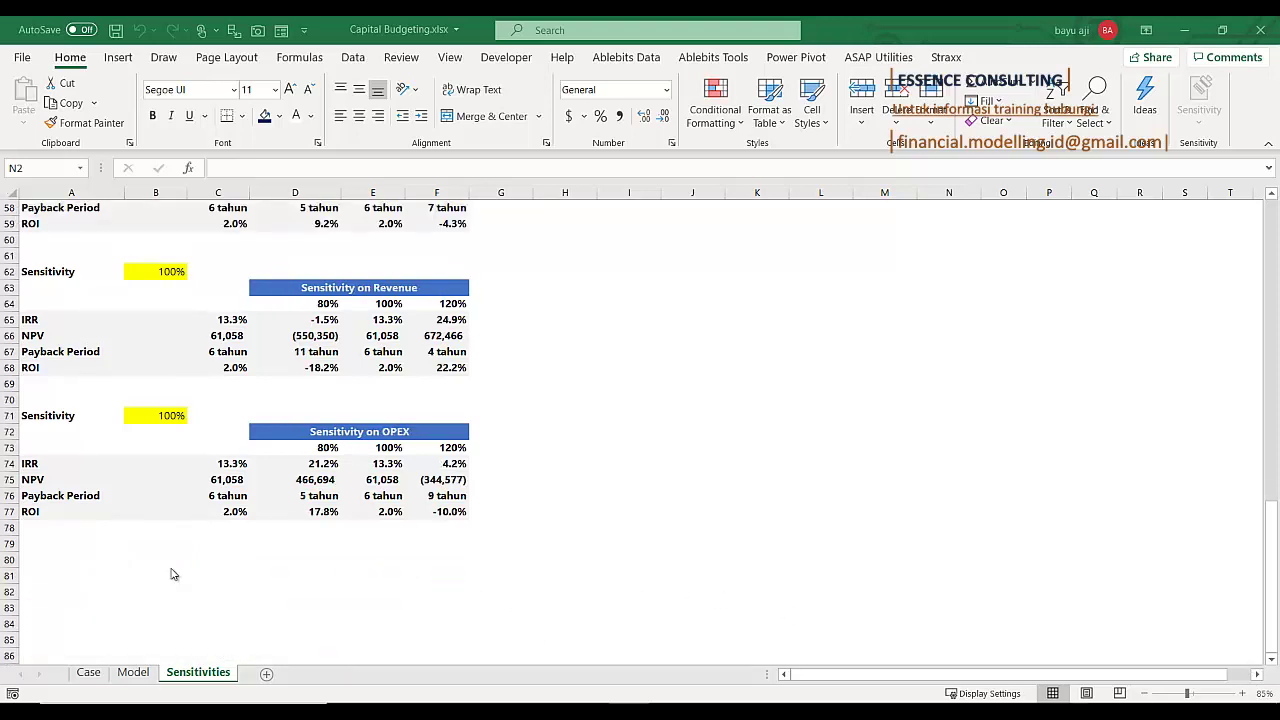
pyautogui.click(42, 574)
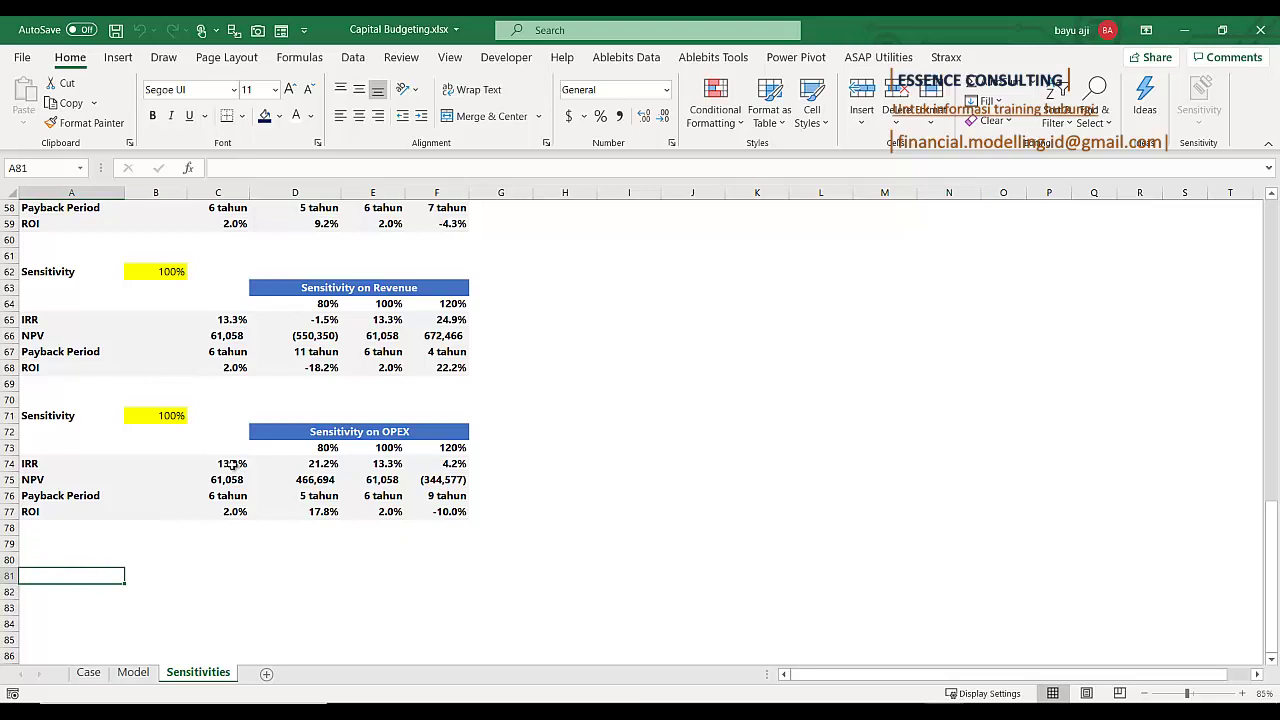
pyautogui.scroll(3, 299, 384)
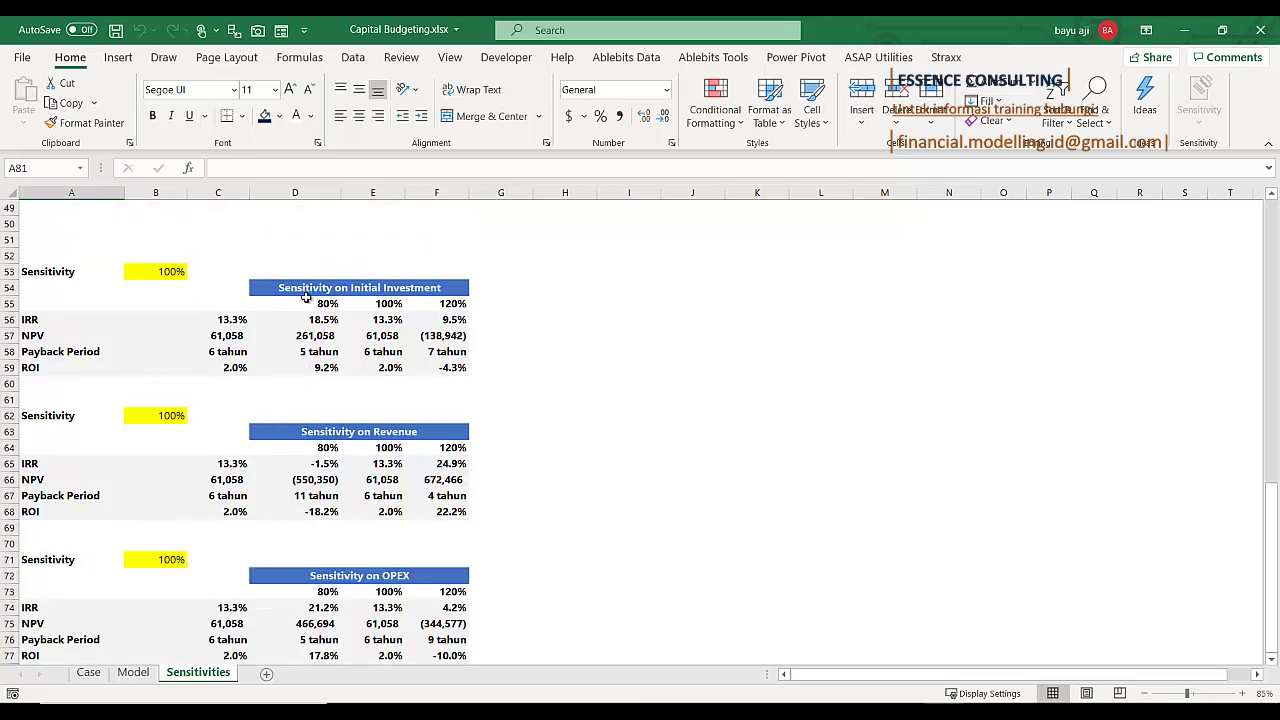
pyautogui.click(305, 293)
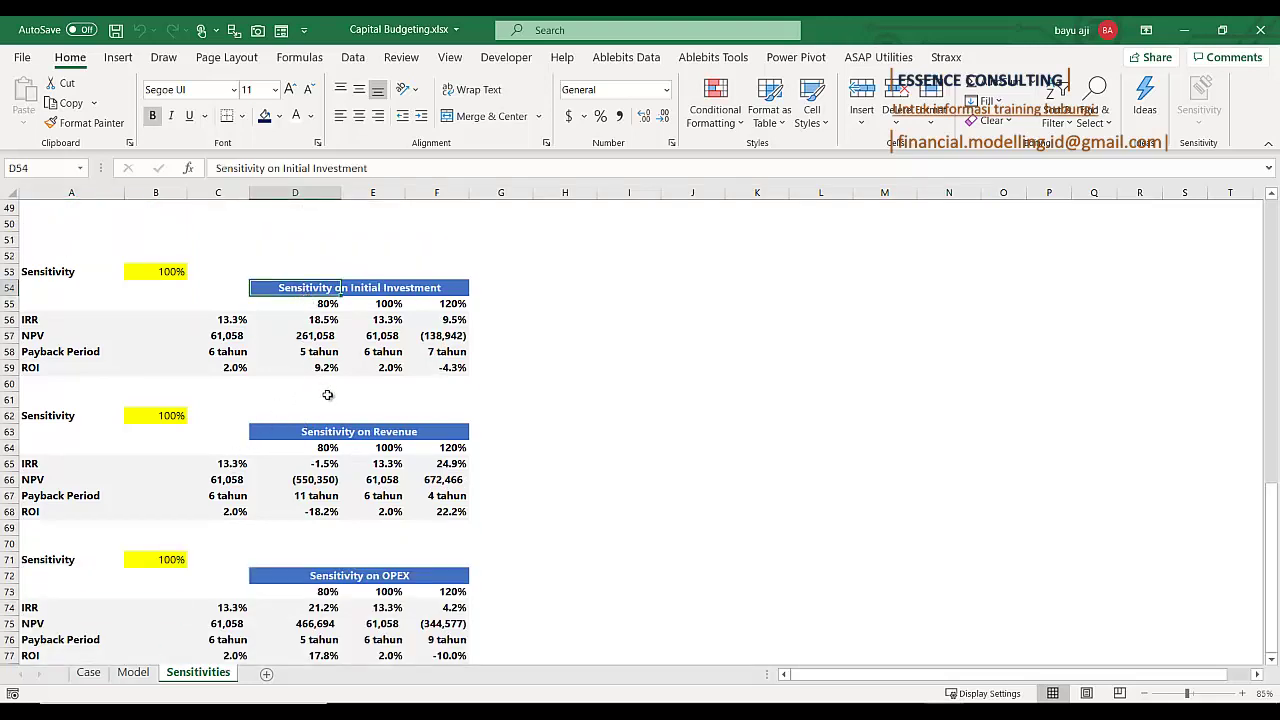
pyautogui.click(297, 437)
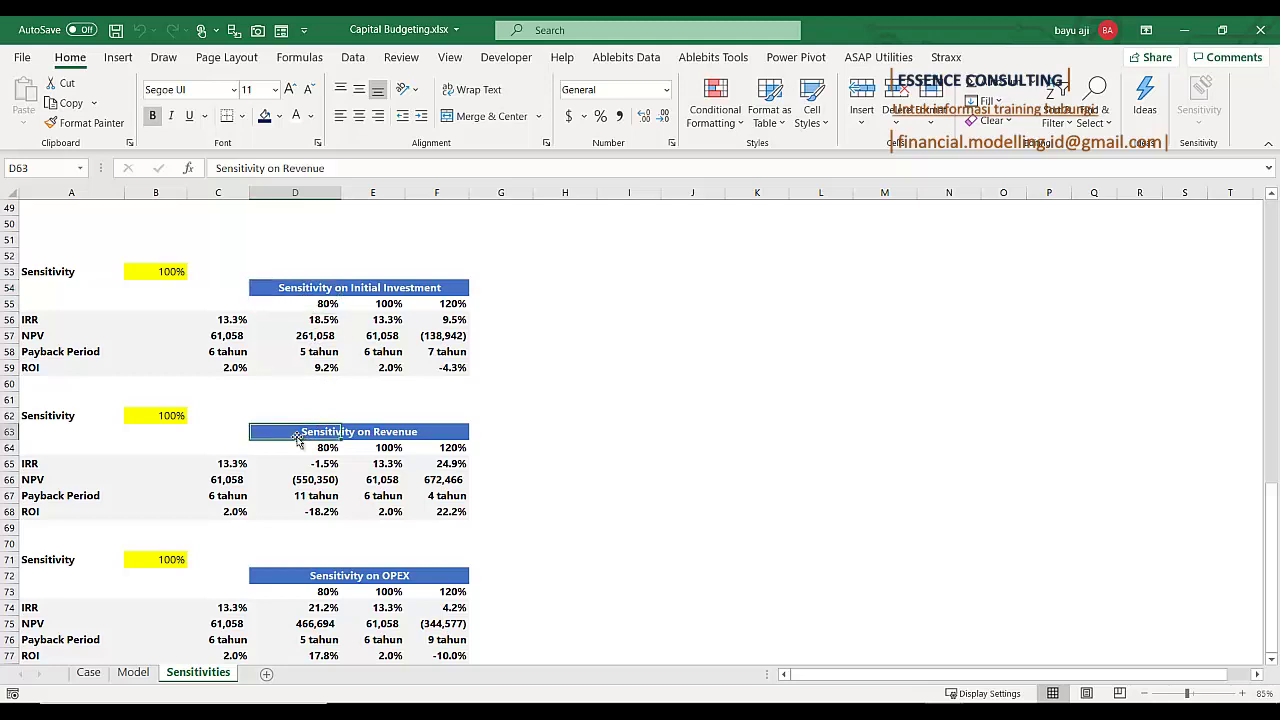
pyautogui.click(303, 571)
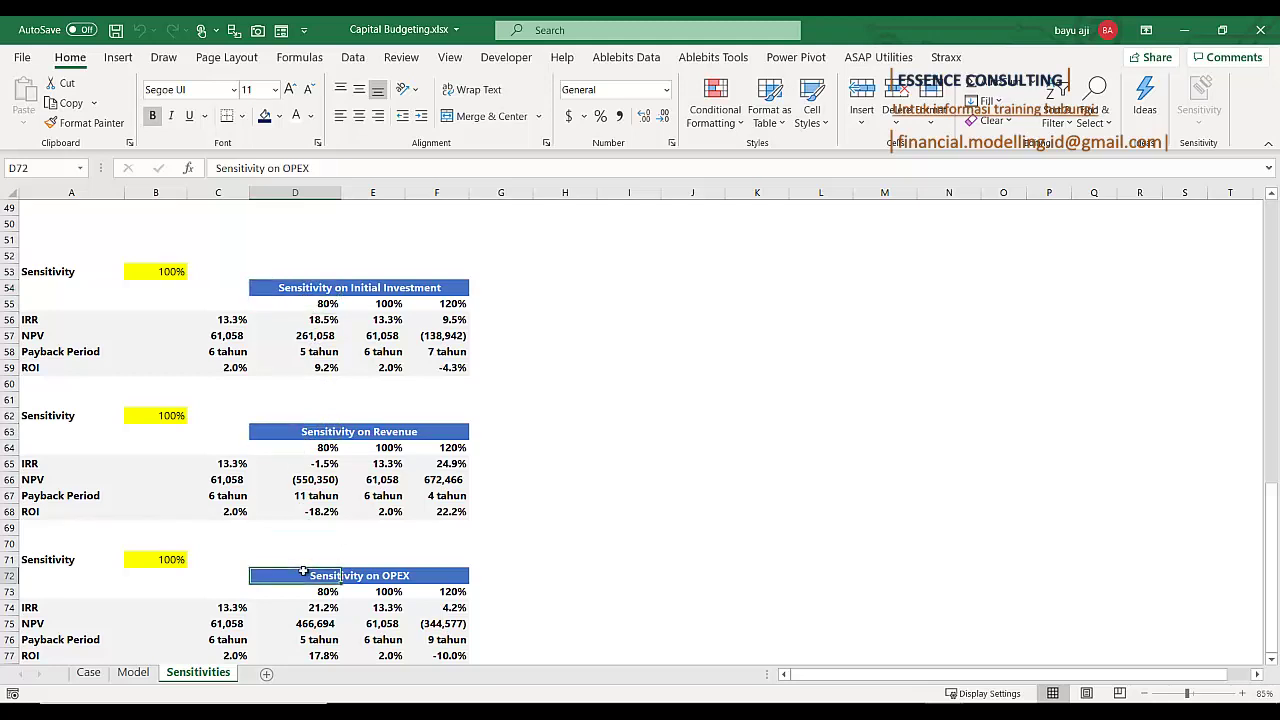
pyautogui.scroll(-3, 303, 572)
pyautogui.scroll(3, 303, 572)
# Copy the "Sensitivity on Initial Investment" heading with its formatting to D81, below the OPEX table
pyautogui.moveTo(289, 290); pyautogui.dragTo(424, 287)
pyautogui.rightClick(448, 290)
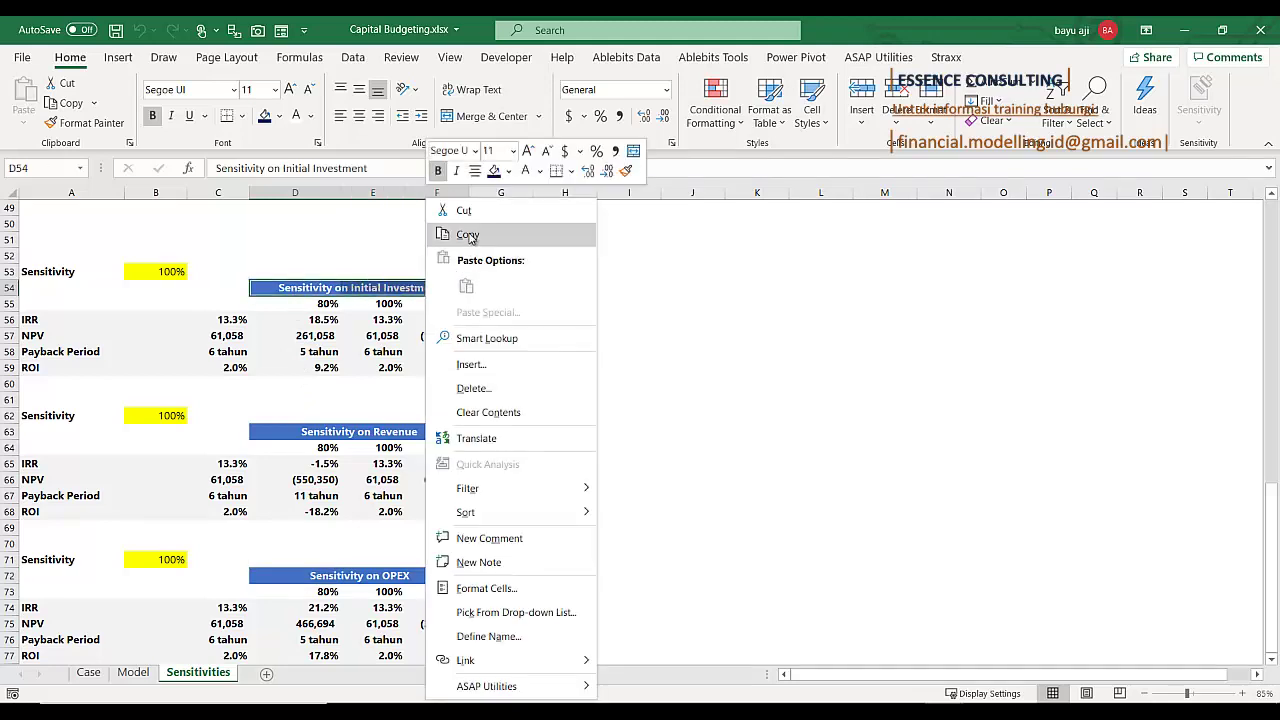
pyautogui.click(541, 229)
pyautogui.scroll(-3, 343, 507)
pyautogui.rightClick(274, 573)
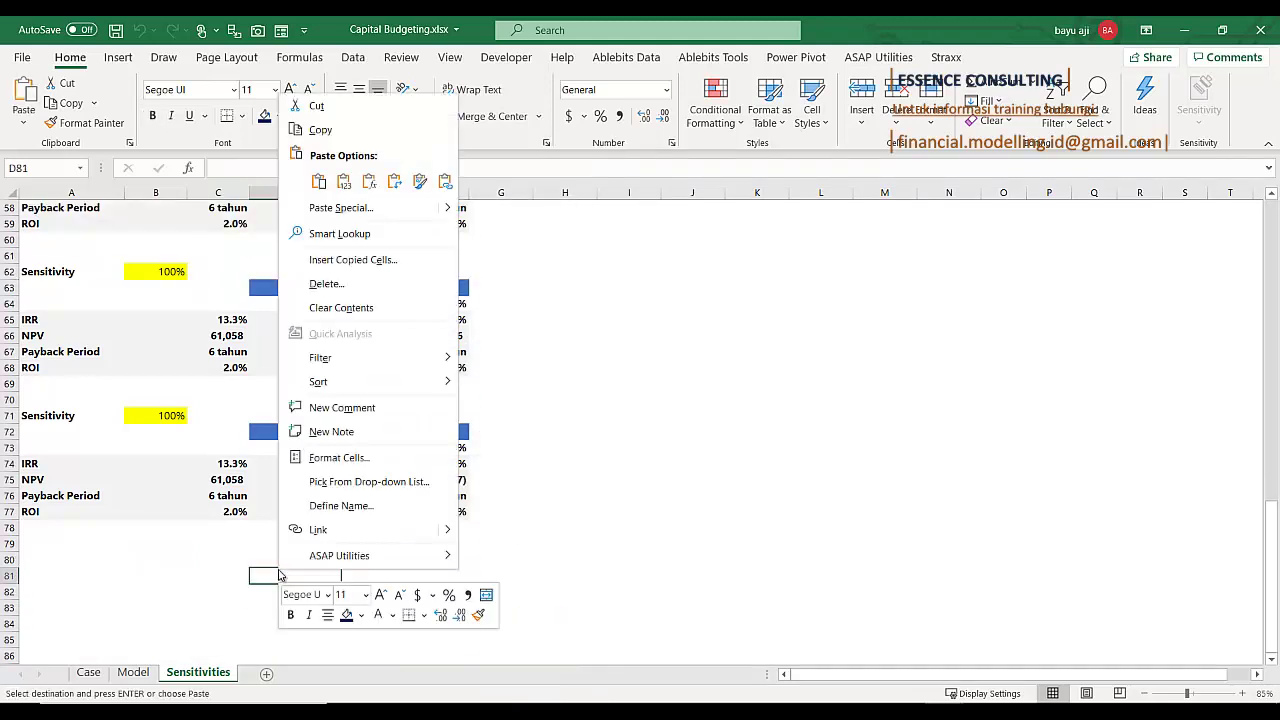
pyautogui.click(316, 181)
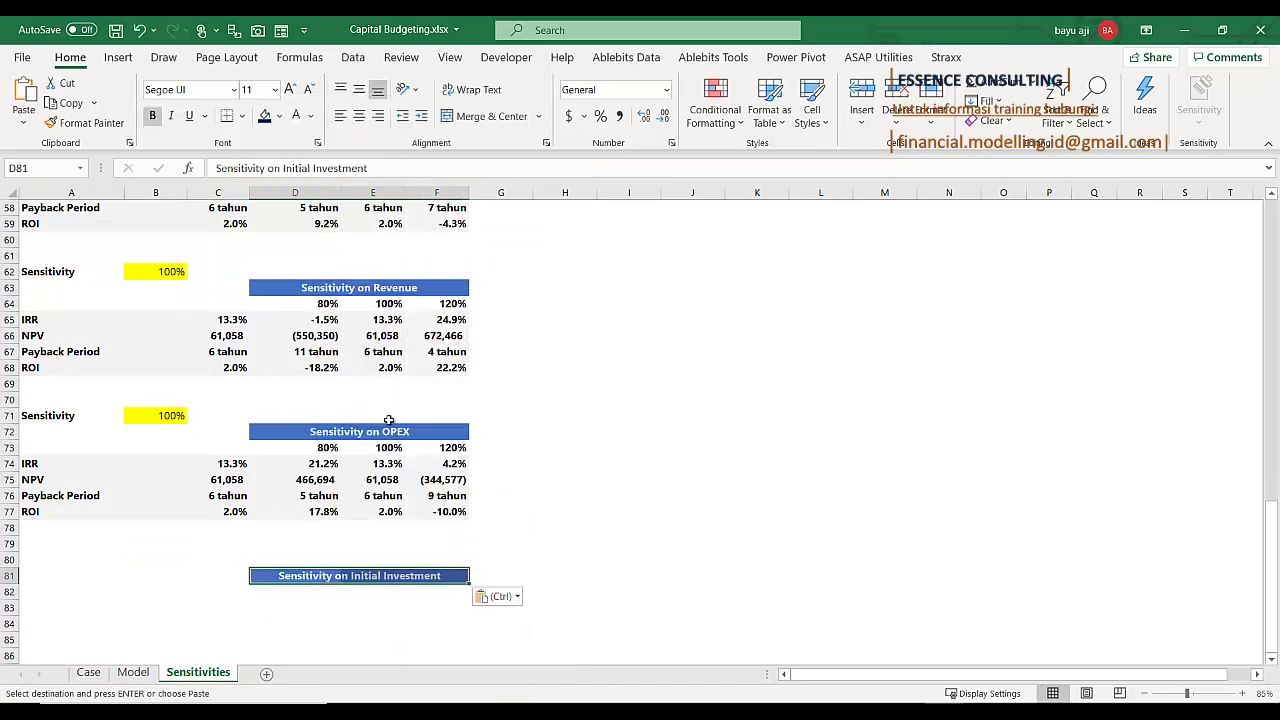
# Copy the "Sensitivity on Revenue" heading into A83 as values only and make it bold
pyautogui.click(415, 512)
pyautogui.scroll(4, 420, 500)
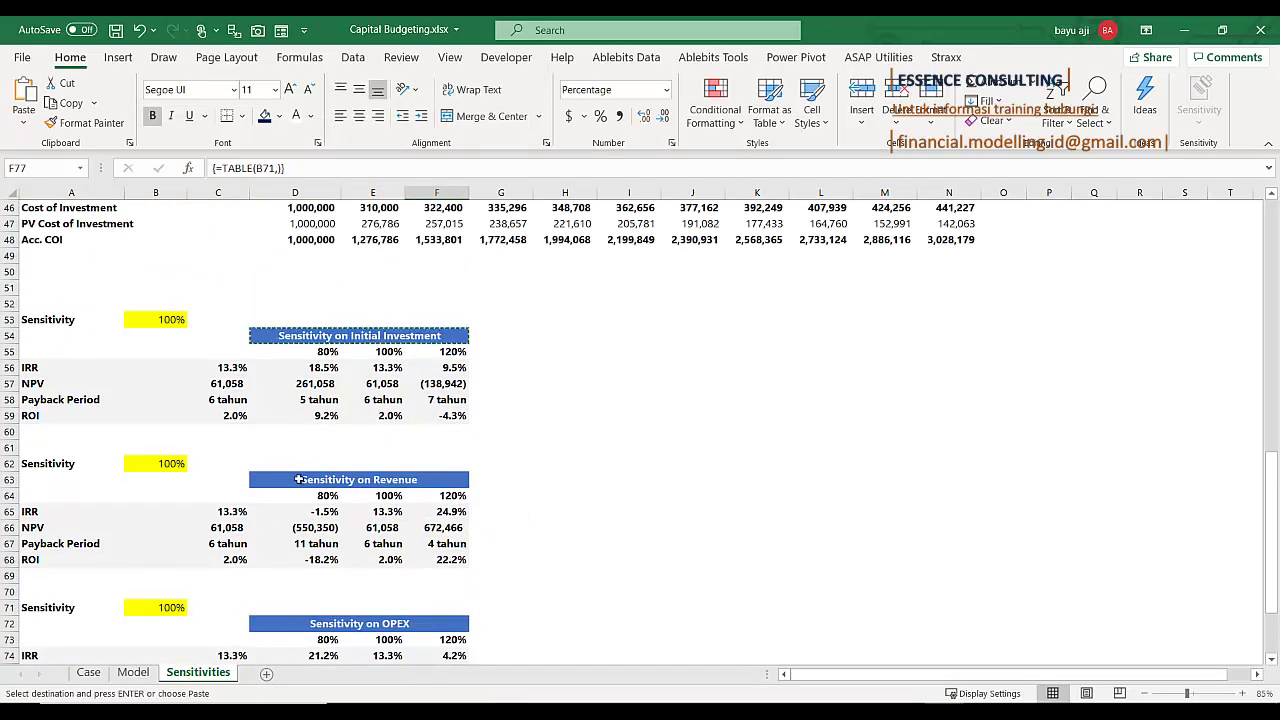
pyautogui.rightClick(298, 480)
pyautogui.click(337, 234)
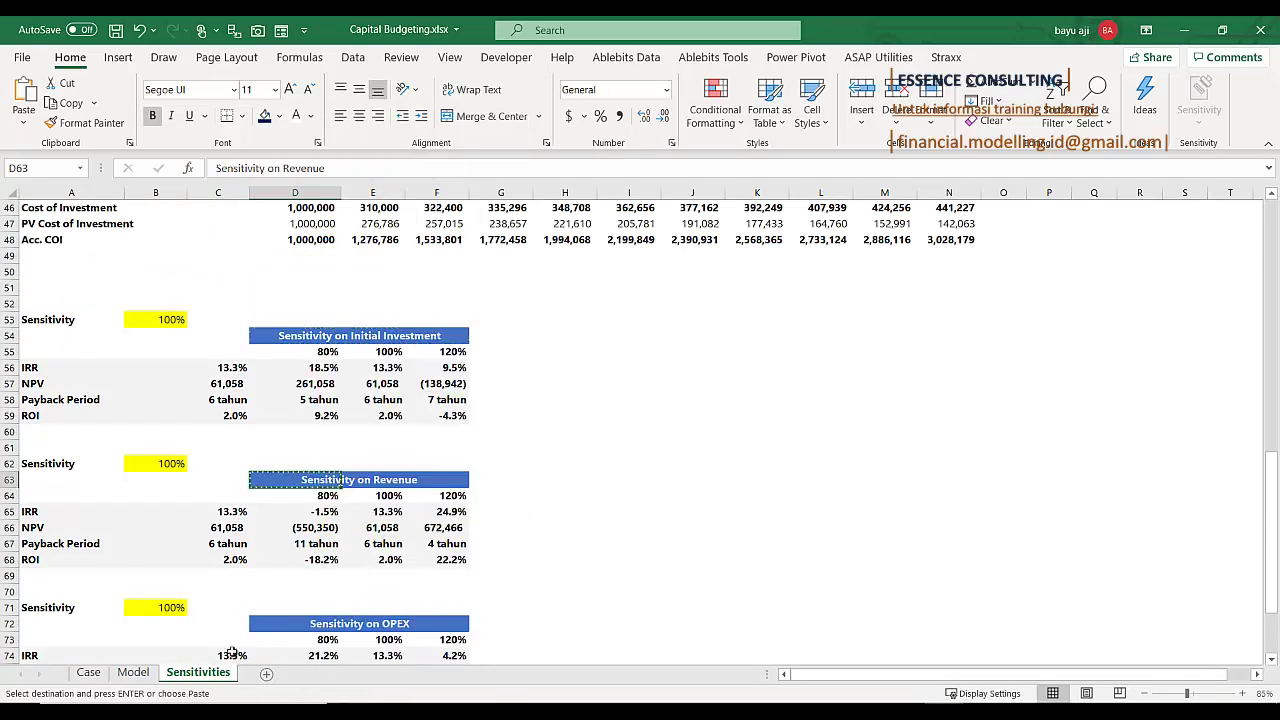
pyautogui.scroll(-4, 231, 651)
pyautogui.rightClick(104, 607)
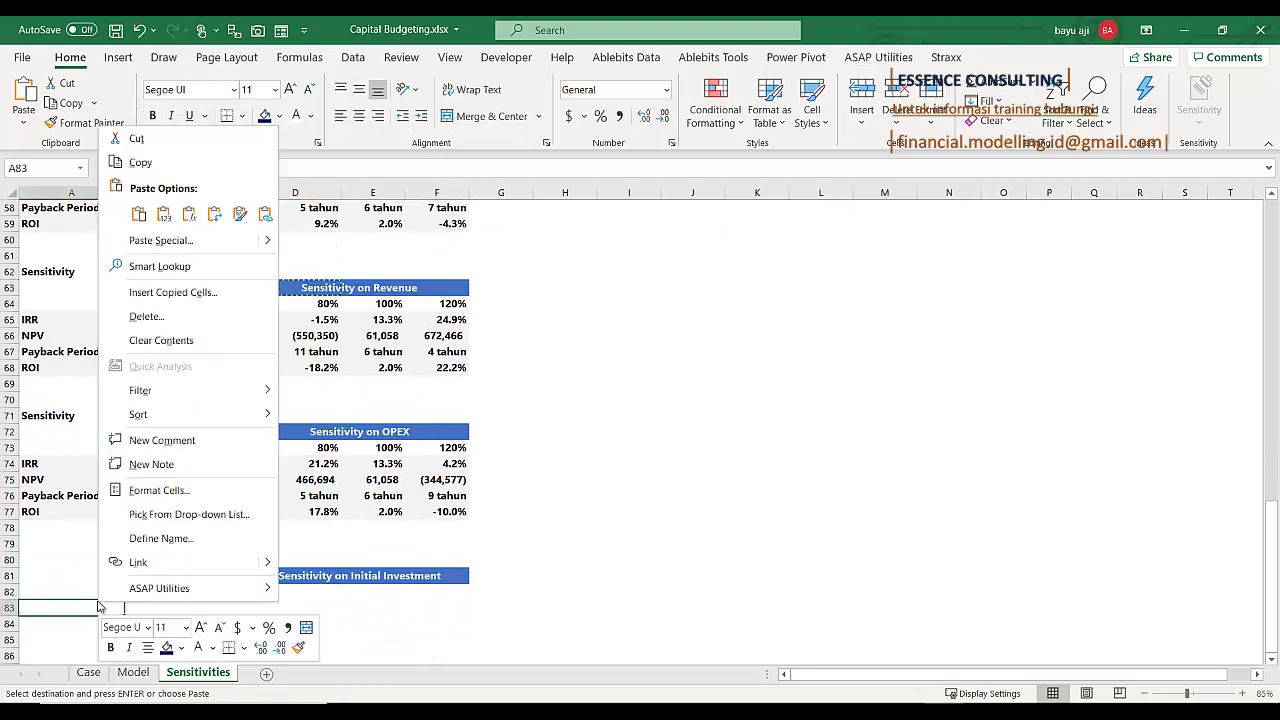
pyautogui.click(164, 214)
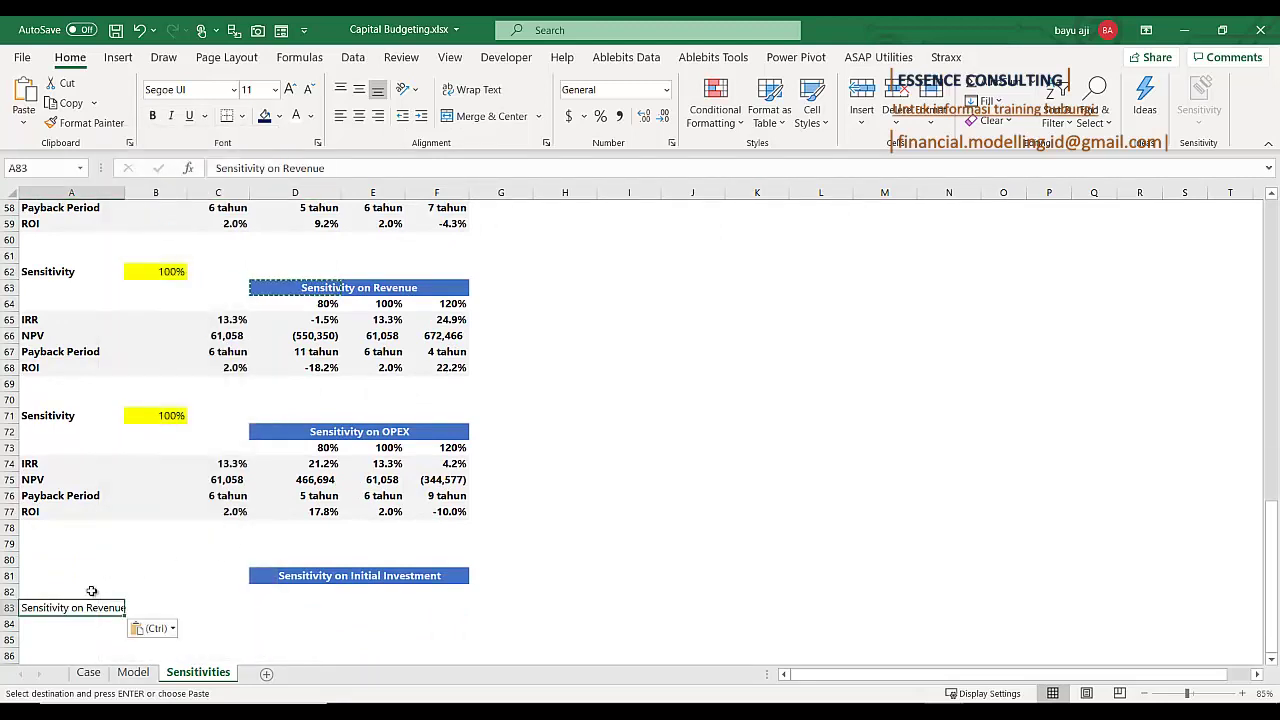
pyautogui.hotkey('ctrl', 'b')
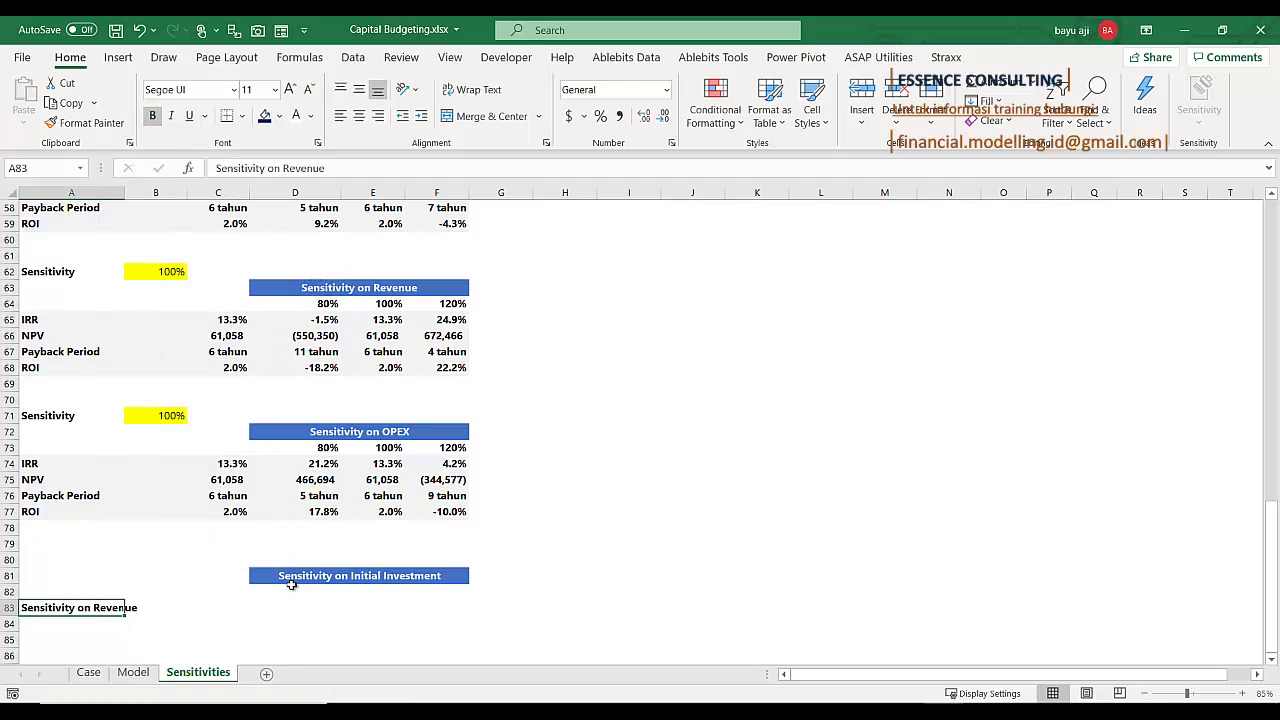
# Copy the 80%, 100% and 120% headers from D55:F55 to D82:F82 under the new Initial Investment heading
pyautogui.scroll(2, 291, 585)
pyautogui.moveTo(325, 259); pyautogui.dragTo(422, 255)
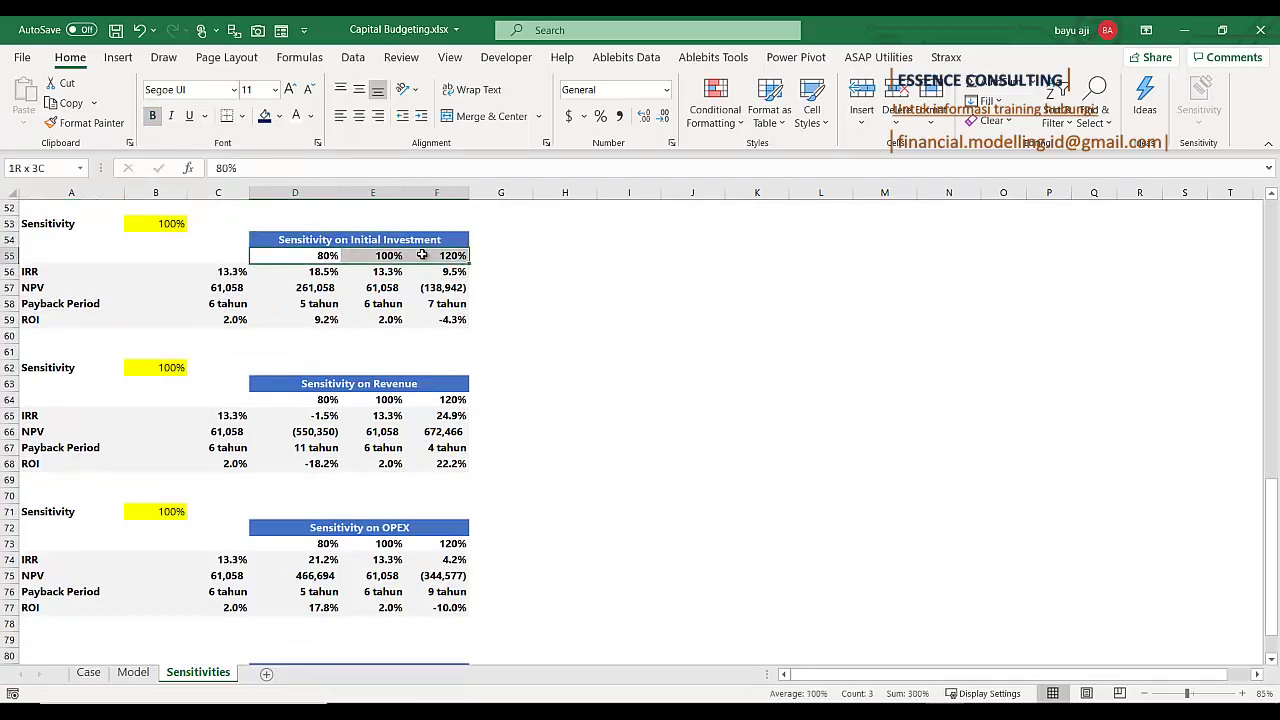
pyautogui.rightClick(422, 255)
pyautogui.click(460, 257)
pyautogui.scroll(-3, 363, 383)
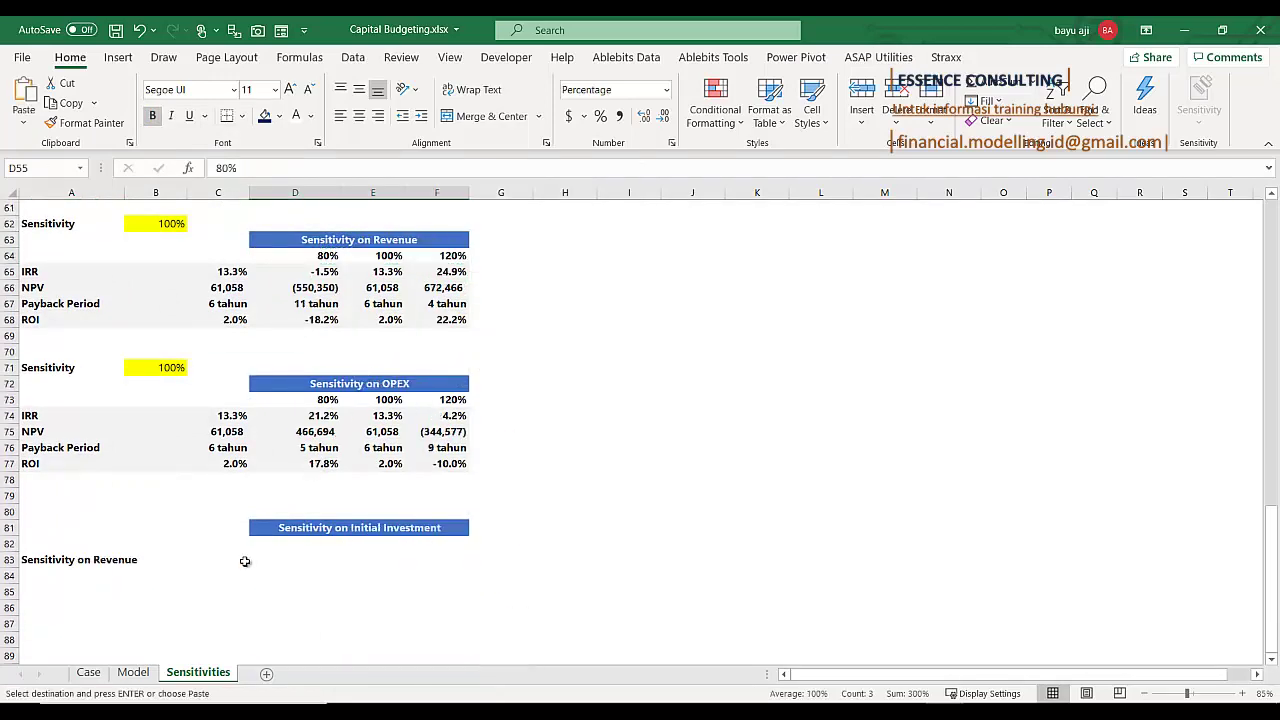
pyautogui.rightClick(270, 544)
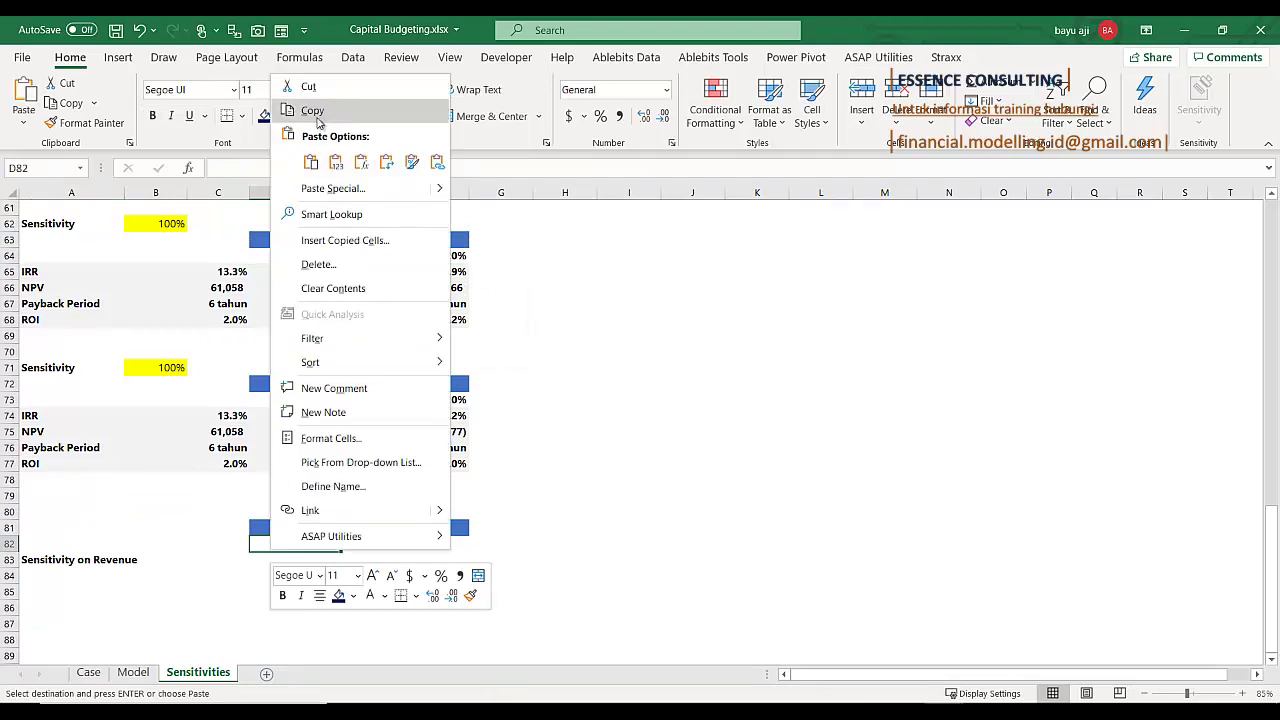
pyautogui.click(310, 162)
pyautogui.moveTo(318, 566); pyautogui.dragTo(320, 577)
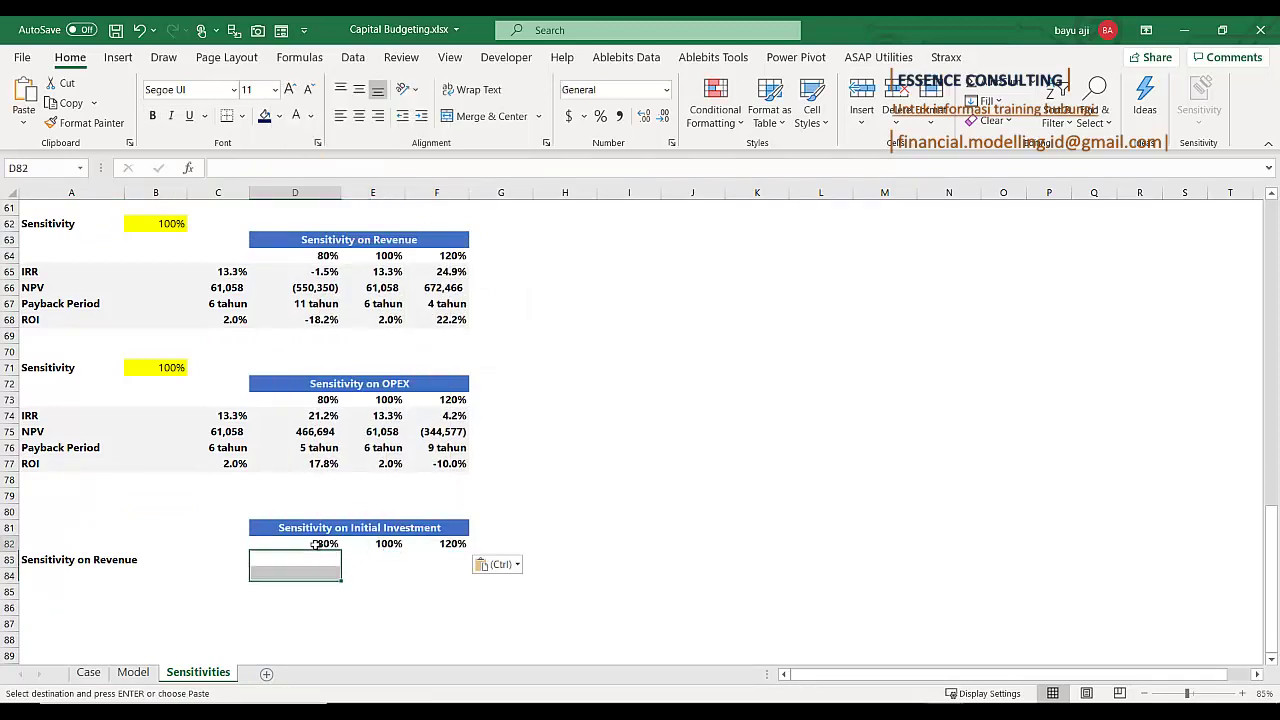
# Copy the Revenue table's 80%, 100% and 120% headers from D64:F64 and paste them transposed into C83:C85
pyautogui.click(208, 559)
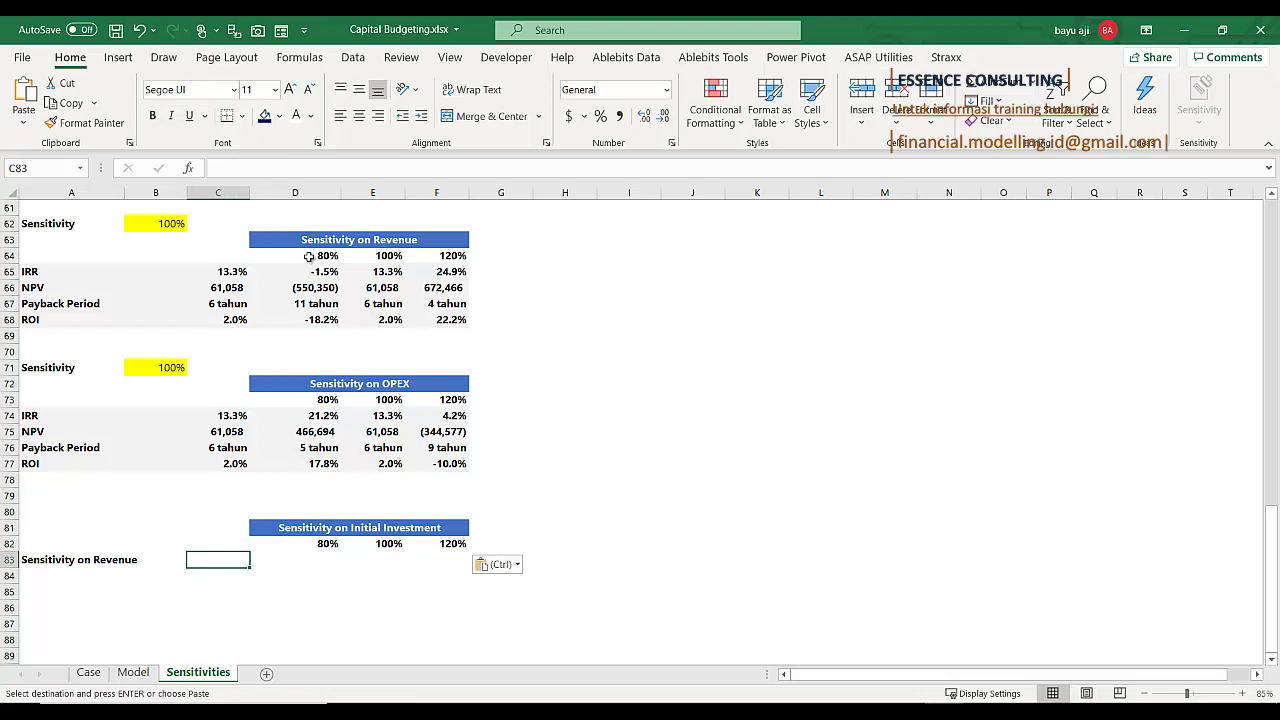
pyautogui.moveTo(309, 256); pyautogui.dragTo(447, 256)
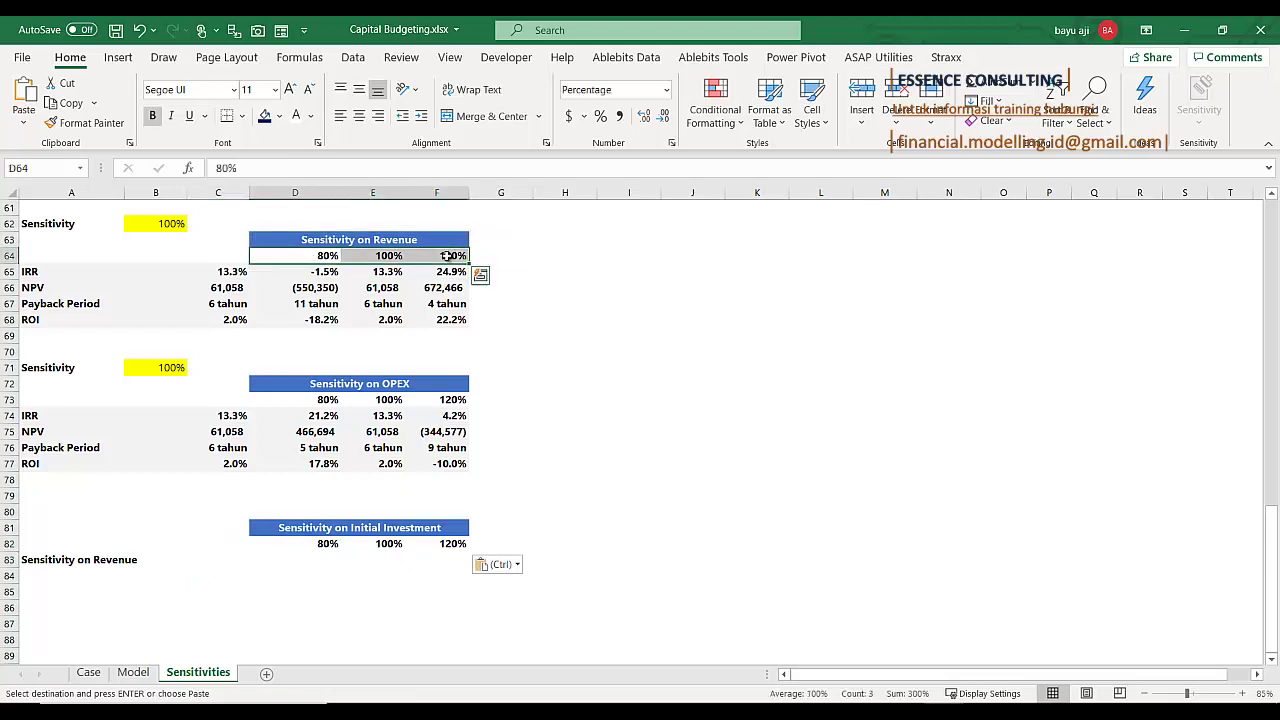
pyautogui.rightClick(447, 256)
pyautogui.press('Escape')
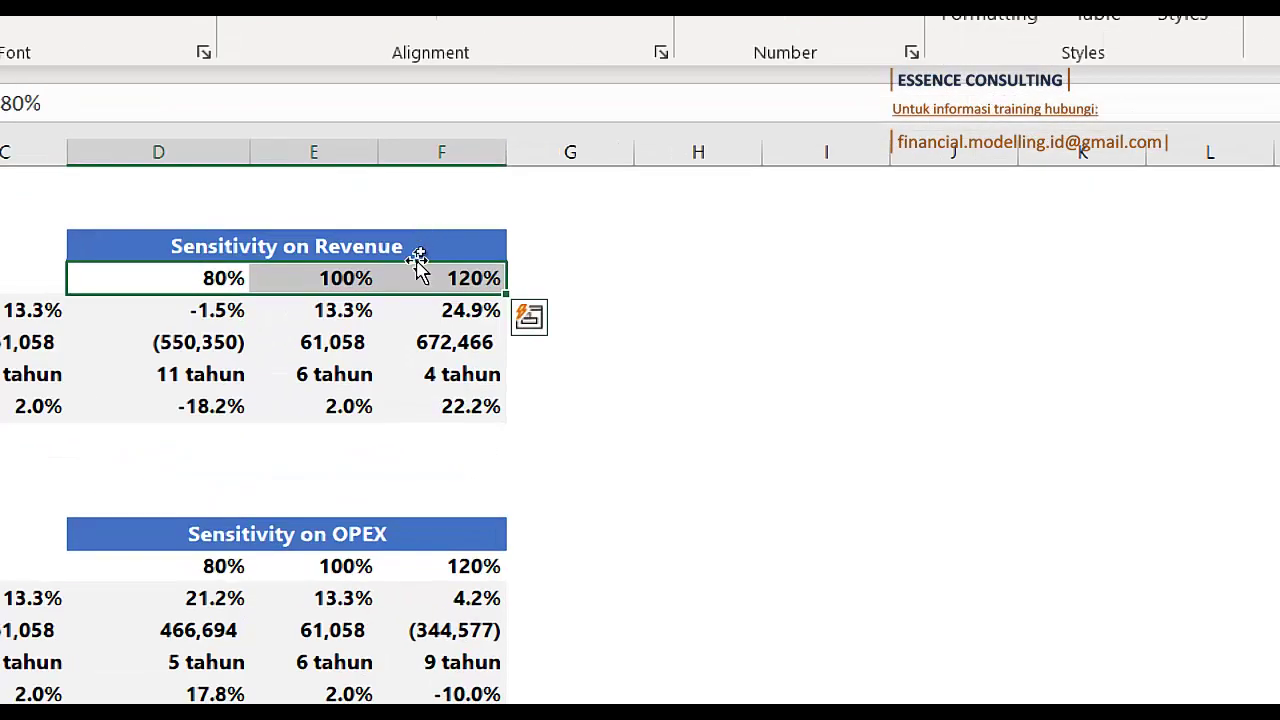
pyautogui.rightClick(410, 260)
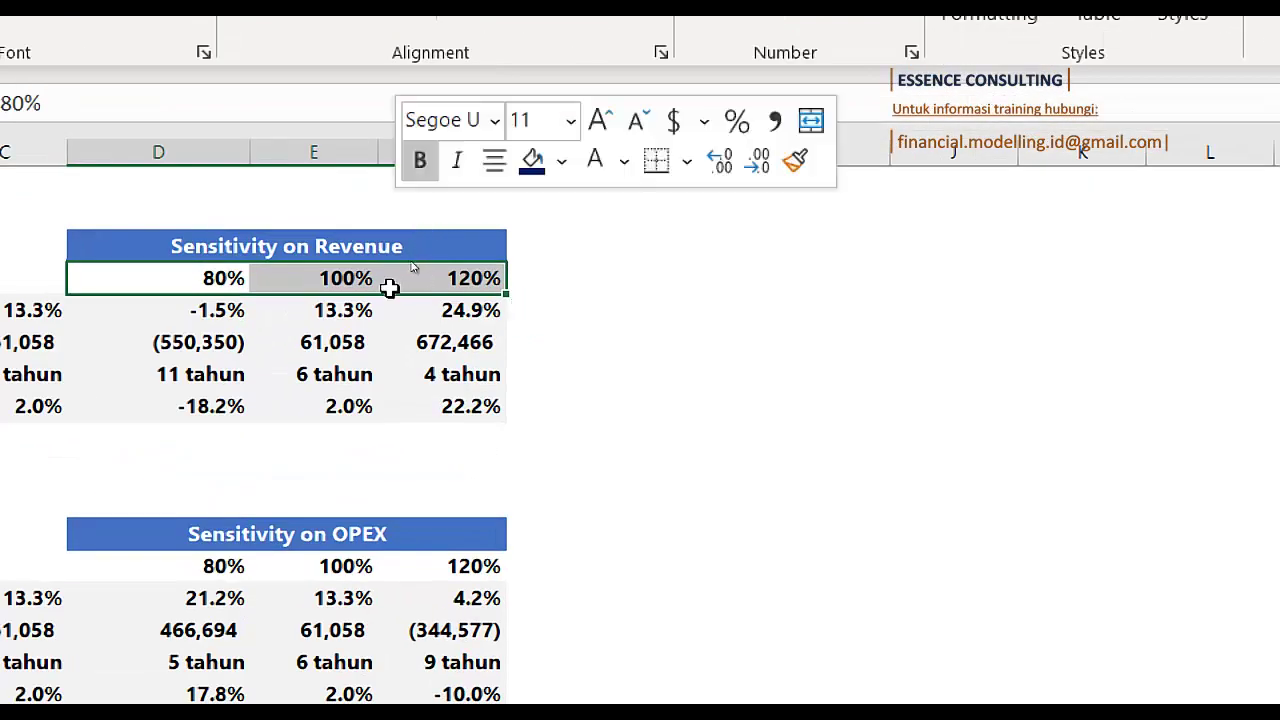
pyautogui.click(506, 290)
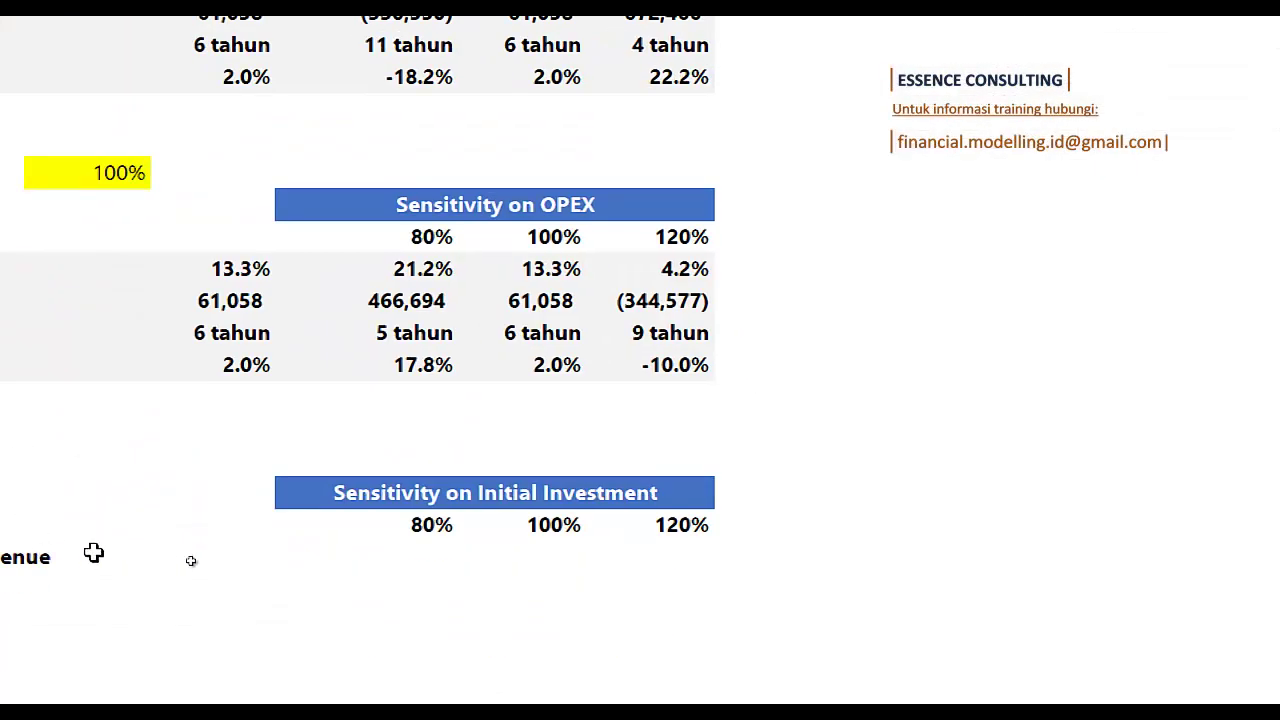
pyautogui.rightClick(213, 566)
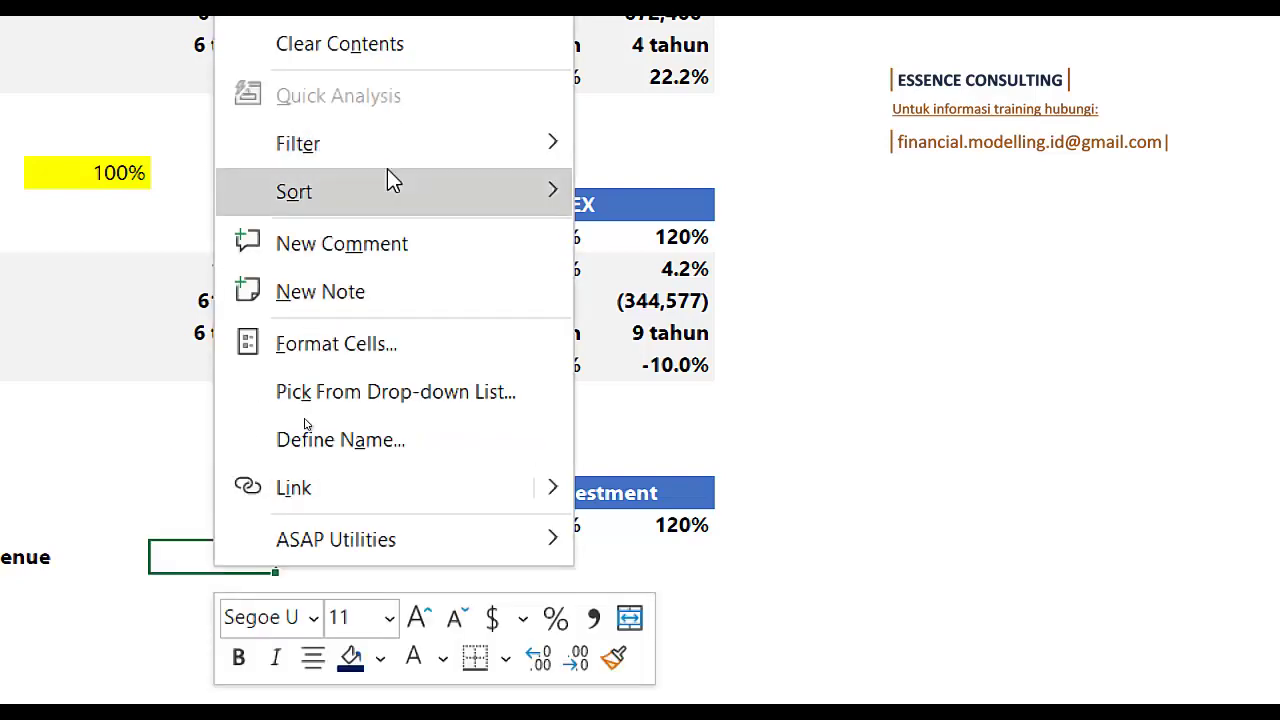
pyautogui.click(406, 66)
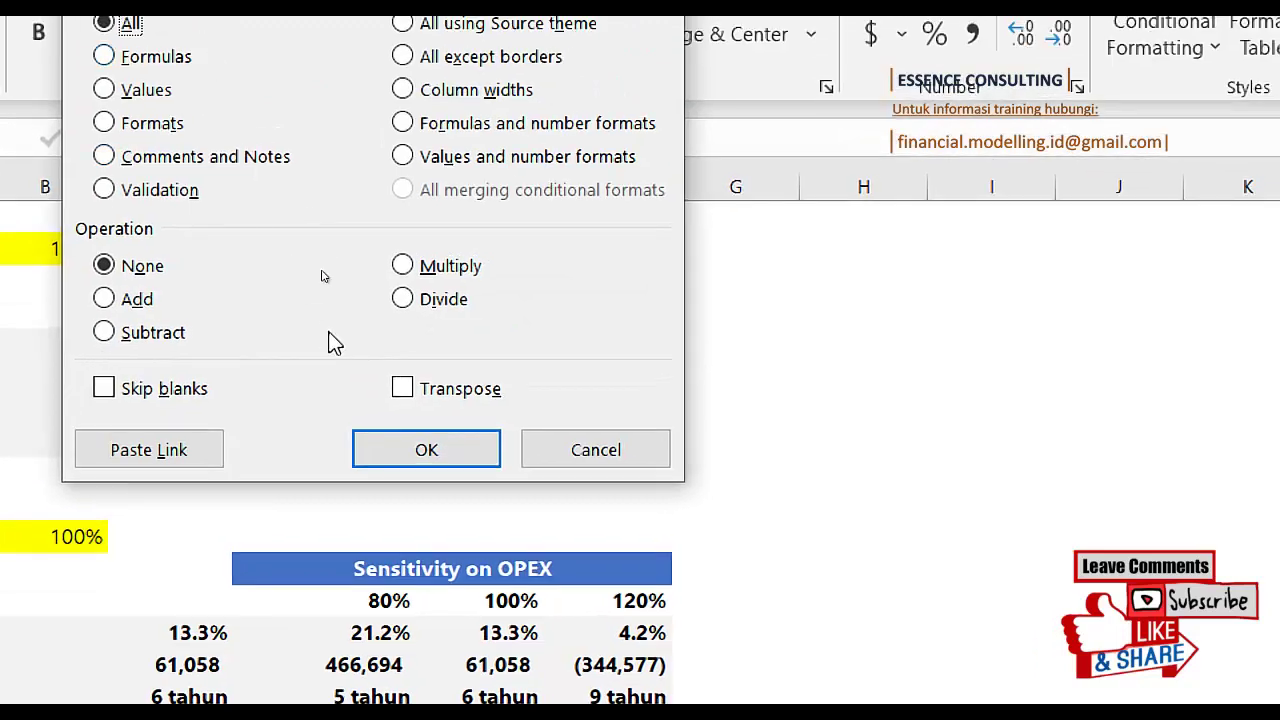
pyautogui.click(440, 239)
pyautogui.click(424, 449)
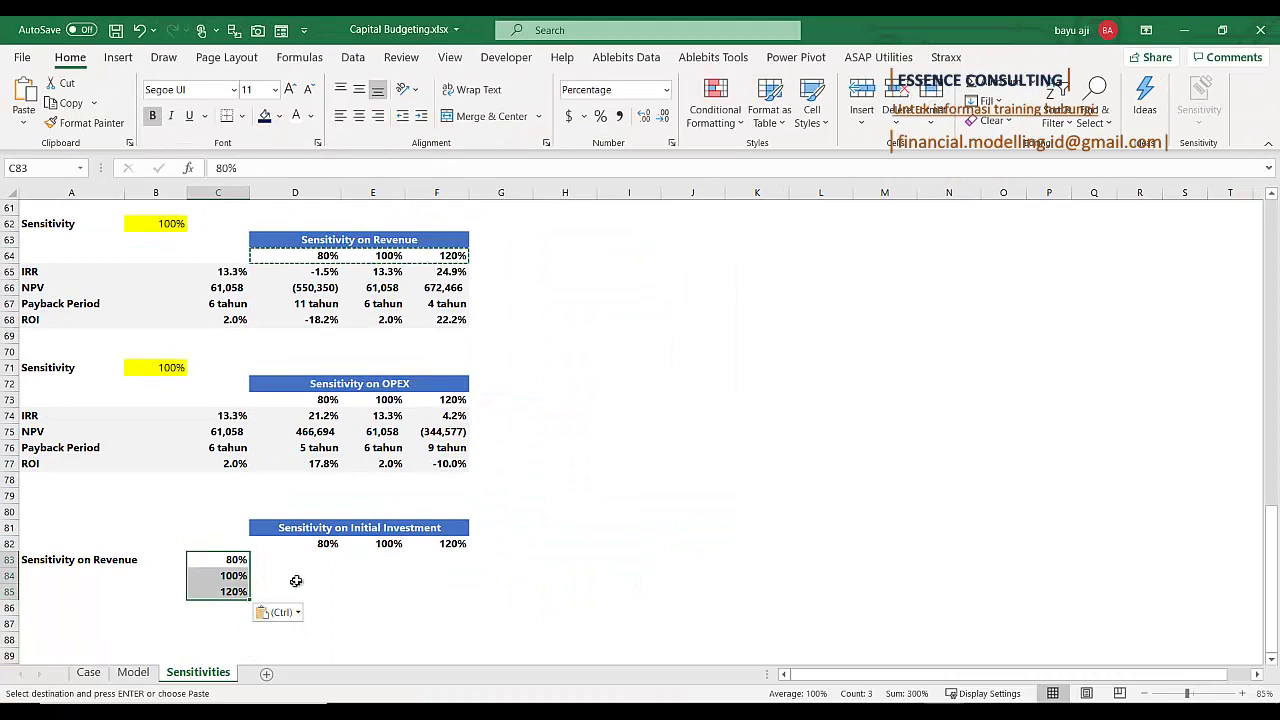
# Set the Initial Investment sensitivity in B53 and the Revenue sensitivity in B62 to 80%
pyautogui.click(296, 579)
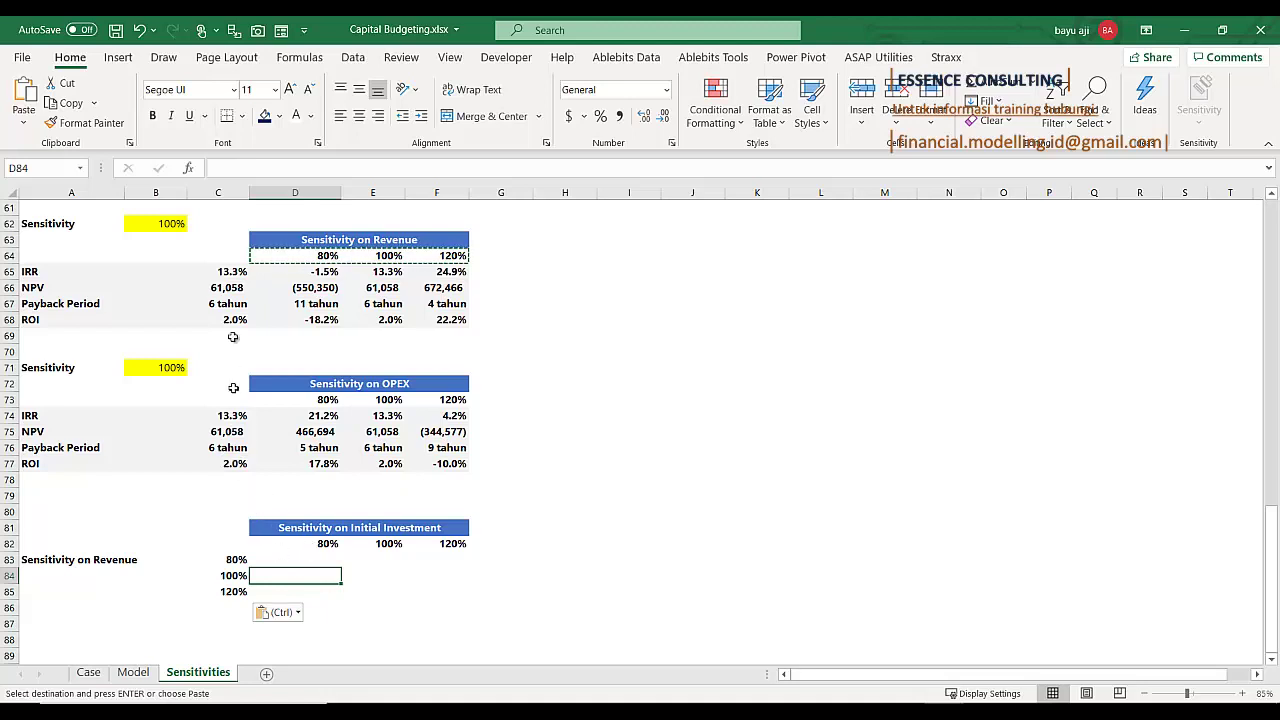
pyautogui.click(150, 218)
pyautogui.scroll(3, 155, 220)
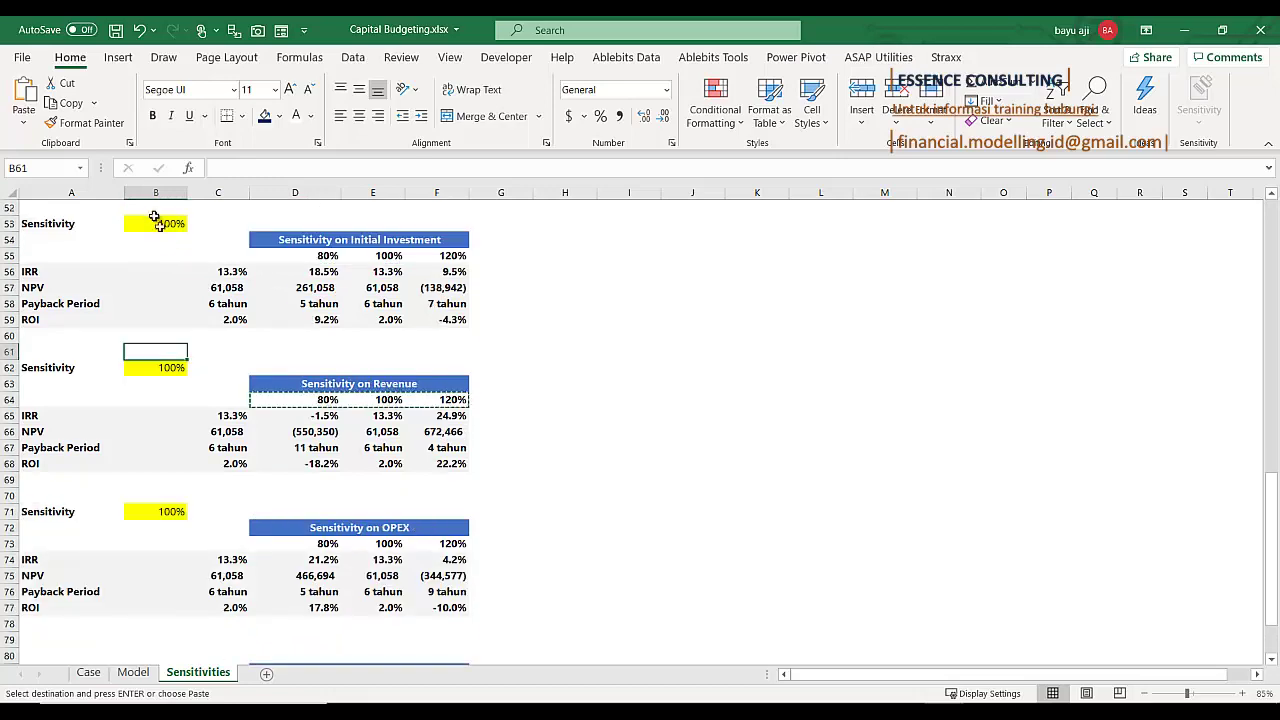
pyautogui.click(161, 223)
pyautogui.write('8')
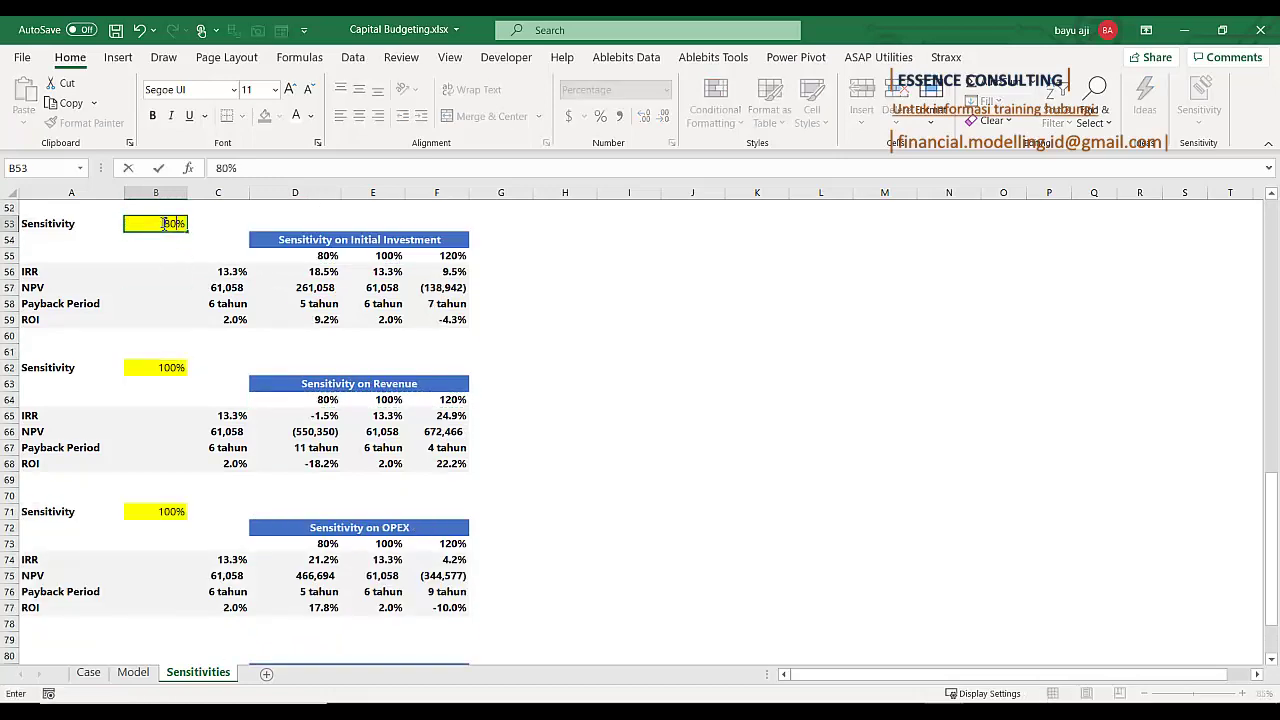
pyautogui.write('0')
pyautogui.press('Return')
pyautogui.click(160, 366)
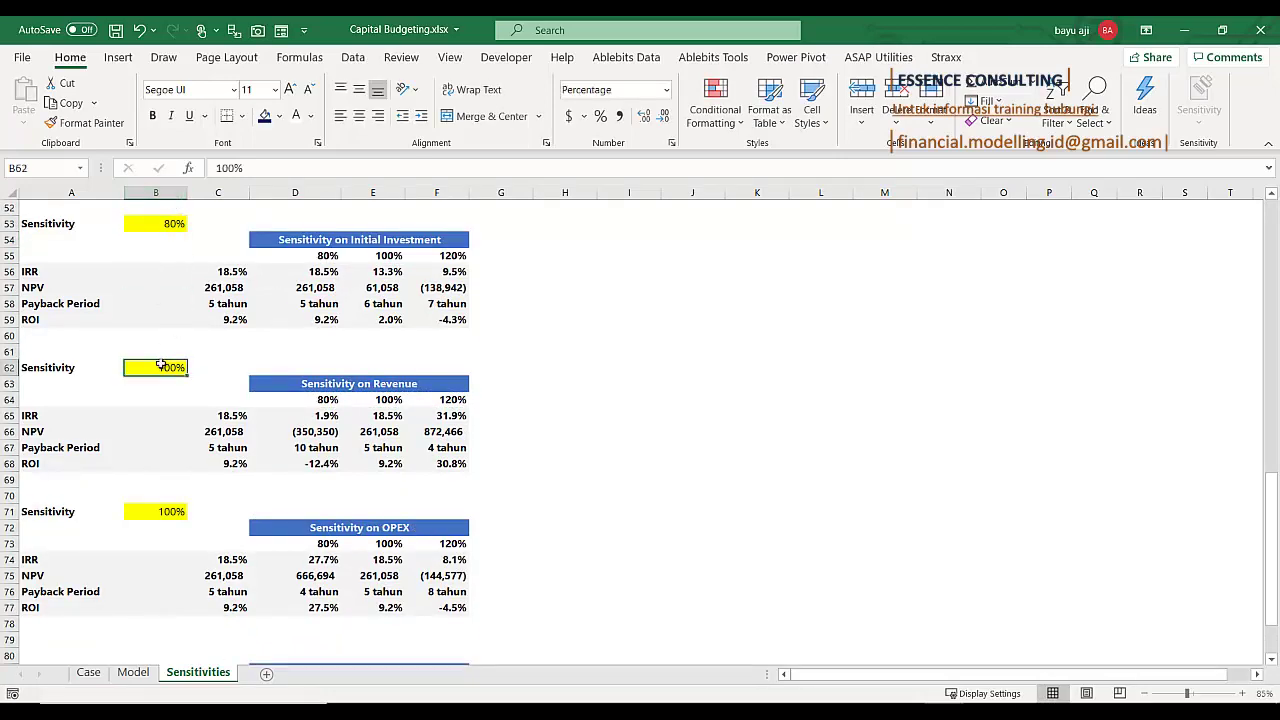
pyautogui.write('8')
pyautogui.press('Return')
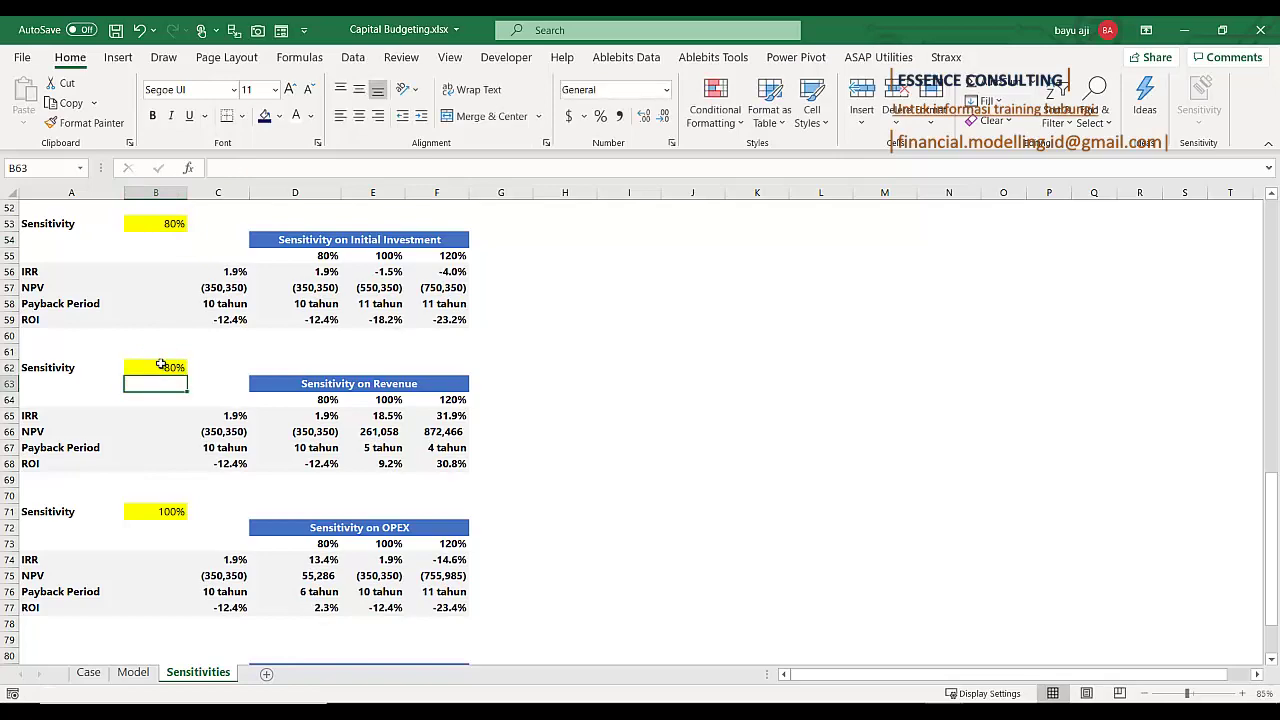
# Copy the NPV result from C57 and paste it as a value into D83, the 80%/80% cell
pyautogui.scroll(-2, 137, 437)
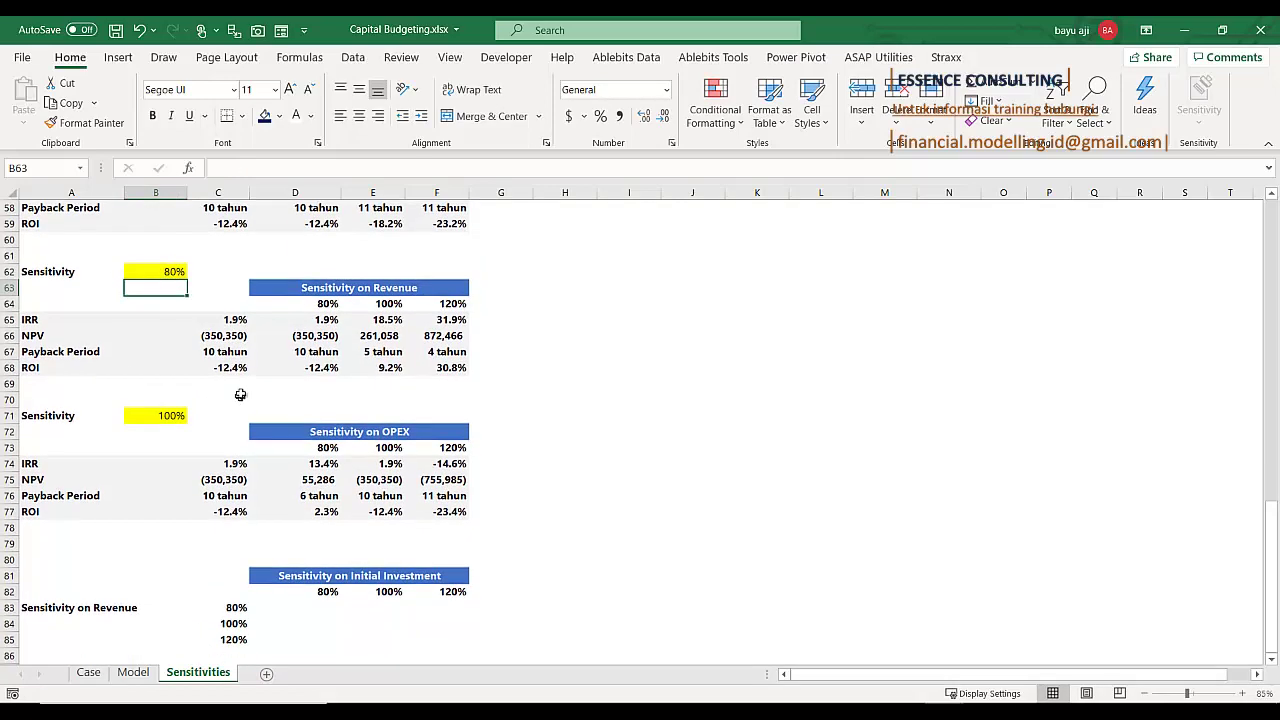
pyautogui.scroll(2, 300, 390)
pyautogui.rightClick(221, 287)
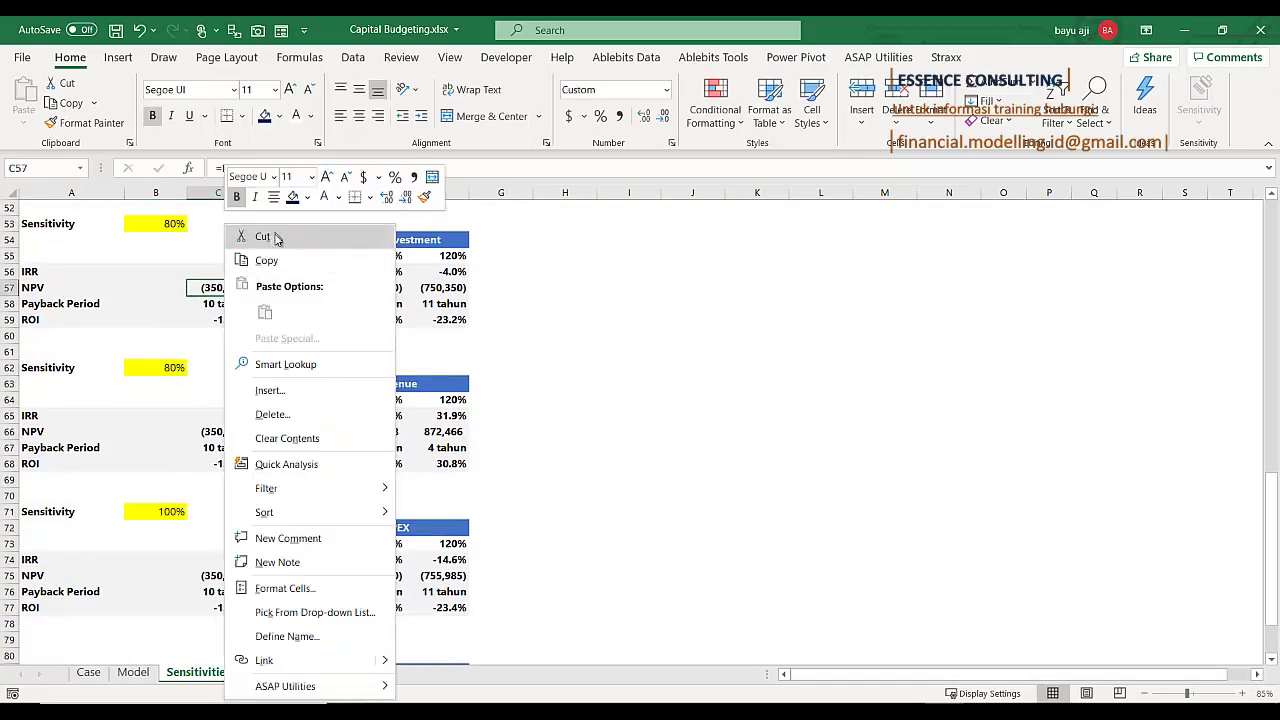
pyautogui.click(268, 260)
pyautogui.scroll(-4, 278, 400)
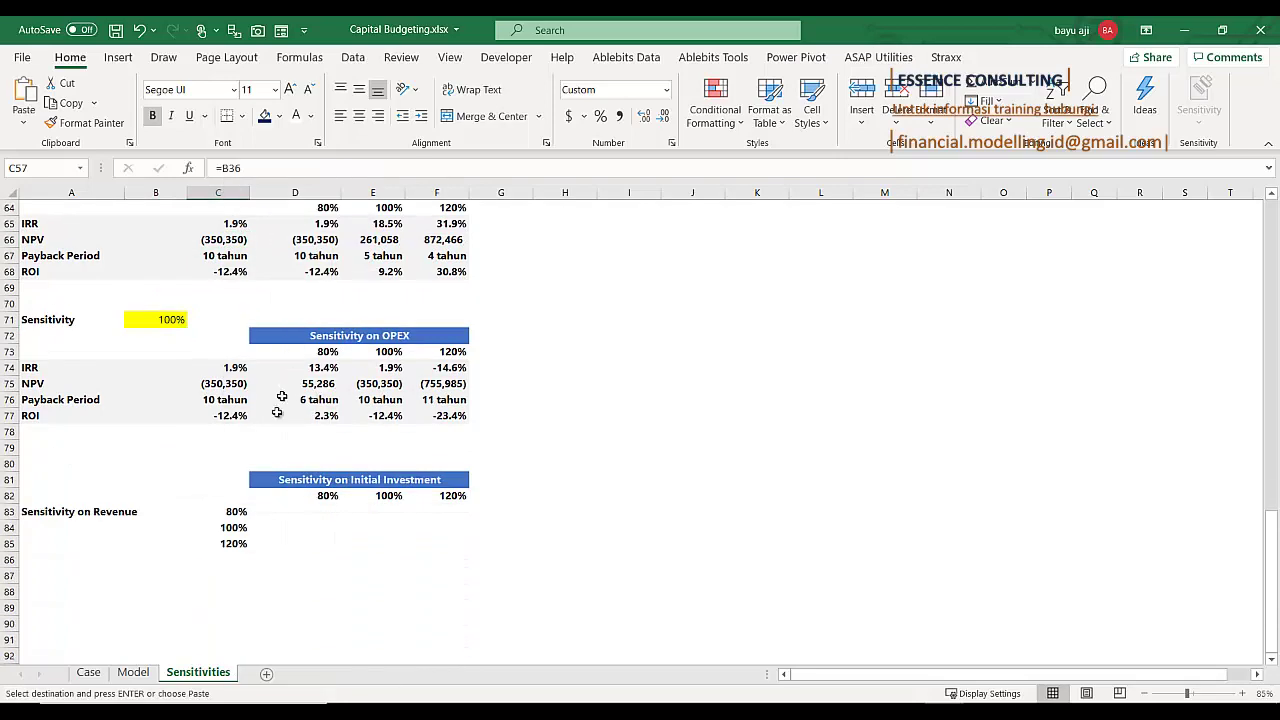
pyautogui.rightClick(290, 514)
pyautogui.click(357, 125)
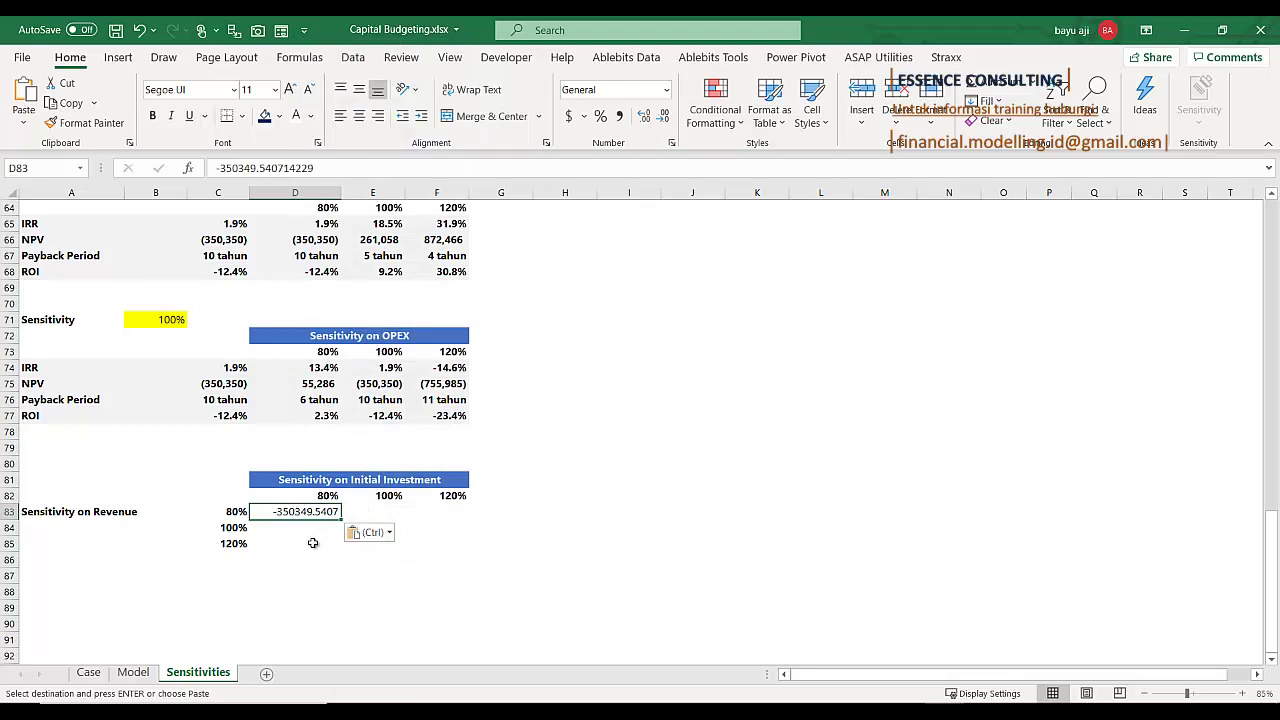
# Set the Initial Investment sensitivity in B53 to 100%
pyautogui.scroll(2, 310, 544)
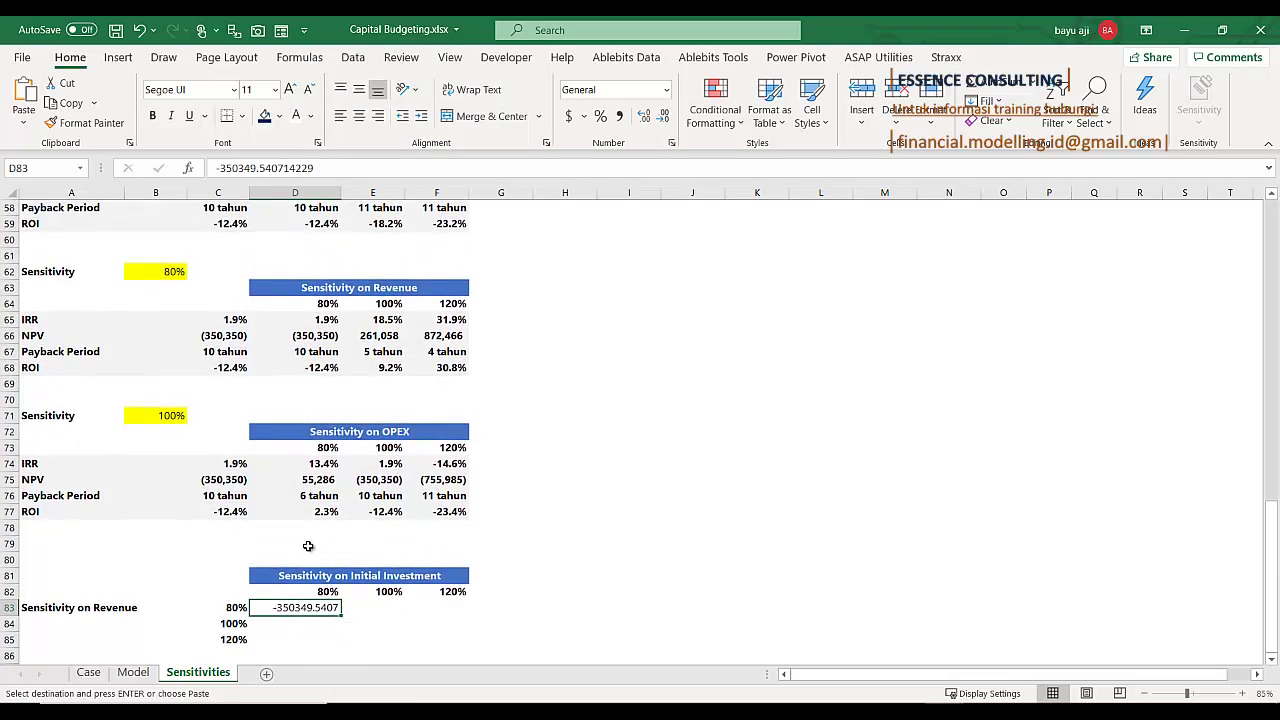
pyautogui.scroll(3, 308, 545)
pyautogui.click(145, 270)
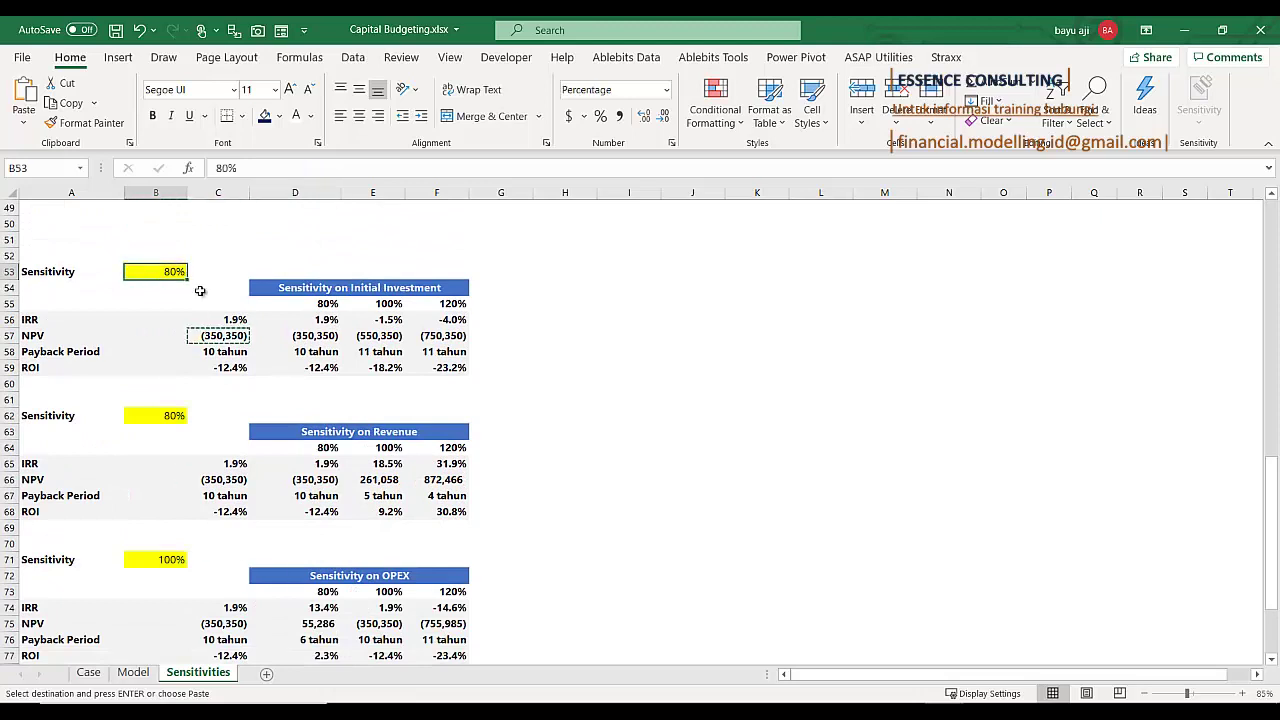
pyautogui.write('1')
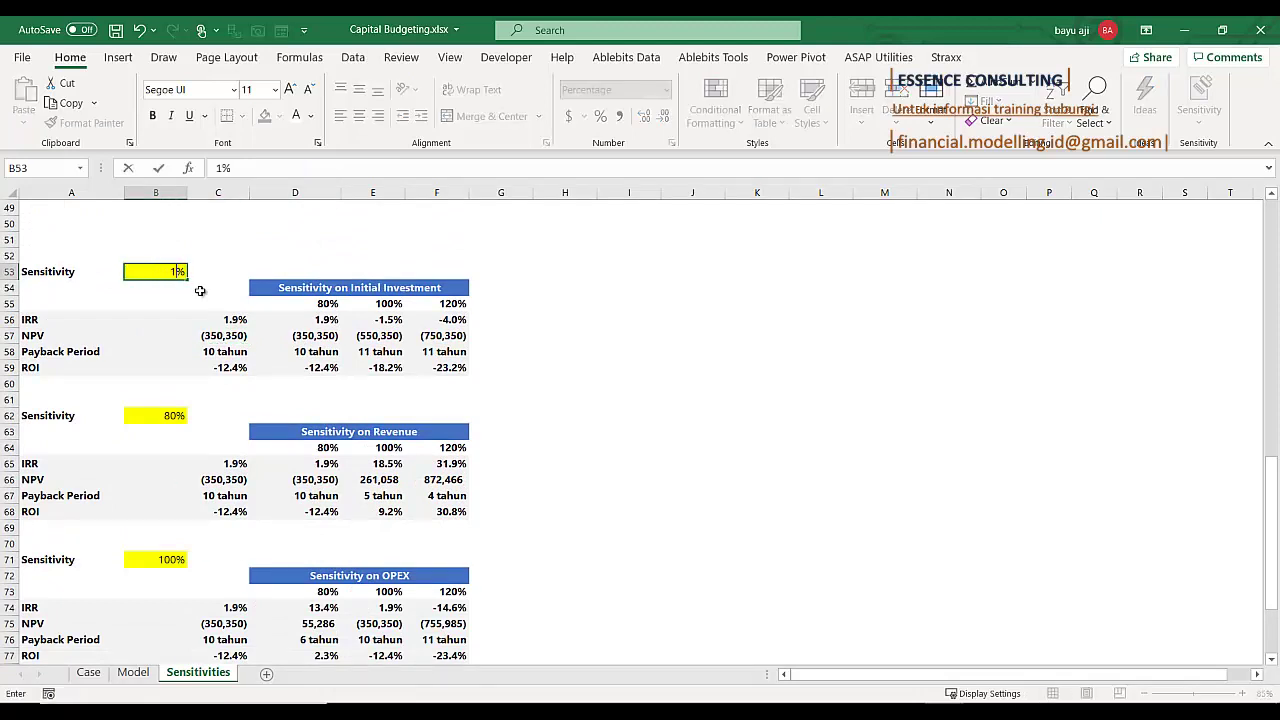
pyautogui.press('Return')
# Set the Revenue sensitivity in B62 to 100%
pyautogui.press('Down')
pyautogui.press('Down')
pyautogui.press('Down')
pyautogui.press('Down')
pyautogui.press('Down')
pyautogui.press('Down')
pyautogui.press('Down')
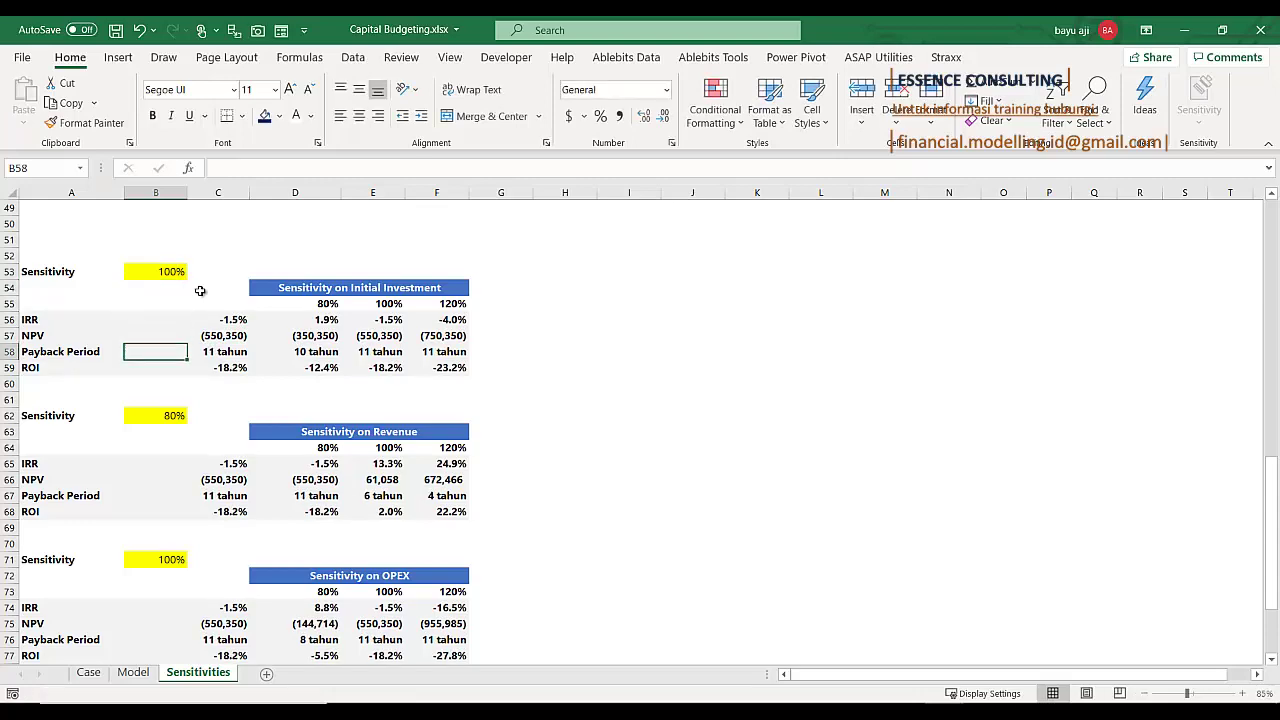
pyautogui.press('Down')
pyautogui.write('100')
pyautogui.press('Return')
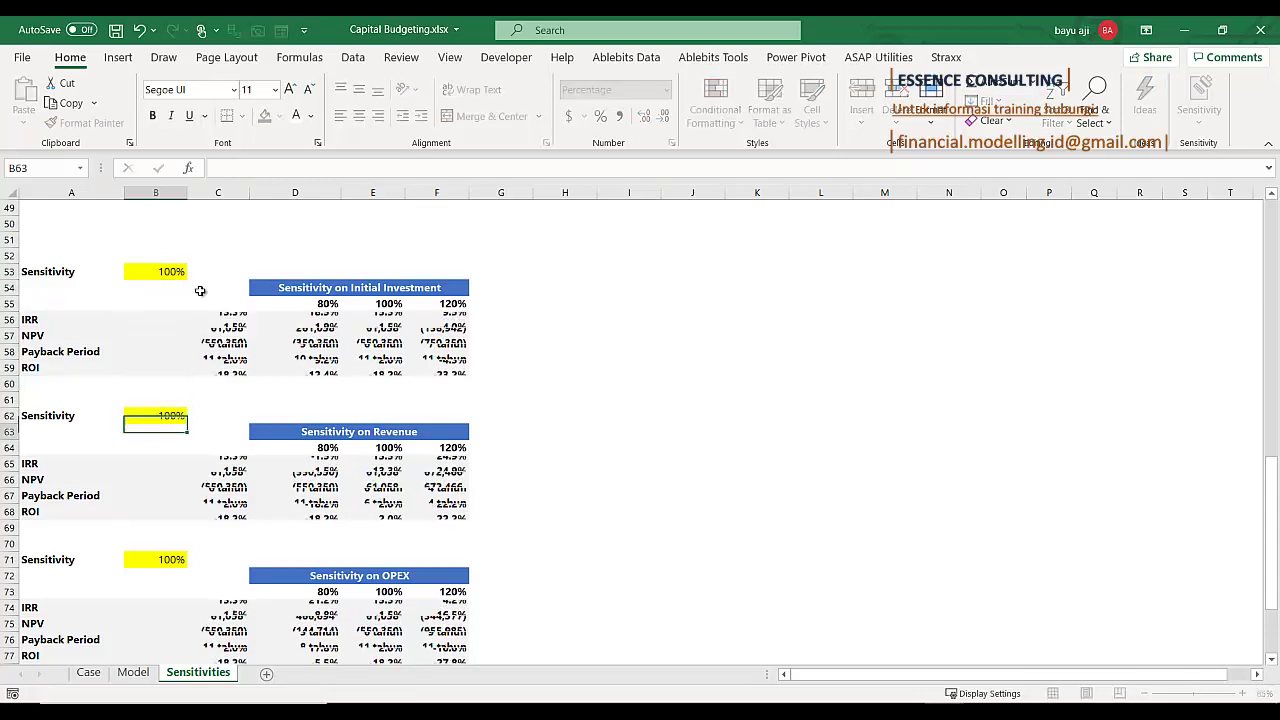
# Clear the pasted NPV value from D83 in the two-way table
pyautogui.scroll(-5, 297, 328)
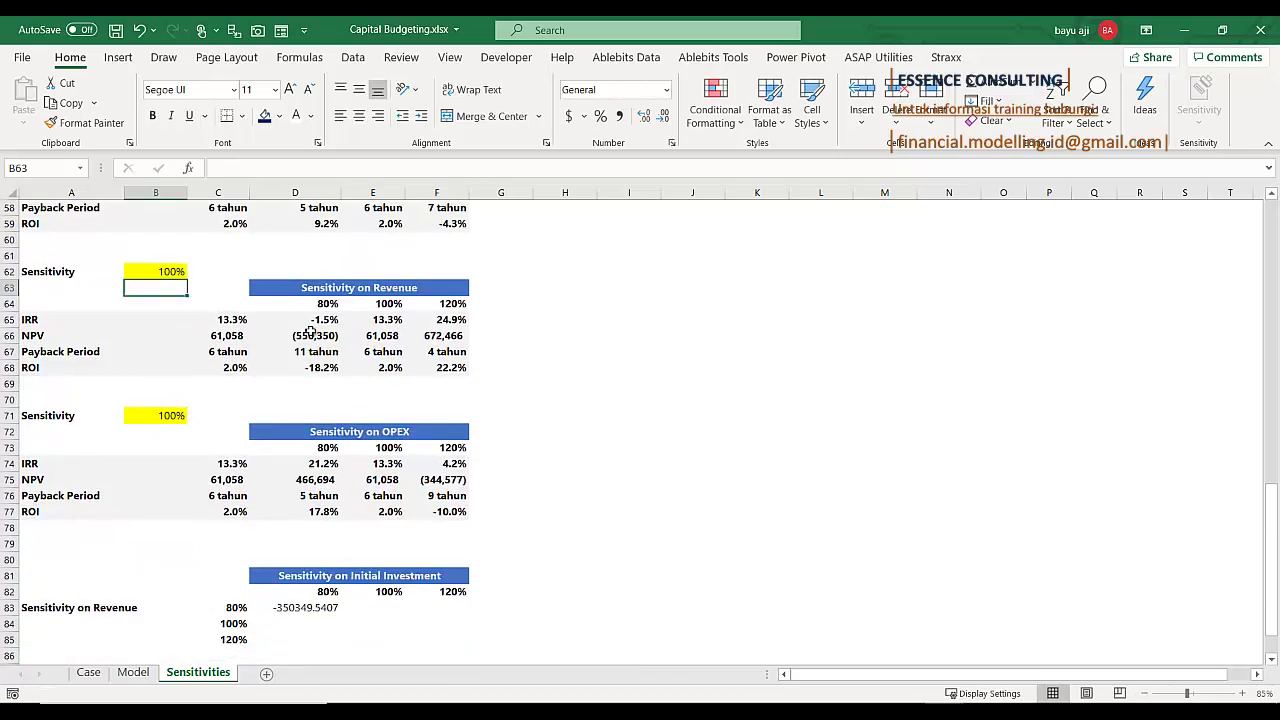
pyautogui.click(289, 511)
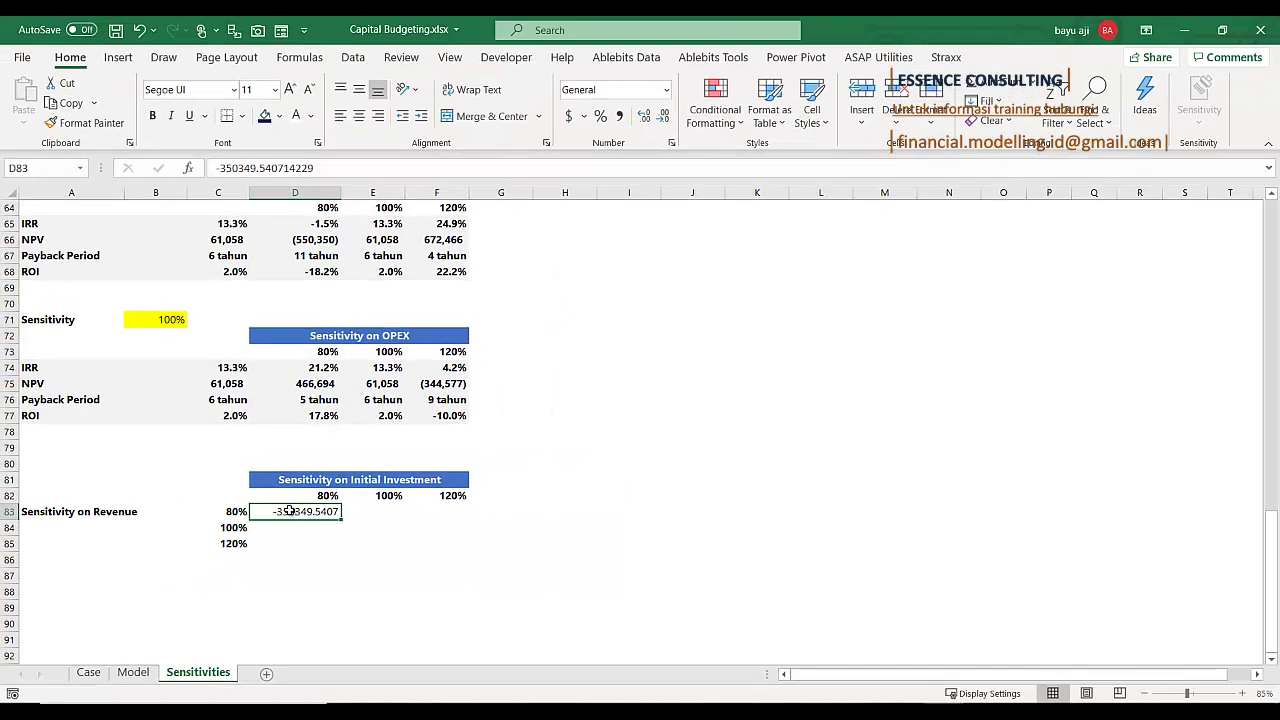
pyautogui.press('Delete')
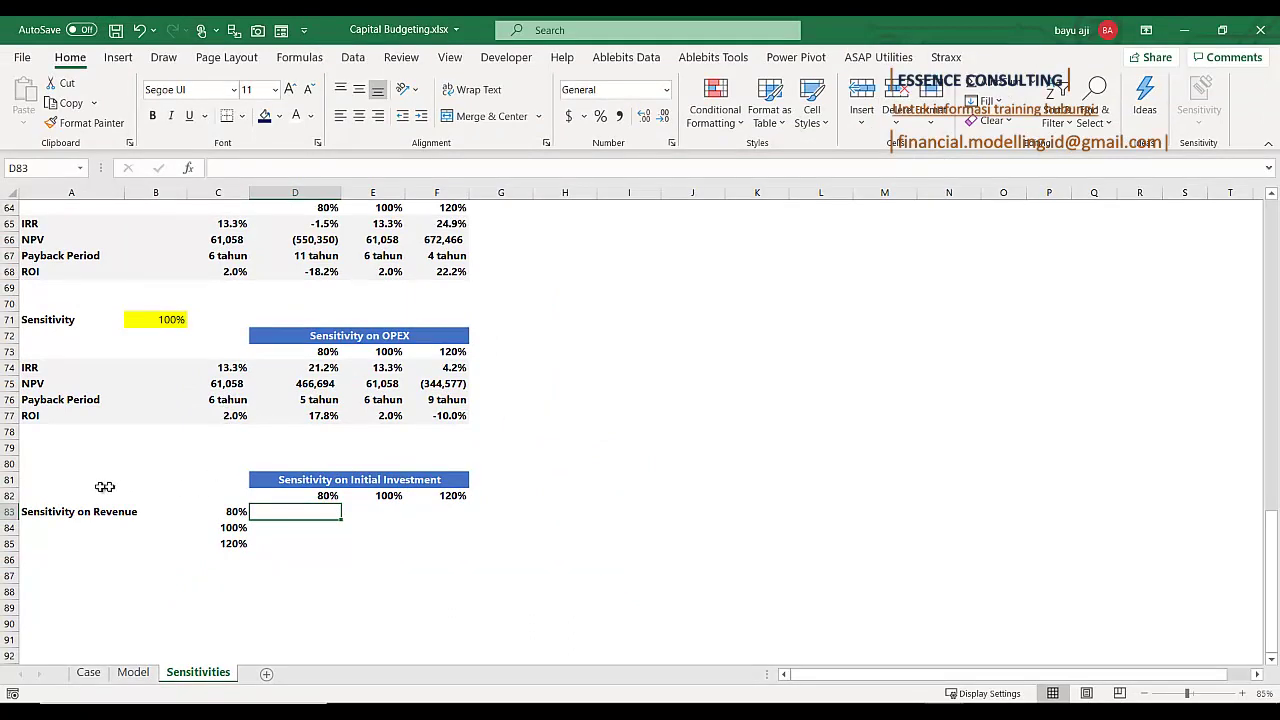
# Copy the NPV label from A75 into A82 above the Sensitivity on Revenue label and make it bold
pyautogui.click(47, 493)
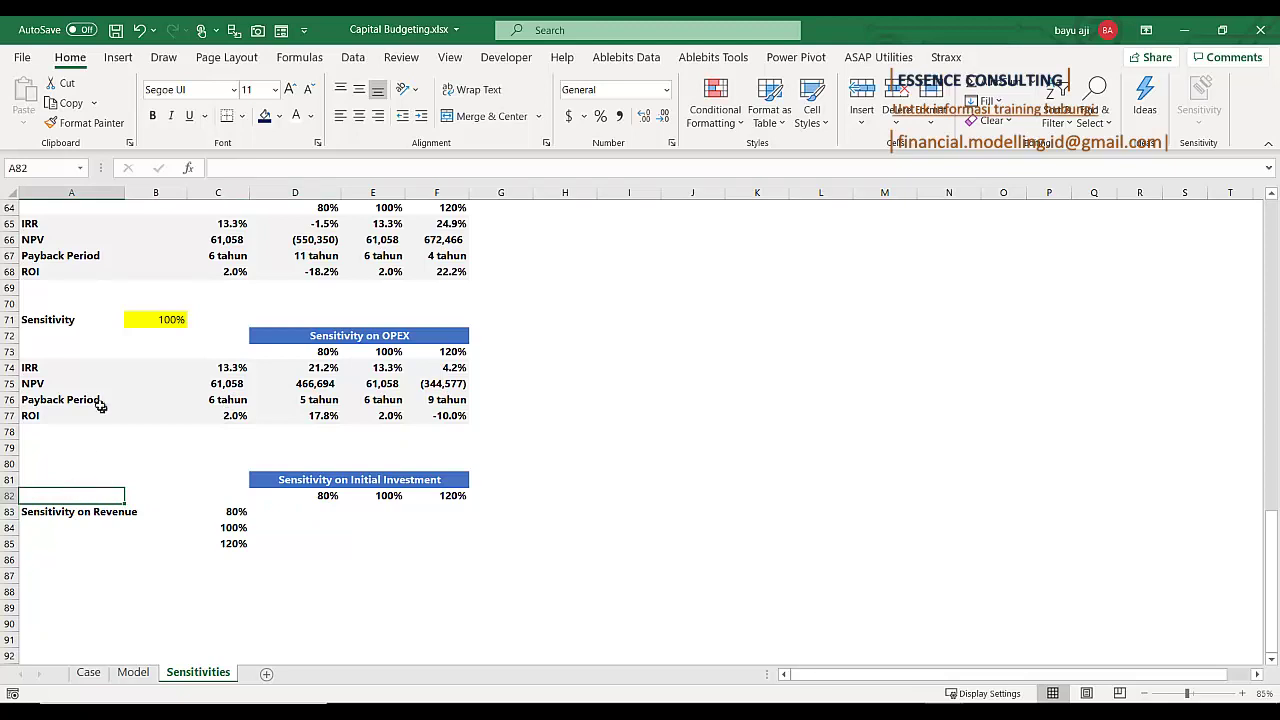
pyautogui.click(40, 384)
pyautogui.rightClick(40, 384)
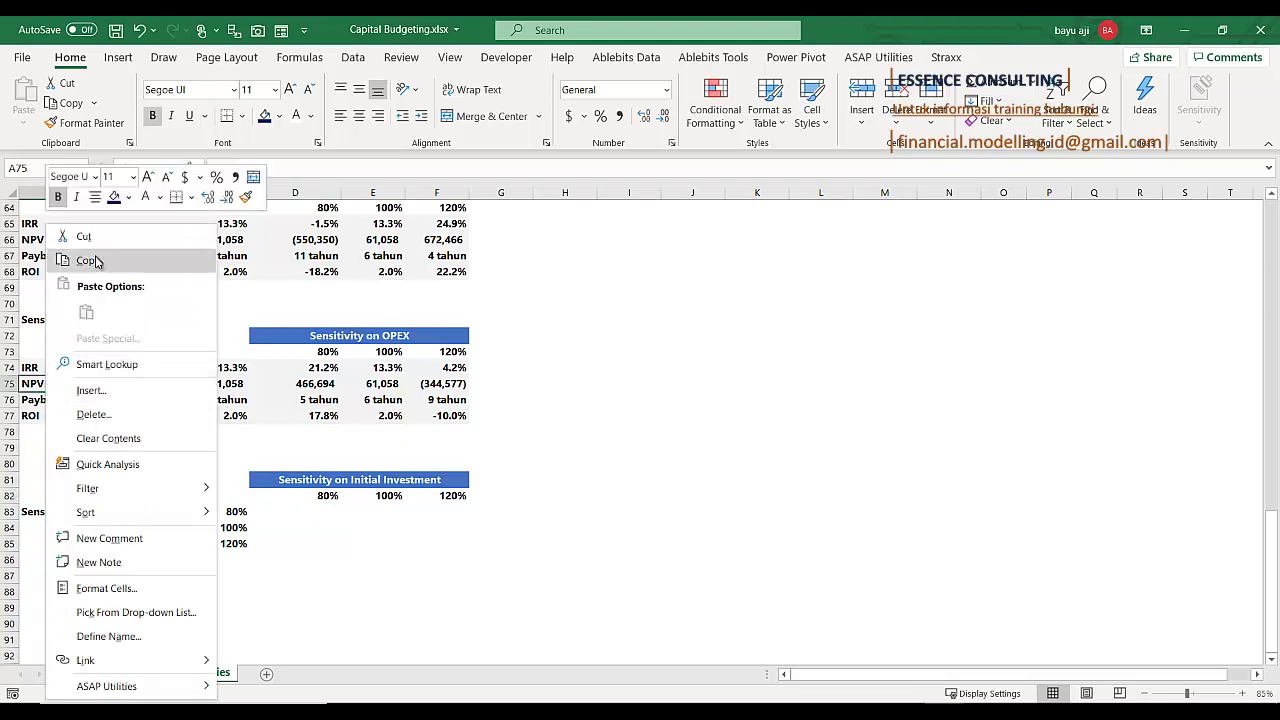
pyautogui.click(96, 258)
pyautogui.click(47, 495)
pyautogui.rightClick(47, 495)
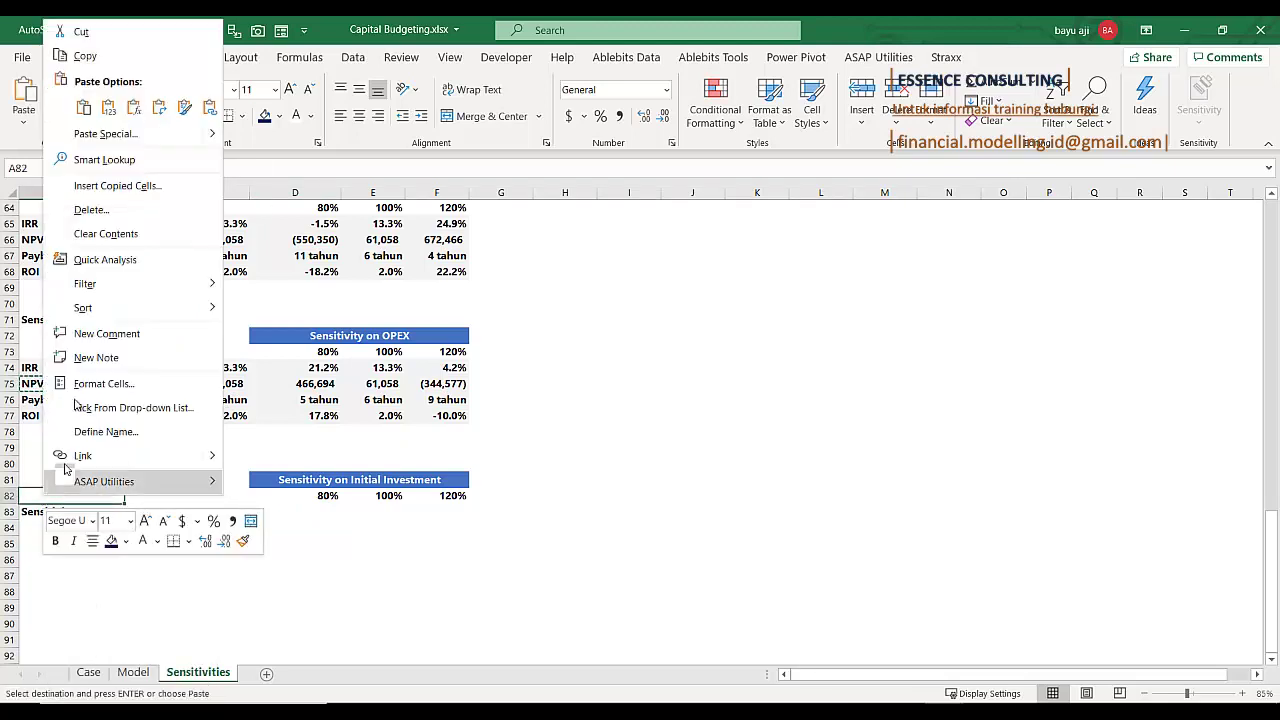
pyautogui.click(84, 107)
pyautogui.click(240, 493)
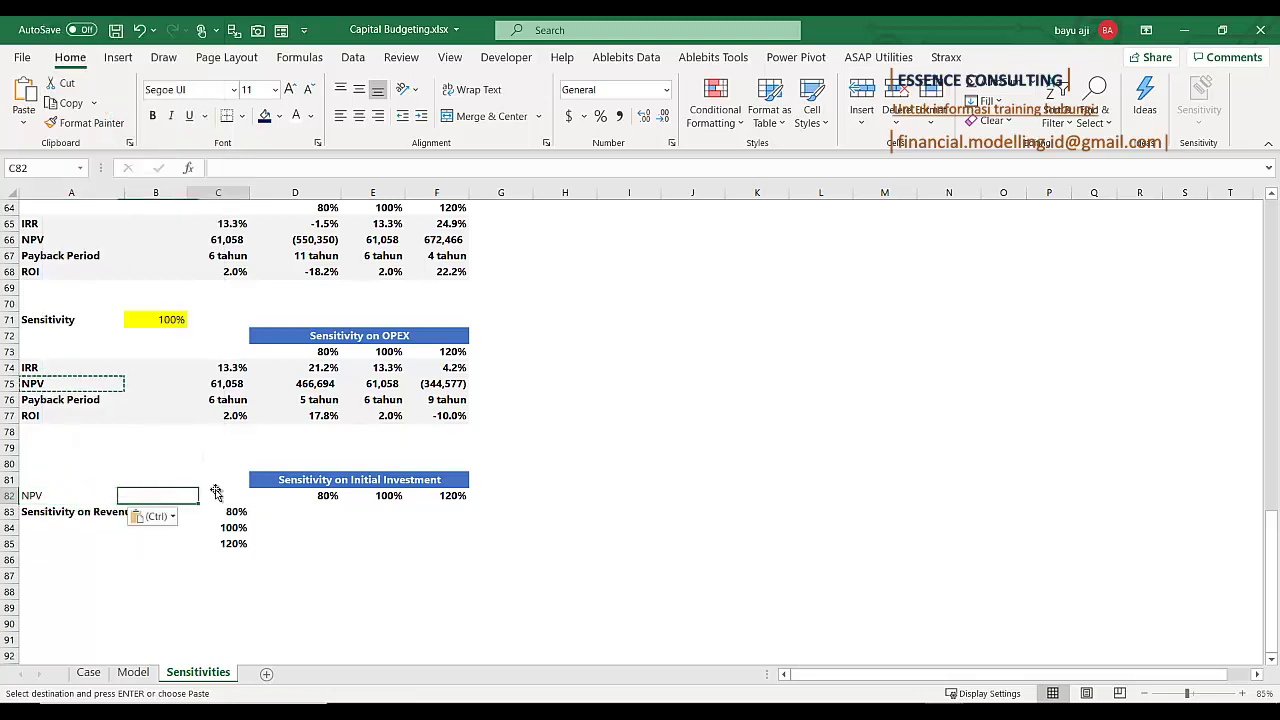
pyautogui.click(67, 496)
pyautogui.hotkey('ctrl', 'b')
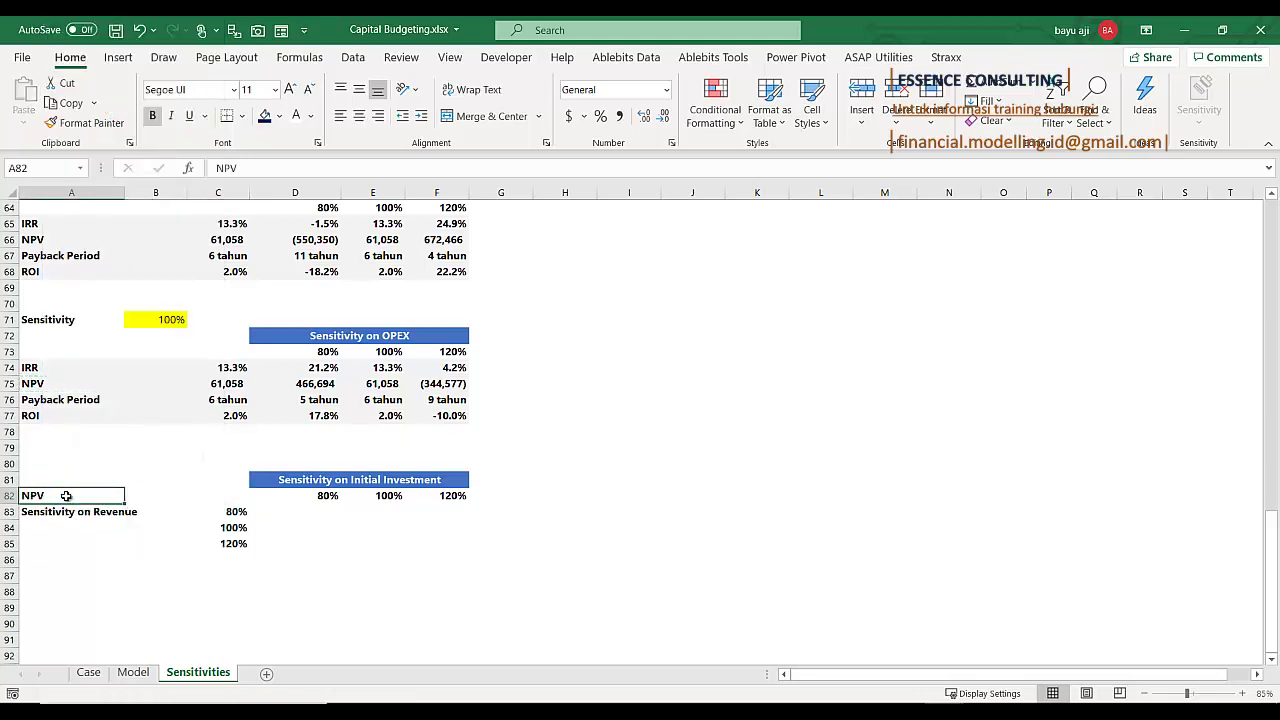
# Link C82, the corner cell of the two-way table, to the NPV with =C75 and make it bold
pyautogui.click(212, 495)
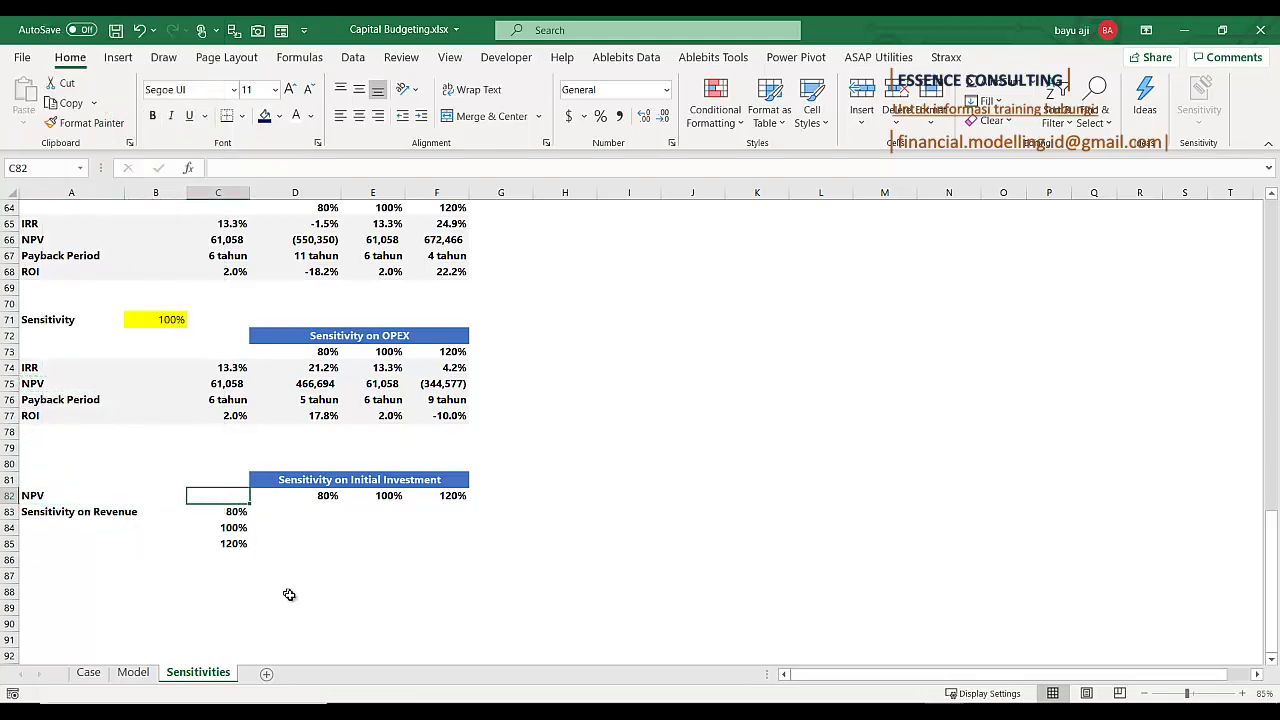
pyautogui.write('=')
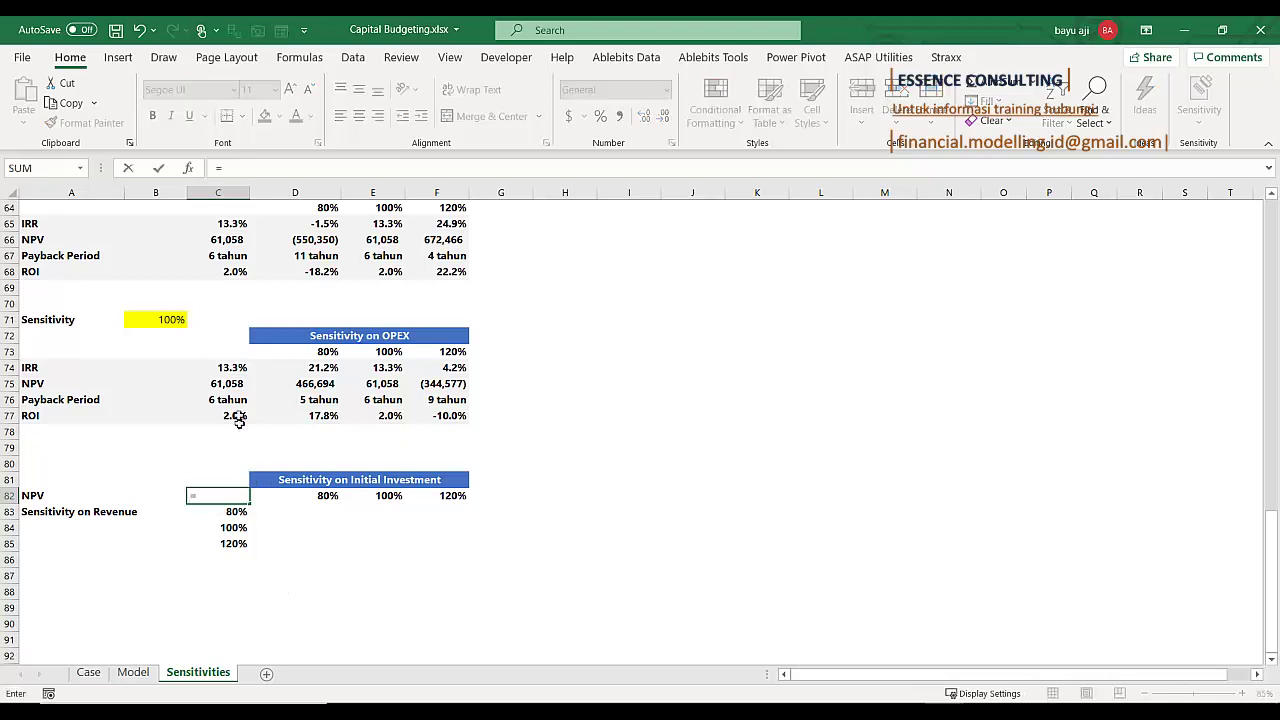
pyautogui.click(238, 383)
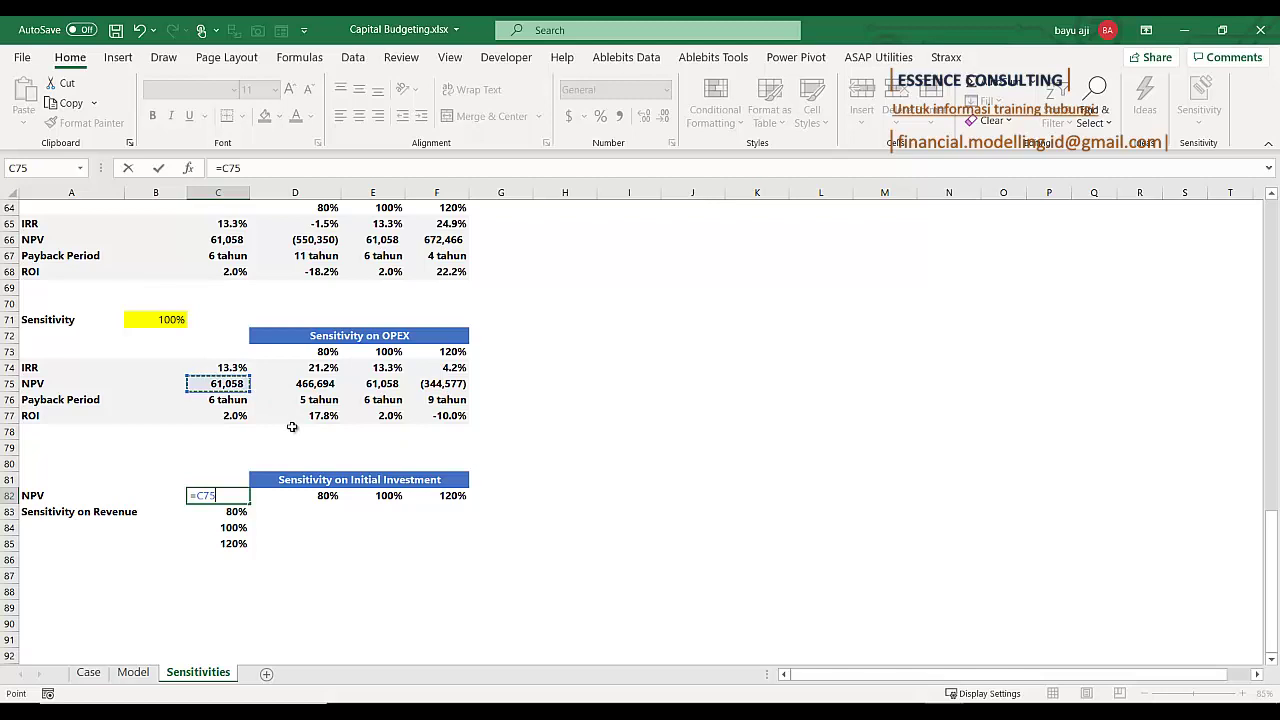
pyautogui.press('Return')
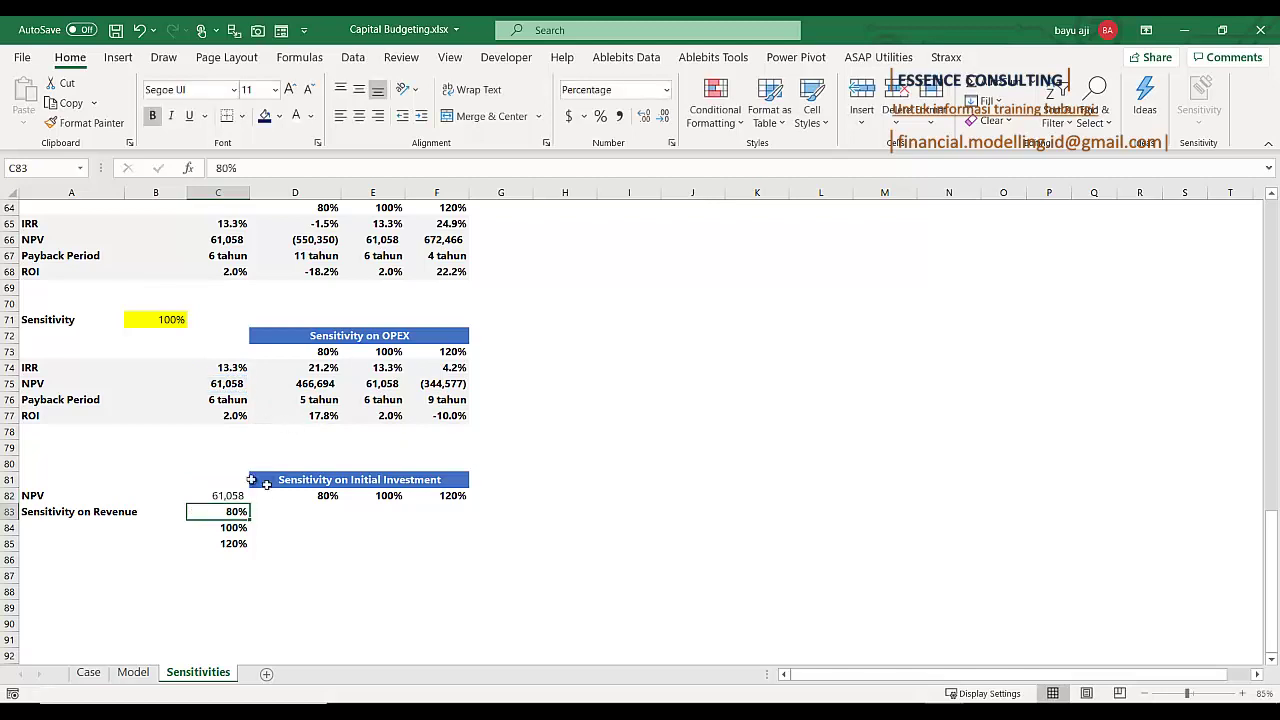
pyautogui.click(230, 494)
pyautogui.click(155, 114)
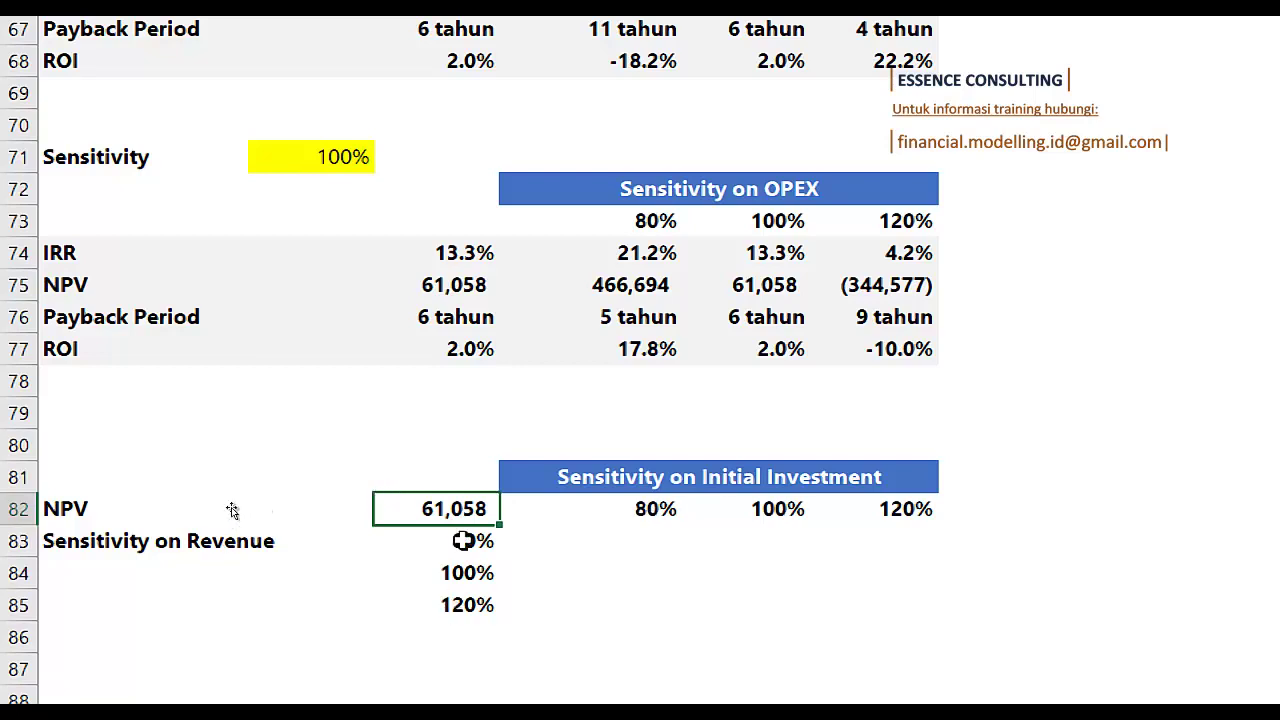
# Start a What-If Data Table on C82:F85 with the Initial Investment sensitivity B53 as the row input cell
pyautogui.moveTo(470, 512); pyautogui.dragTo(909, 593)
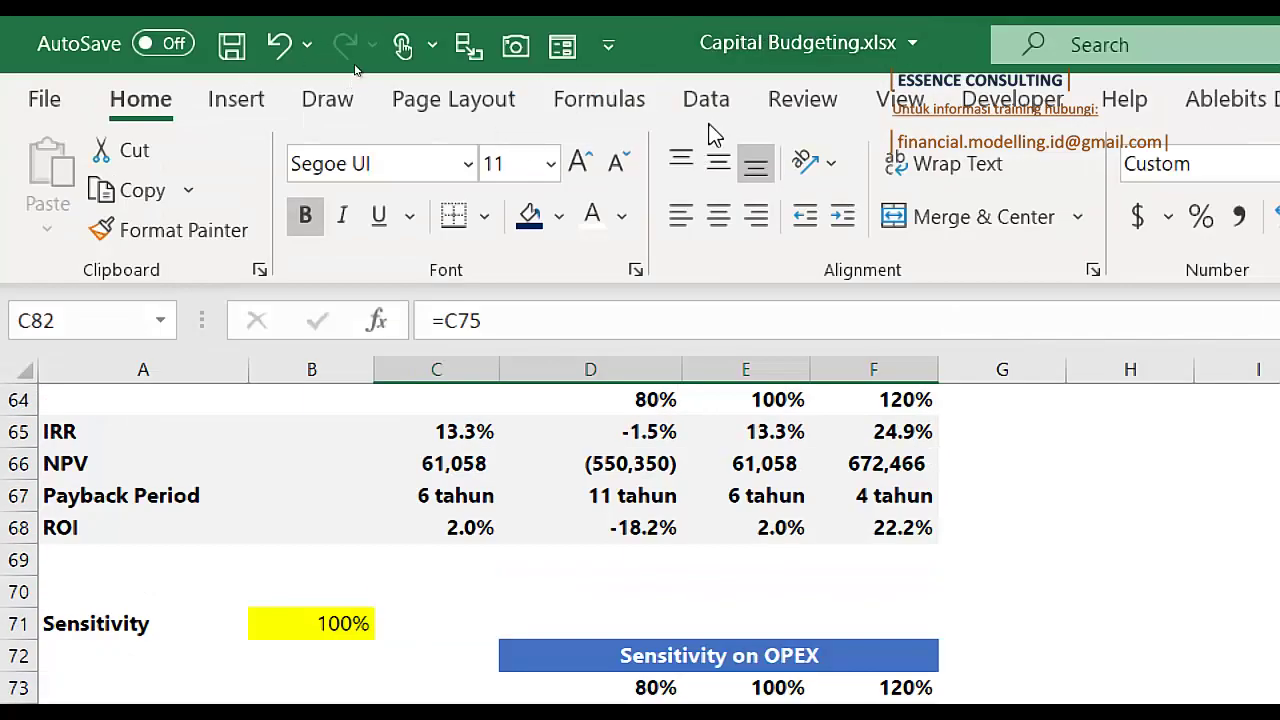
pyautogui.click(710, 108)
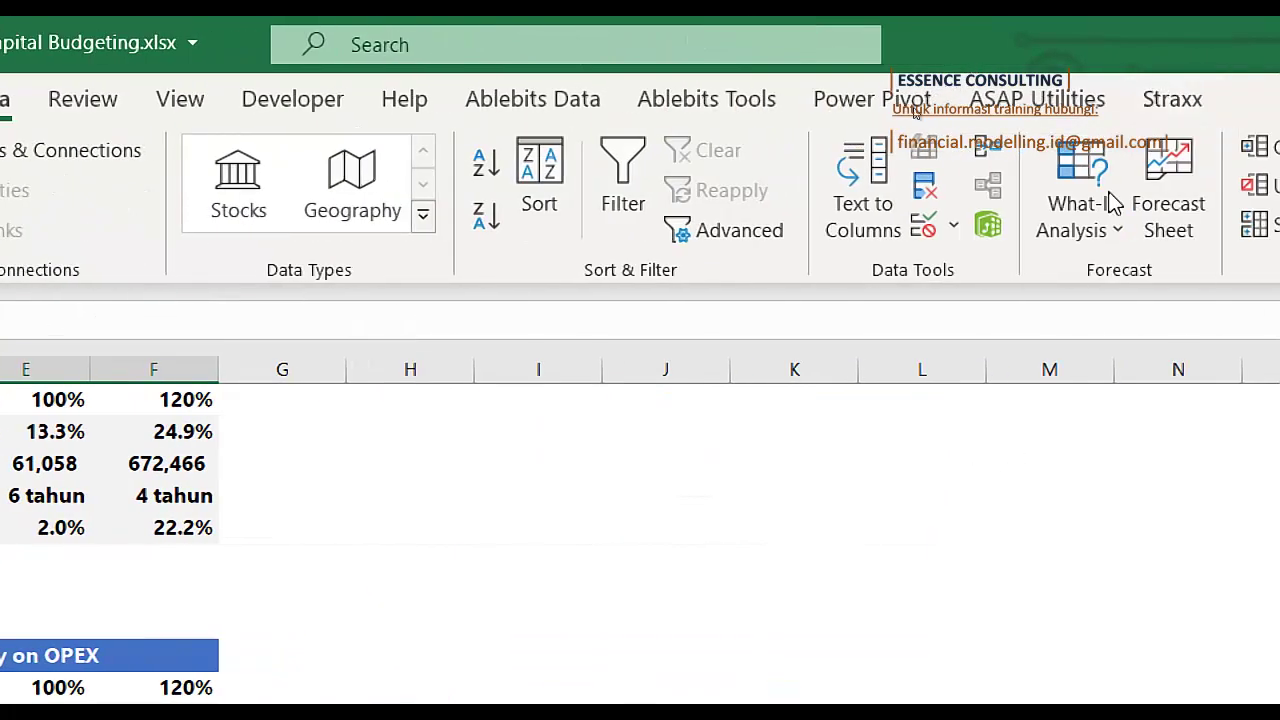
pyautogui.click(1092, 228)
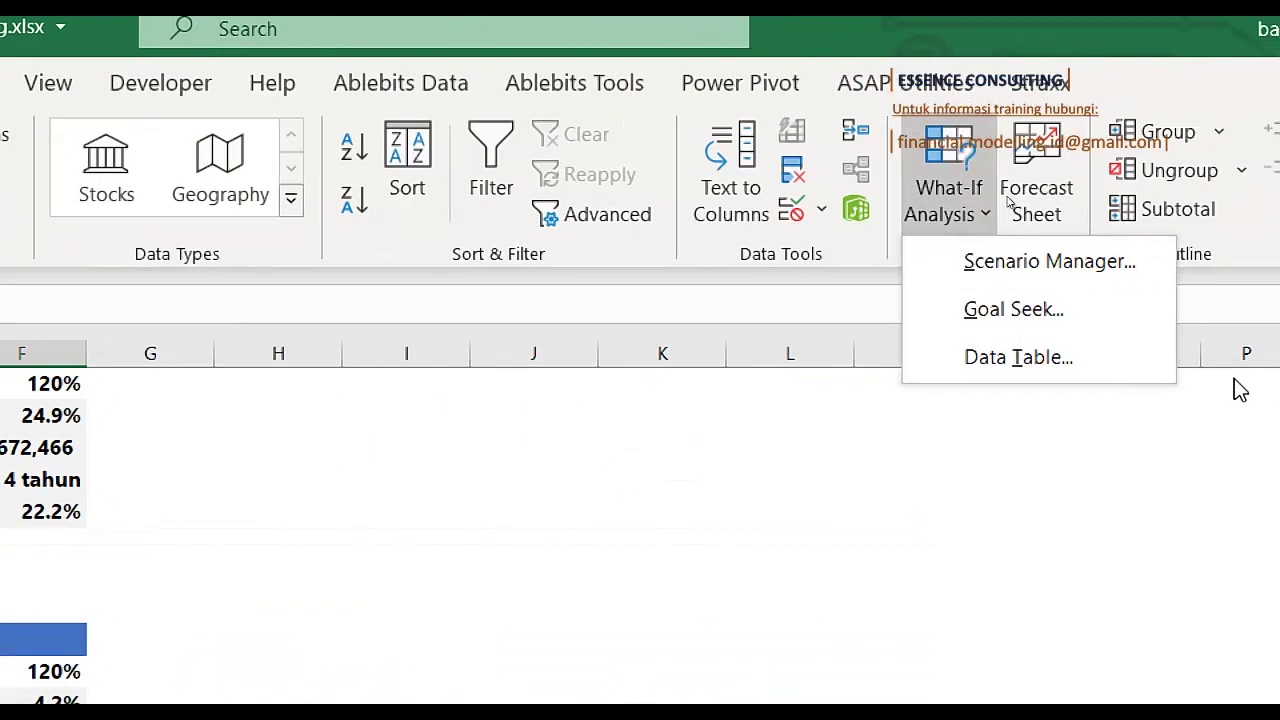
pyautogui.click(1063, 354)
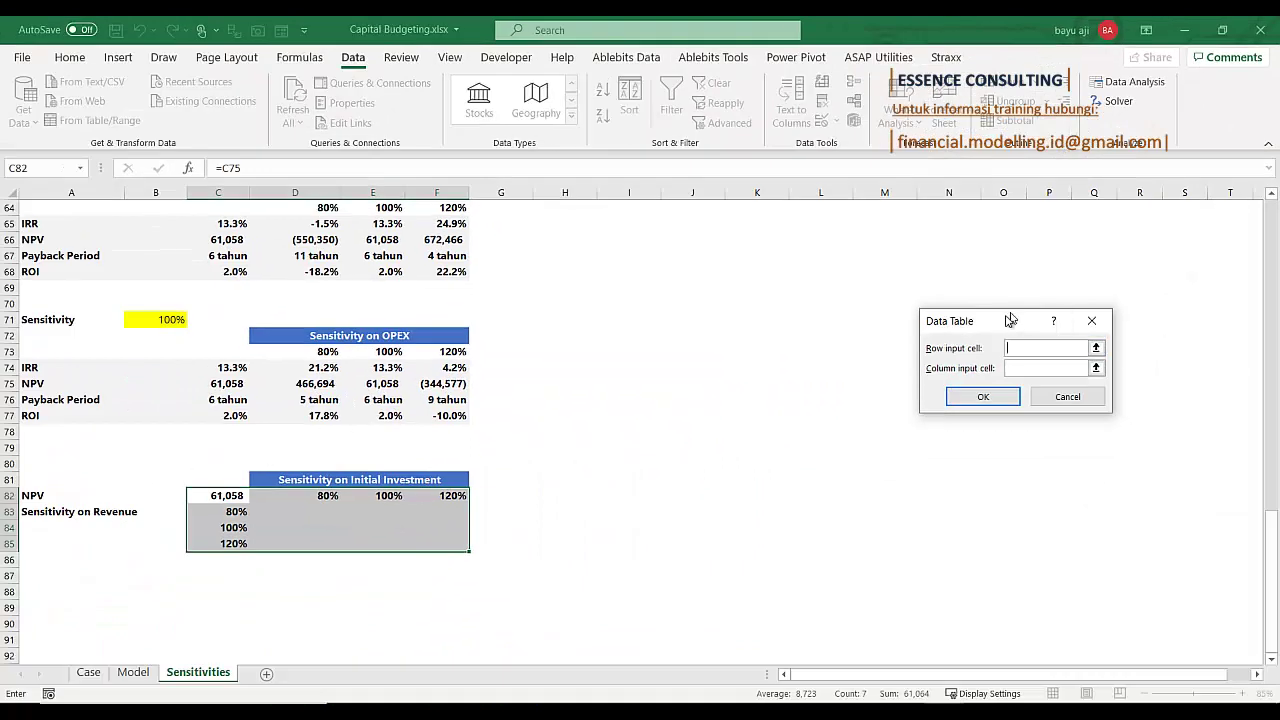
pyautogui.moveTo(1005, 318); pyautogui.dragTo(668, 347)
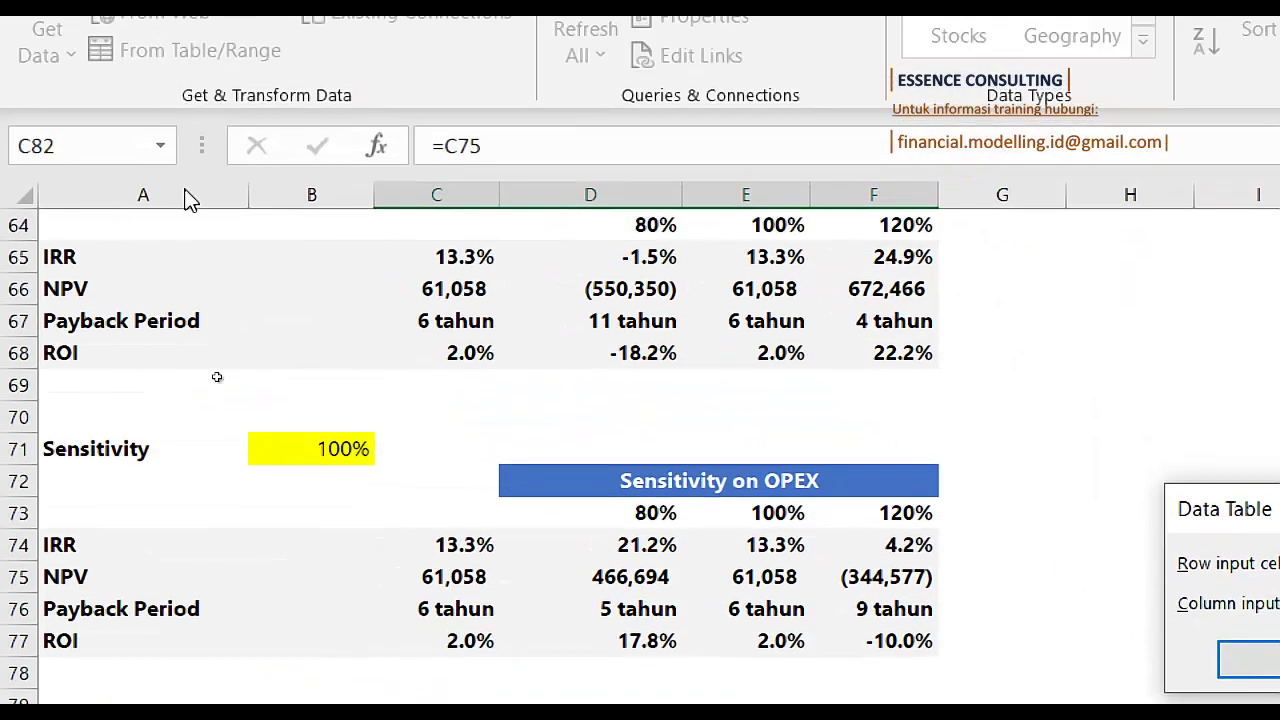
pyautogui.scroll(3, 229, 400)
pyautogui.scroll(2, 423, 534)
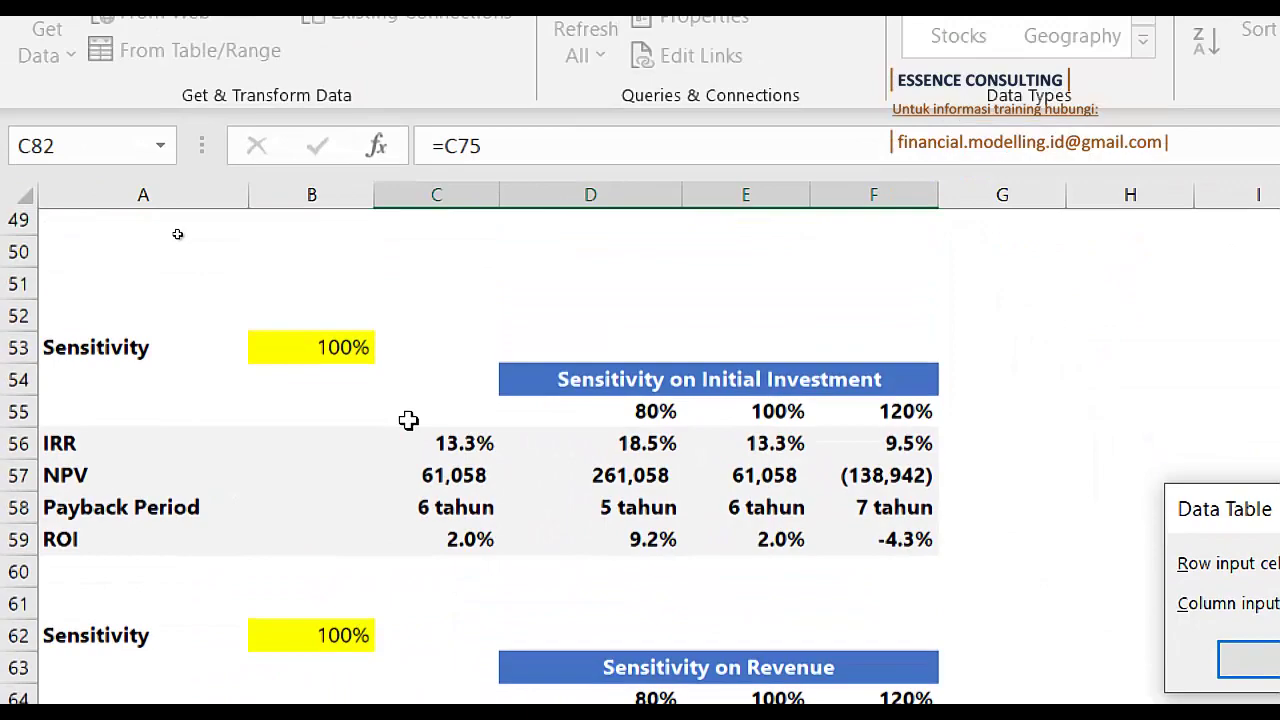
pyautogui.click(326, 348)
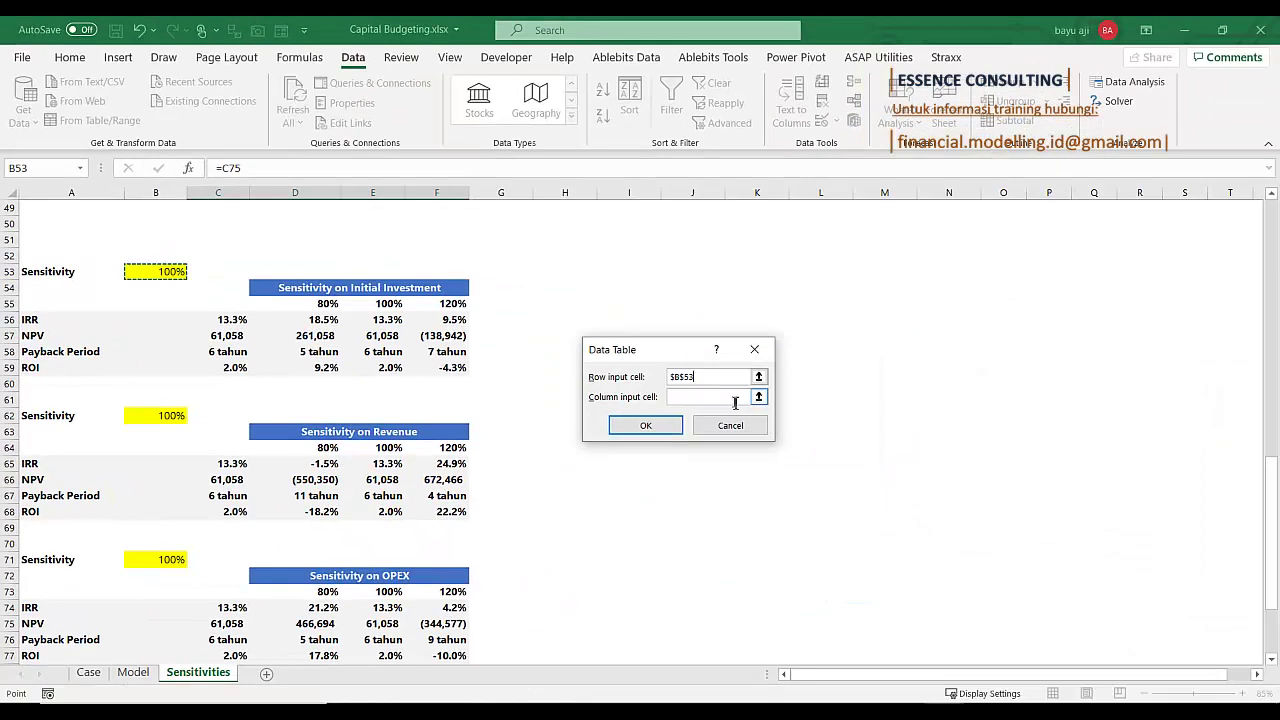
# Assign the Revenue sensitivity B62 as the column input cell and create the data table
pyautogui.click(1032, 564)
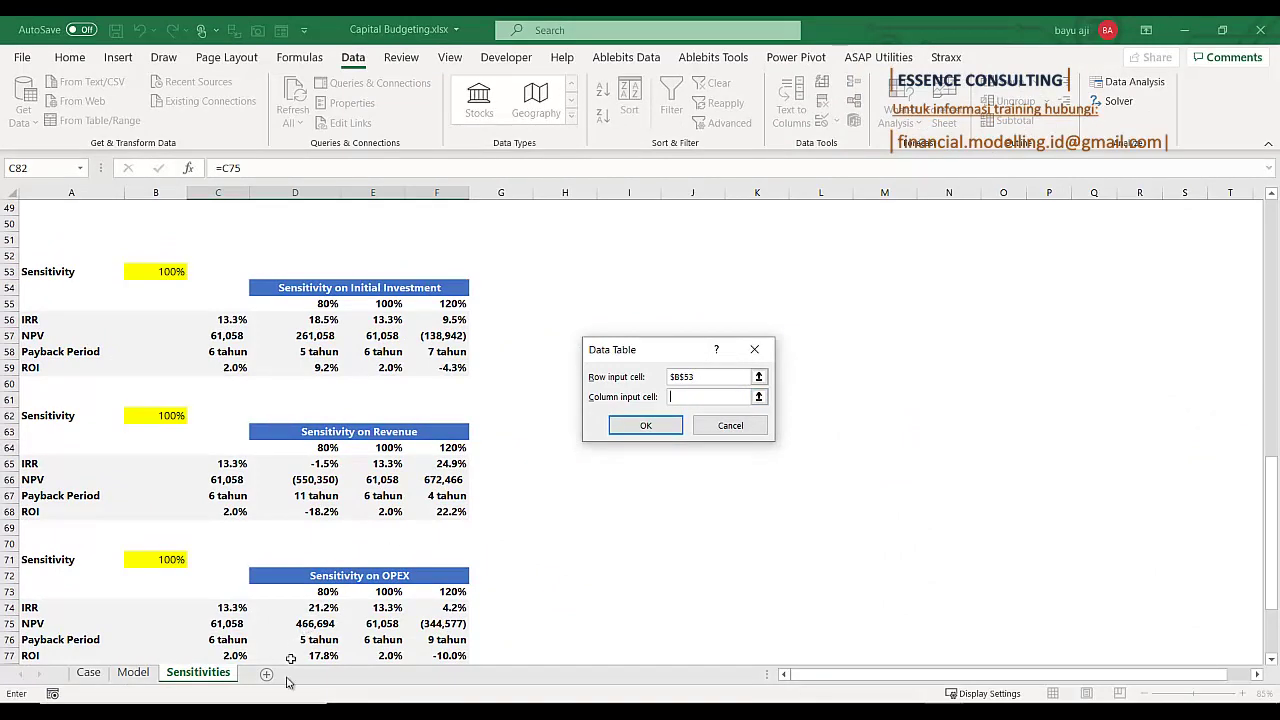
pyautogui.scroll(-5, 209, 608)
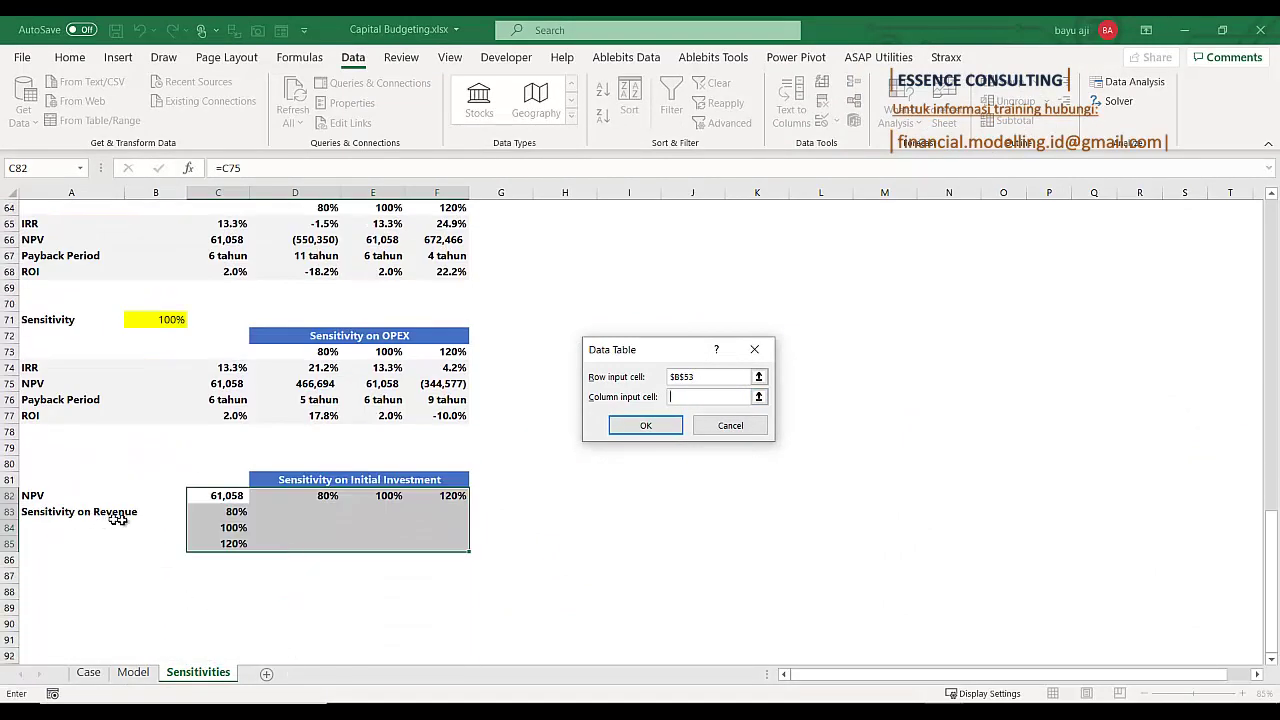
pyautogui.scroll(2, 134, 517)
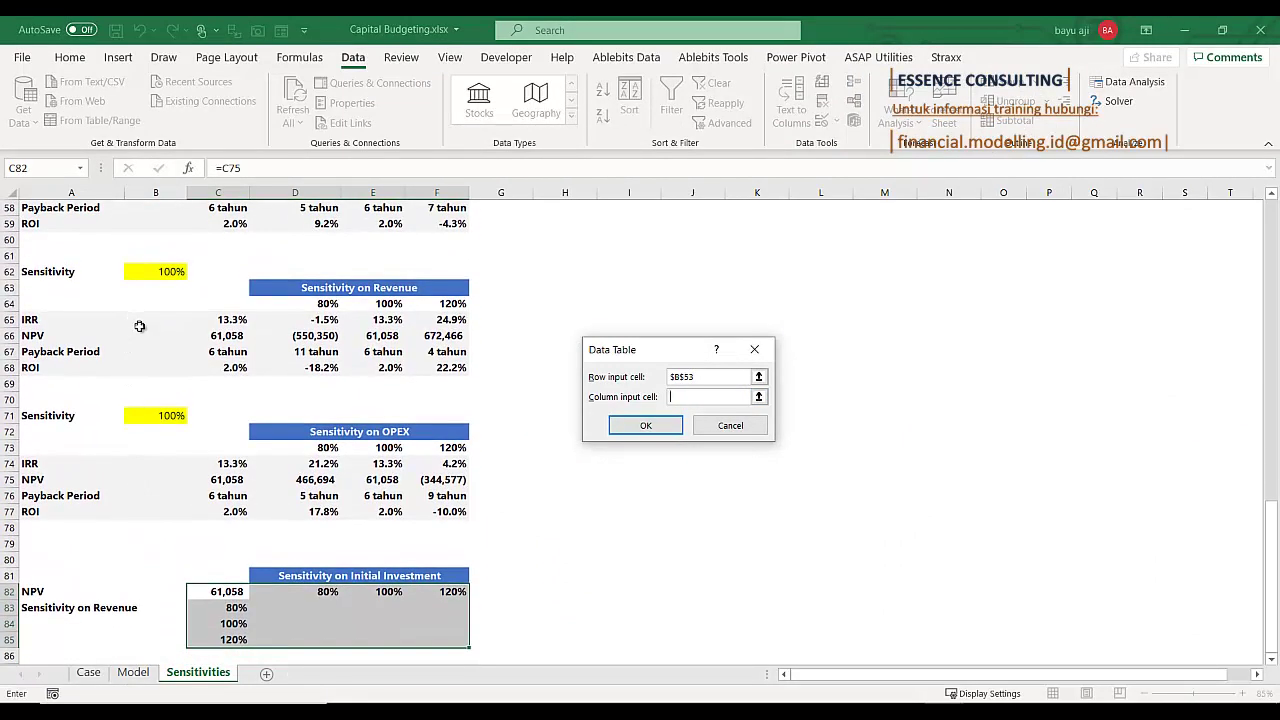
pyautogui.scroll(1, 137, 326)
pyautogui.click(163, 319)
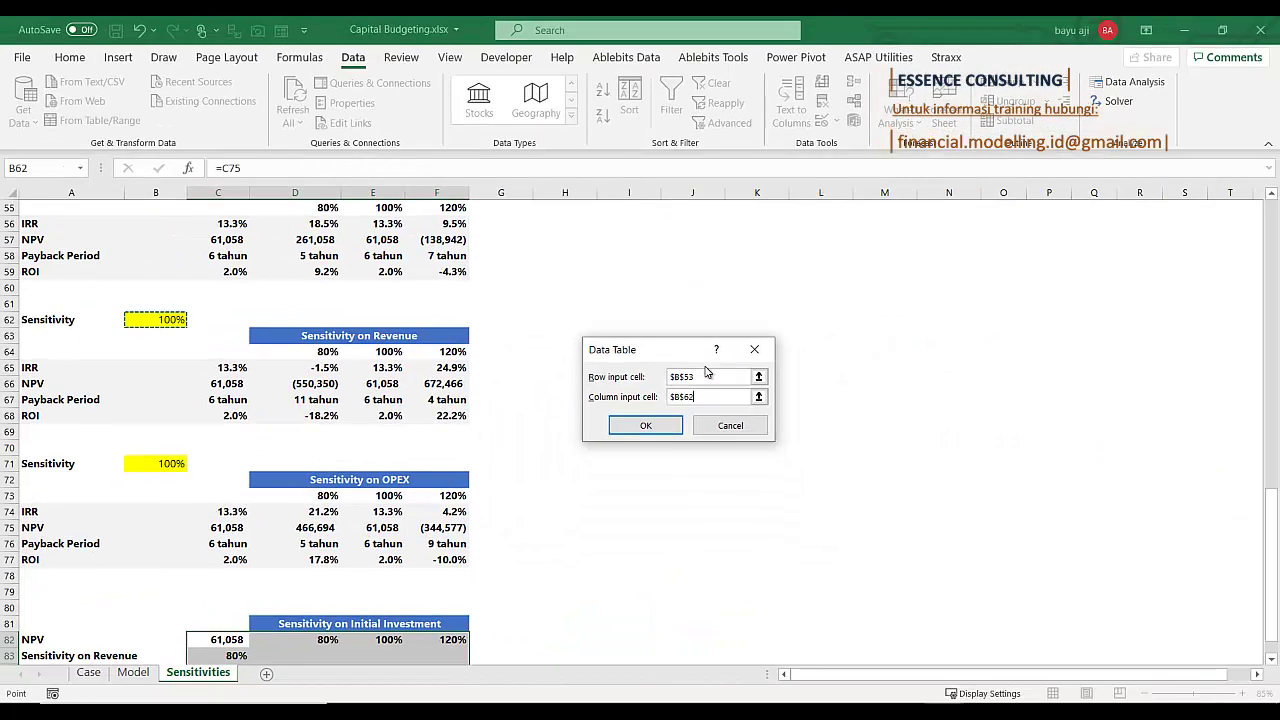
pyautogui.scroll(-2, 466, 455)
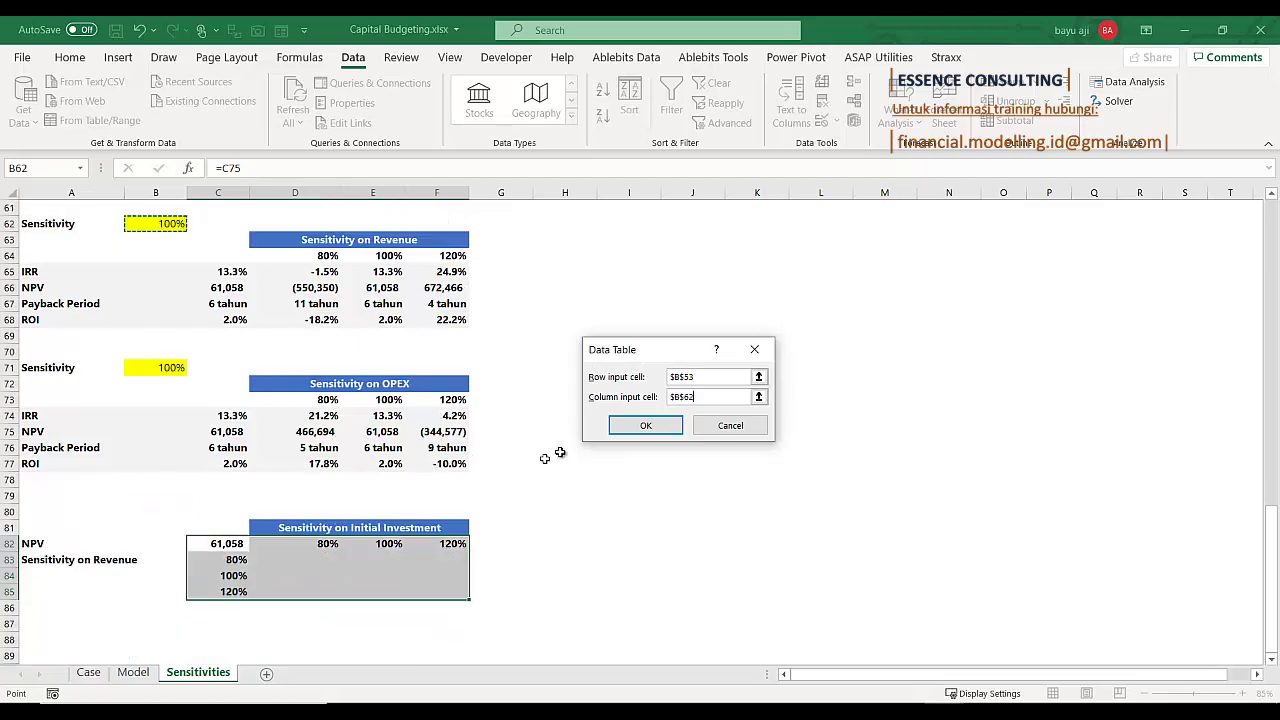
pyautogui.click(618, 430)
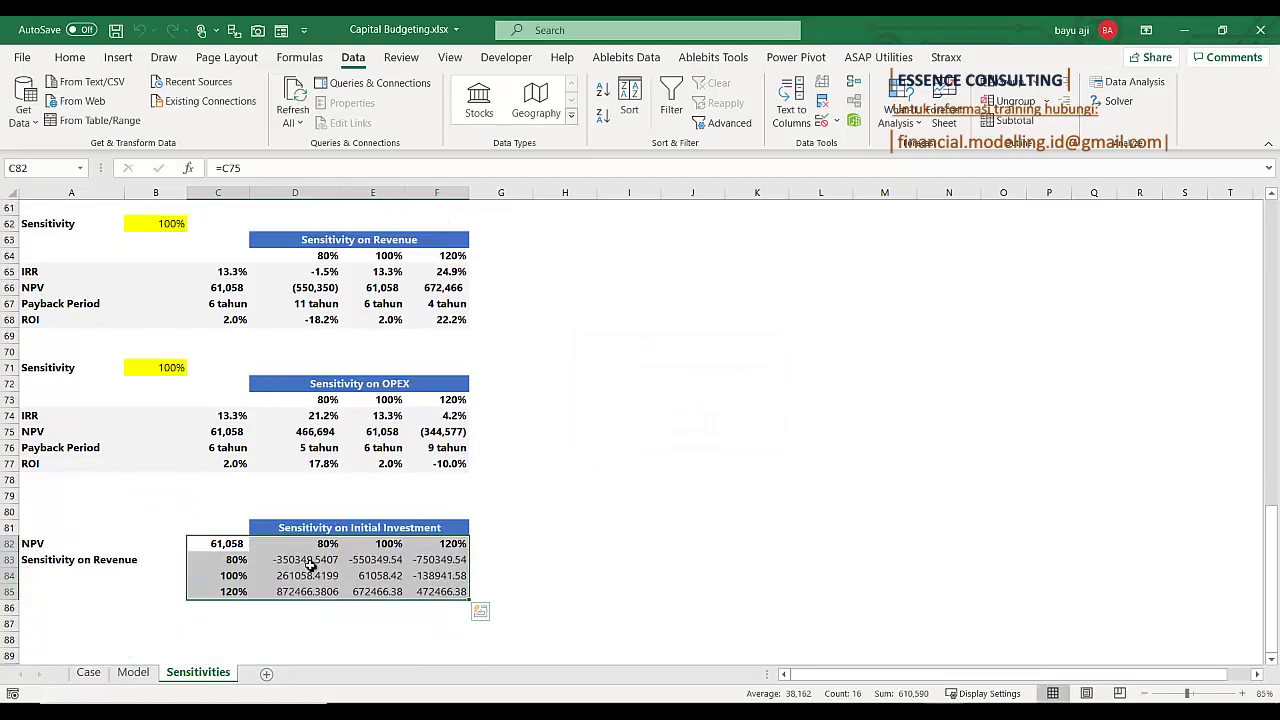
# Copy the number formatting of corner cell C82 onto the two-way table results in D83:F85 with Format Painter
pyautogui.click(298, 562)
pyautogui.moveTo(298, 562); pyautogui.dragTo(450, 592)
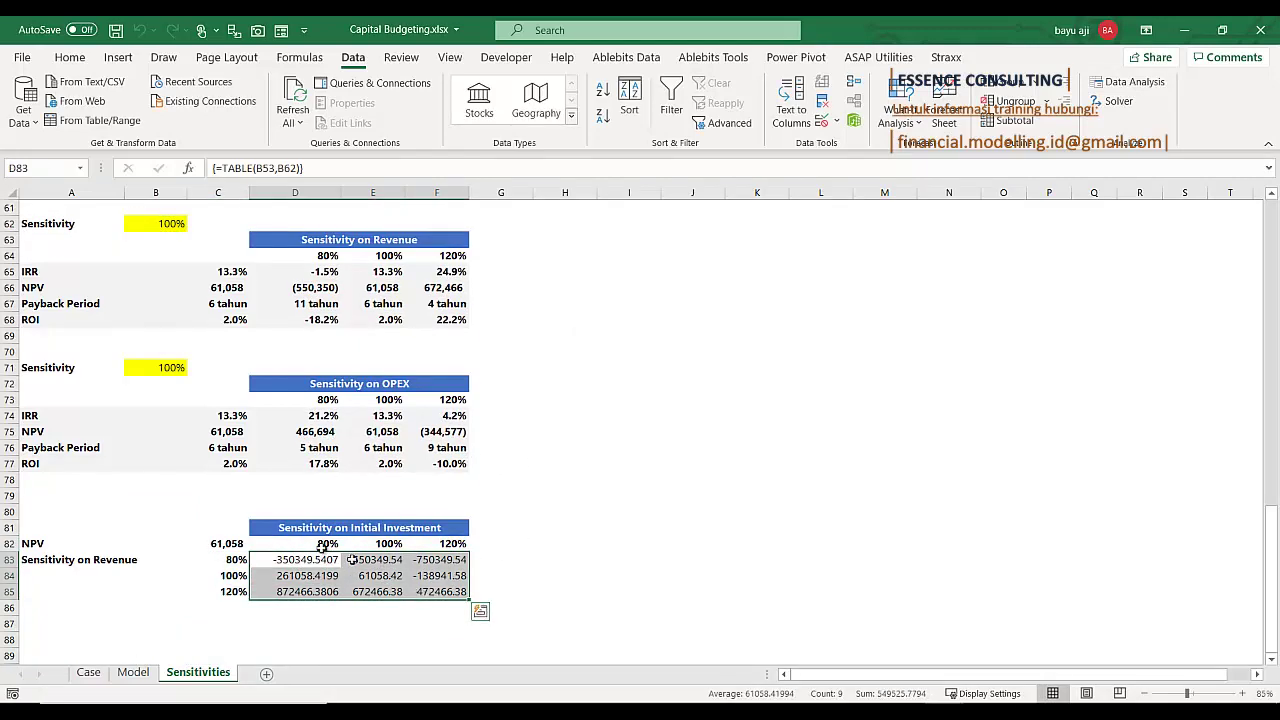
pyautogui.click(226, 542)
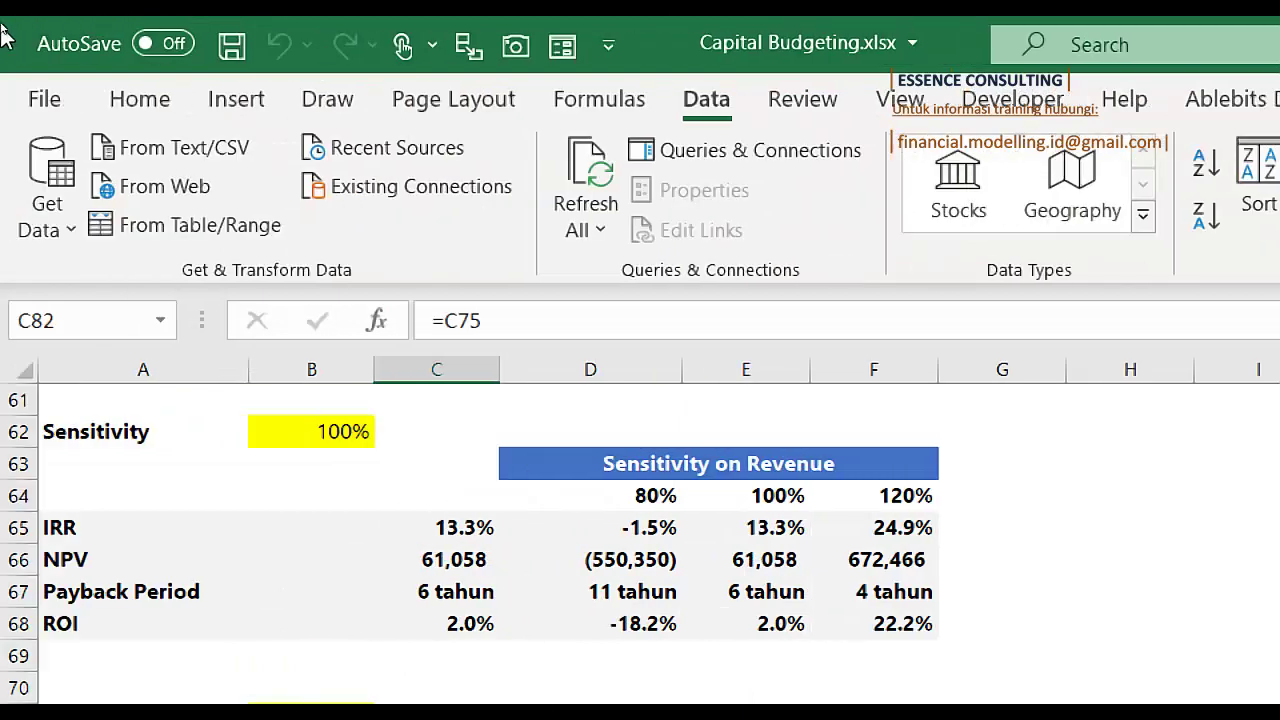
pyautogui.click(139, 99)
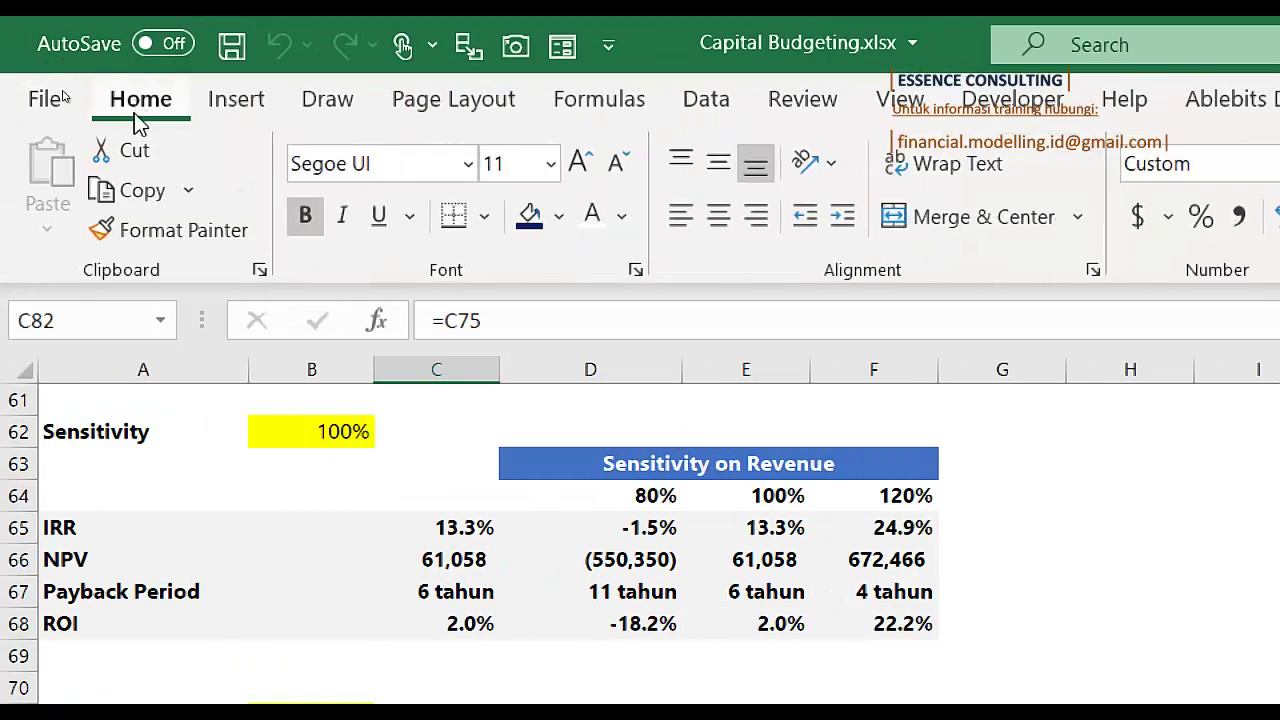
pyautogui.click(162, 234)
pyautogui.scroll(-5, 510, 540)
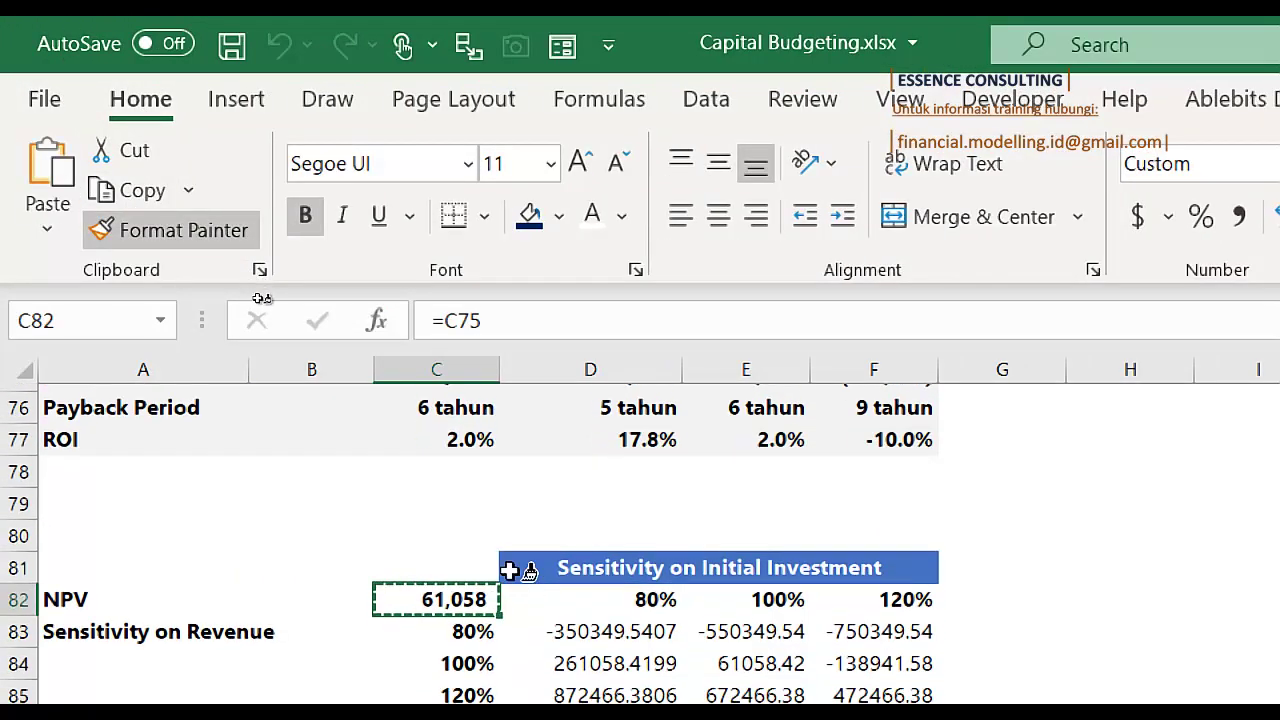
pyautogui.moveTo(580, 634)
pyautogui.mouseDown()
pyautogui.moveTo(875, 689)
pyautogui.moveTo(842, 665)
pyautogui.mouseUp()
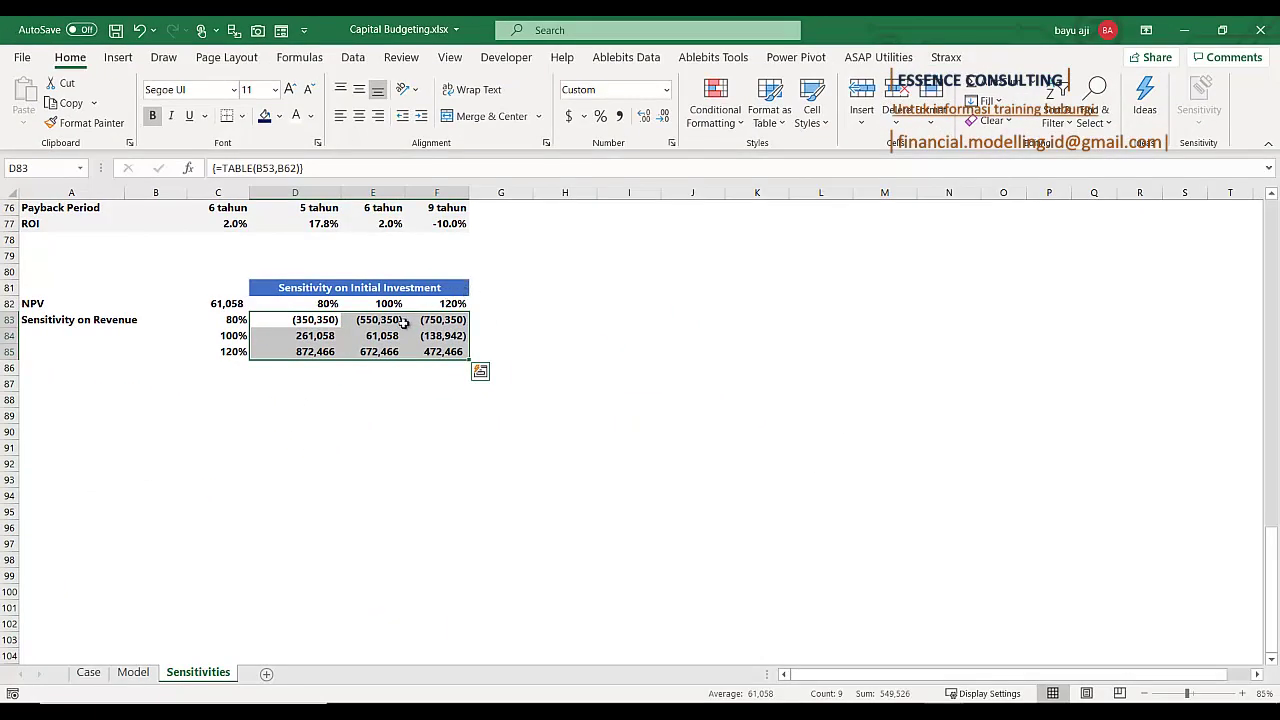
# Examine how NPV responds in D83:F85 to combinations of the 80%, 100% and 120% Initial Investment and Revenue sensitivities
pyautogui.click(403, 320)
pyautogui.scroll(1, 440, 350)
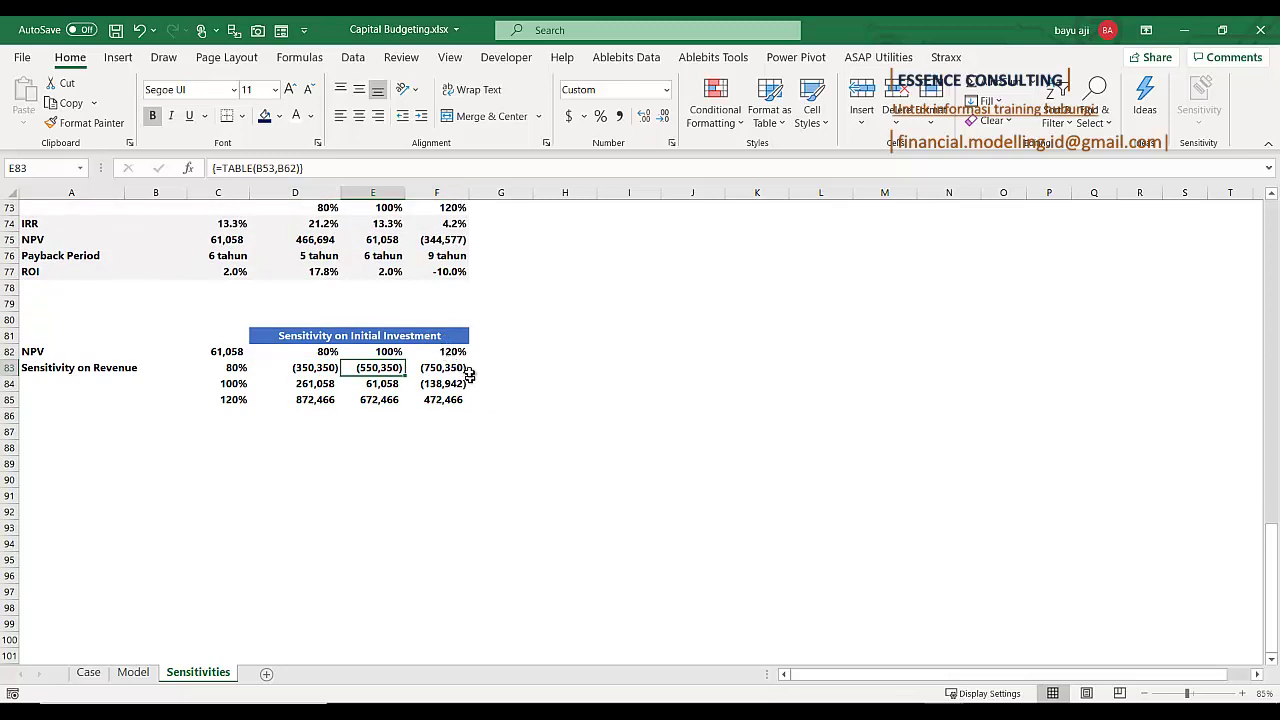
pyautogui.click(457, 353)
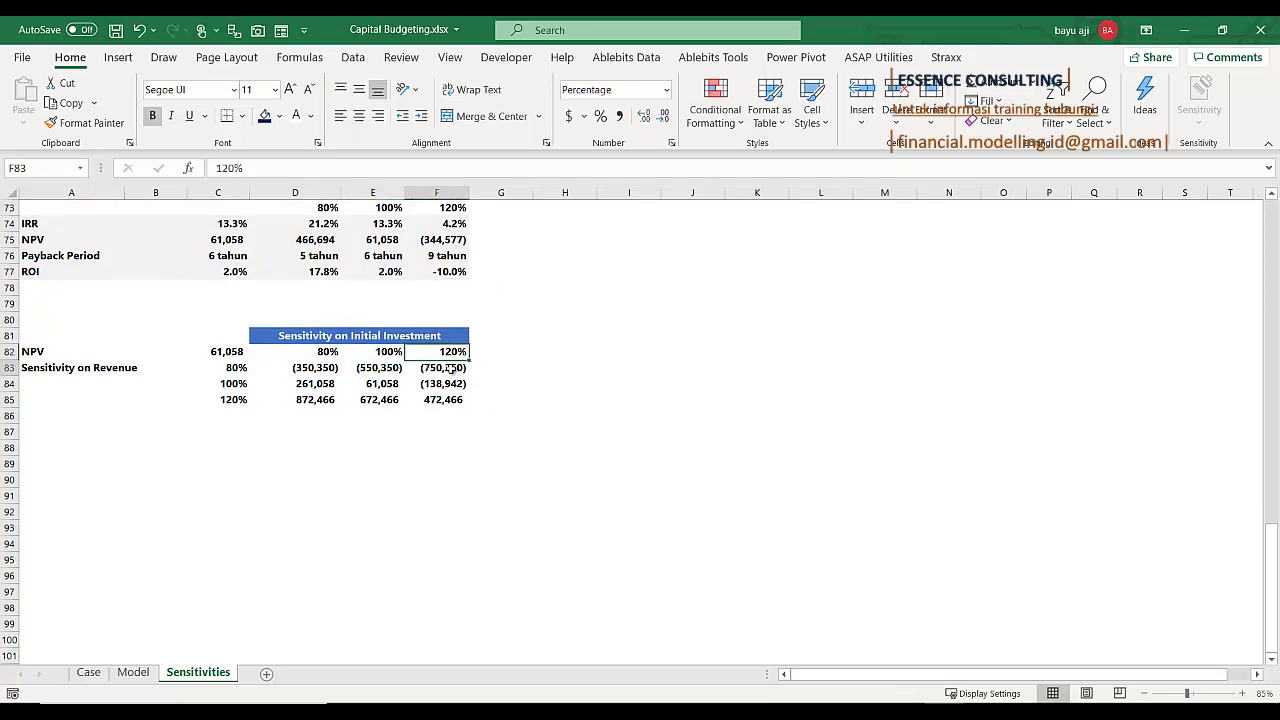
pyautogui.click(454, 370)
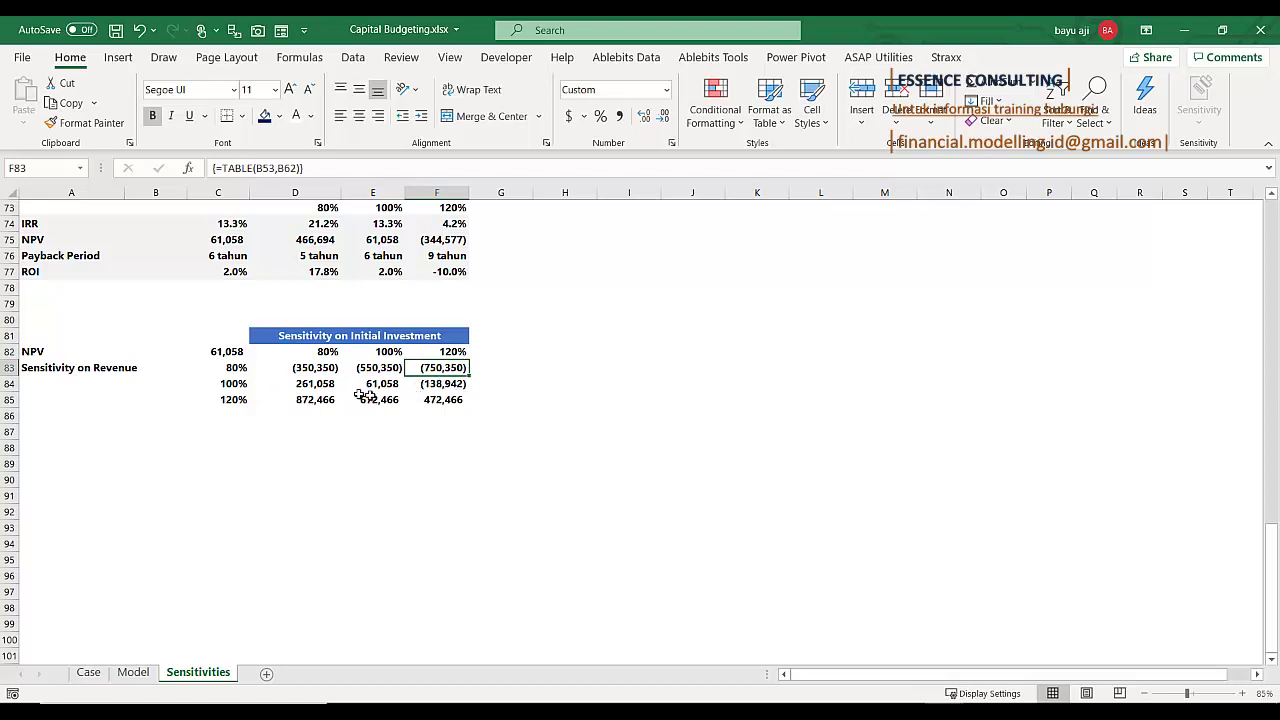
pyautogui.click(421, 399)
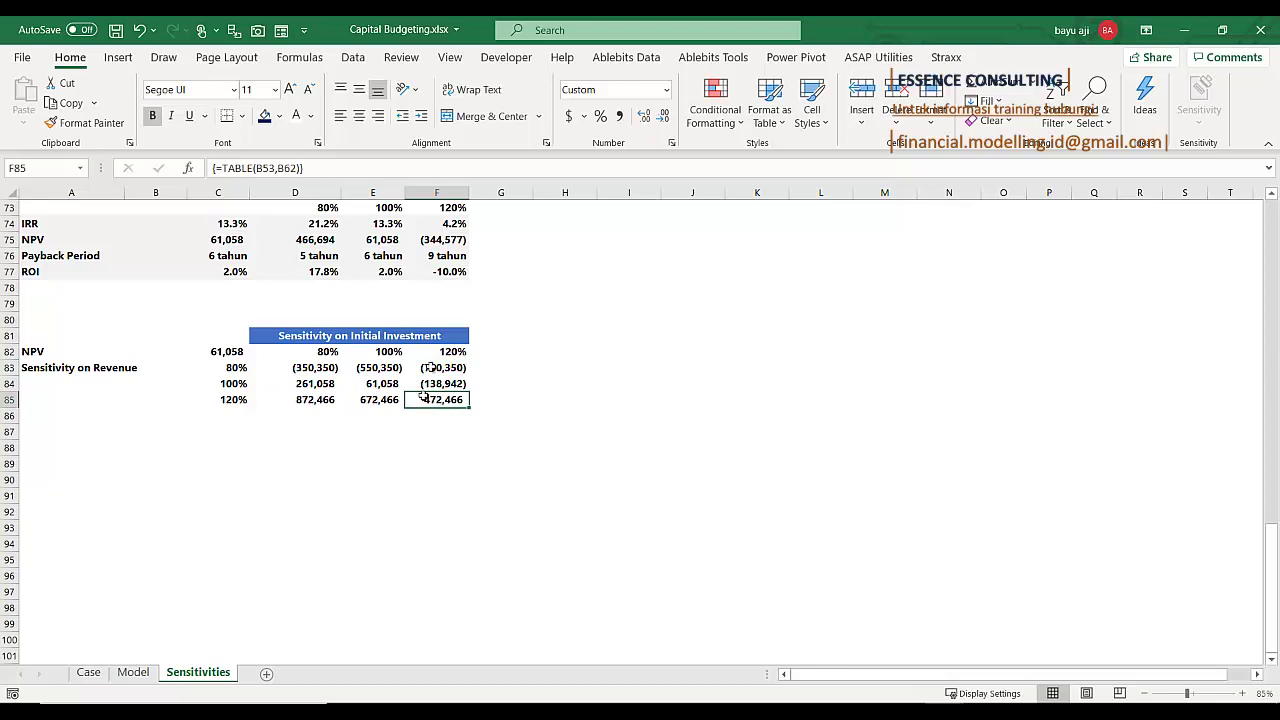
pyautogui.click(438, 349)
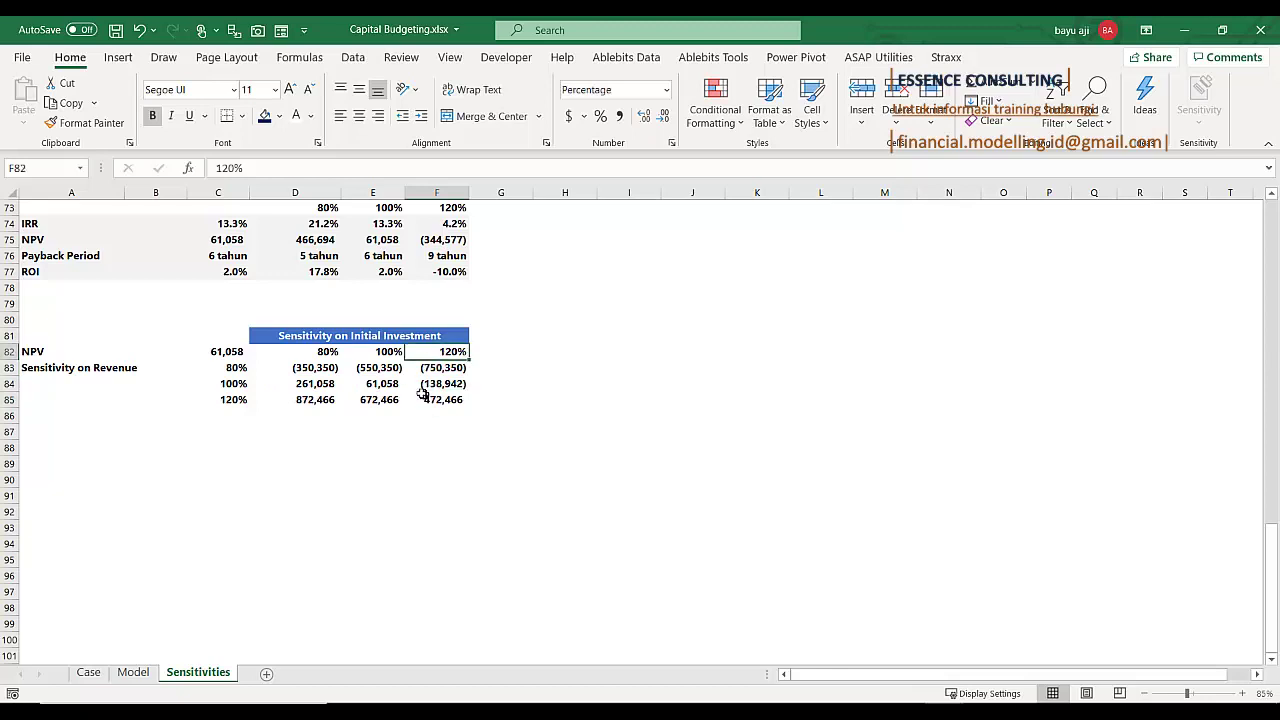
pyautogui.moveTo(290, 367); pyautogui.dragTo(417, 399)
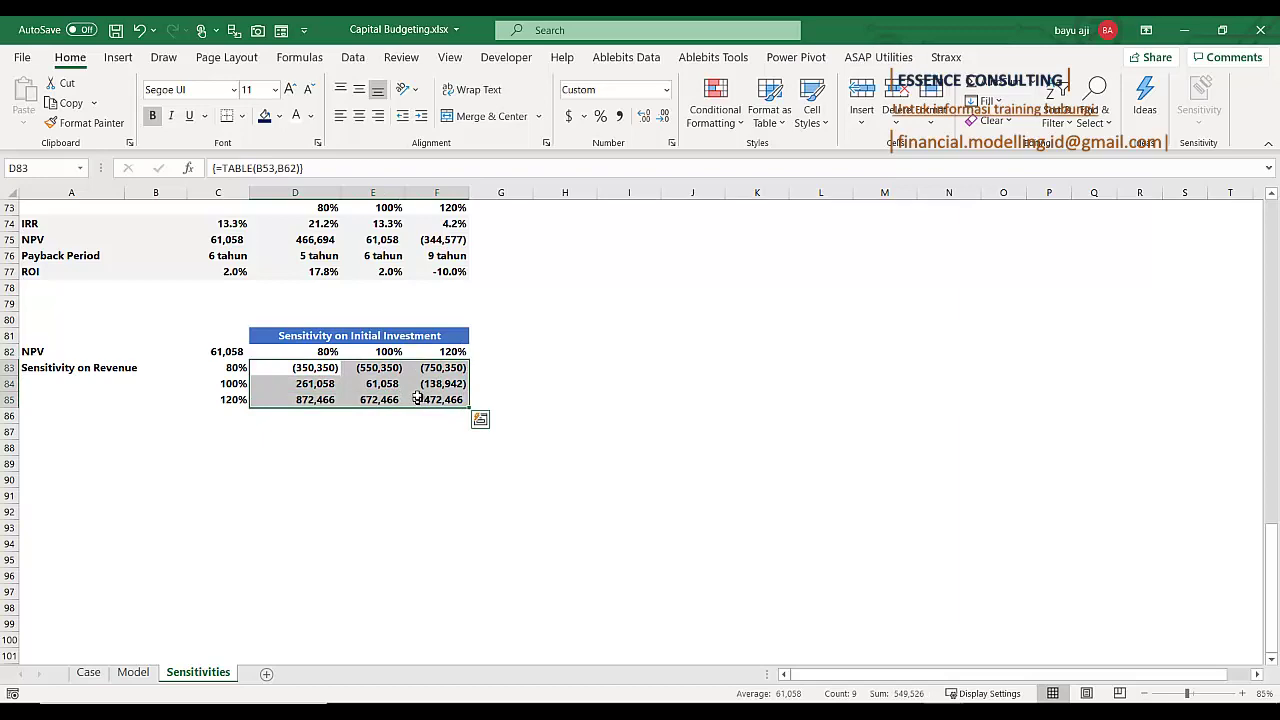
pyautogui.keyDown('ctrl'); pyautogui.scroll(1, 417, 400); pyautogui.keyUp('ctrl')
pyautogui.scroll(-3, 469, 454)
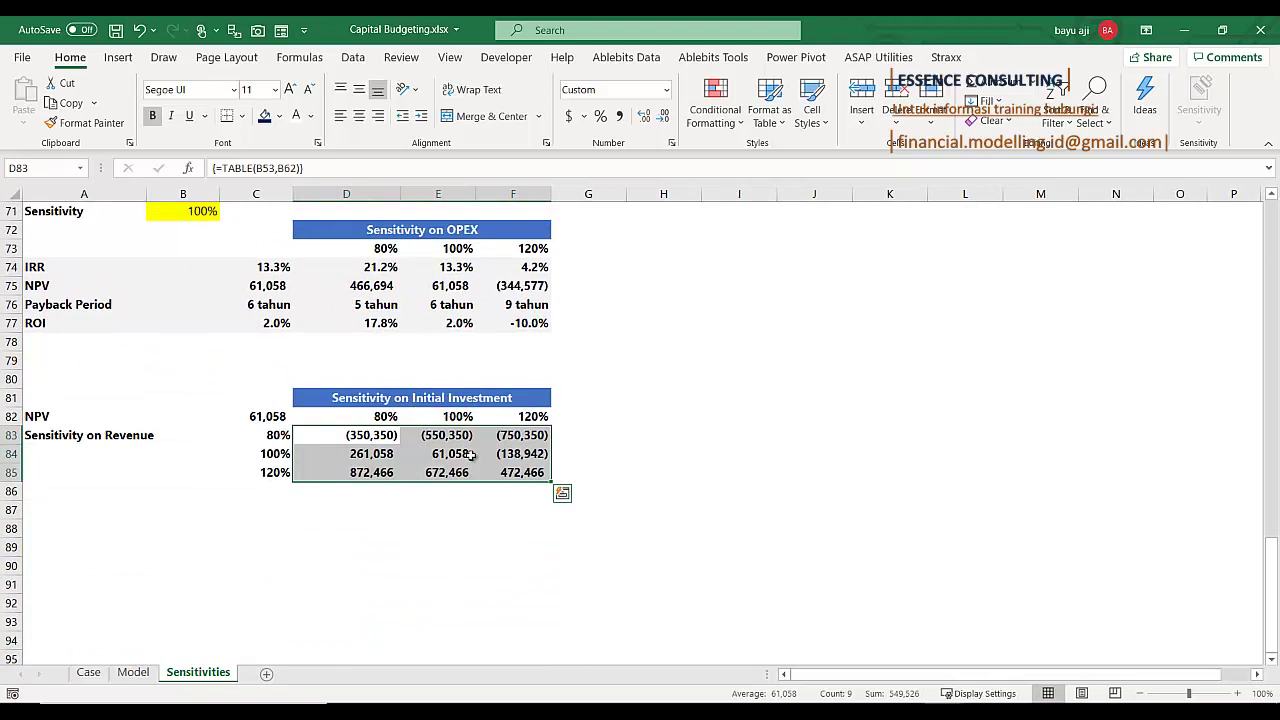
pyautogui.press('Down')
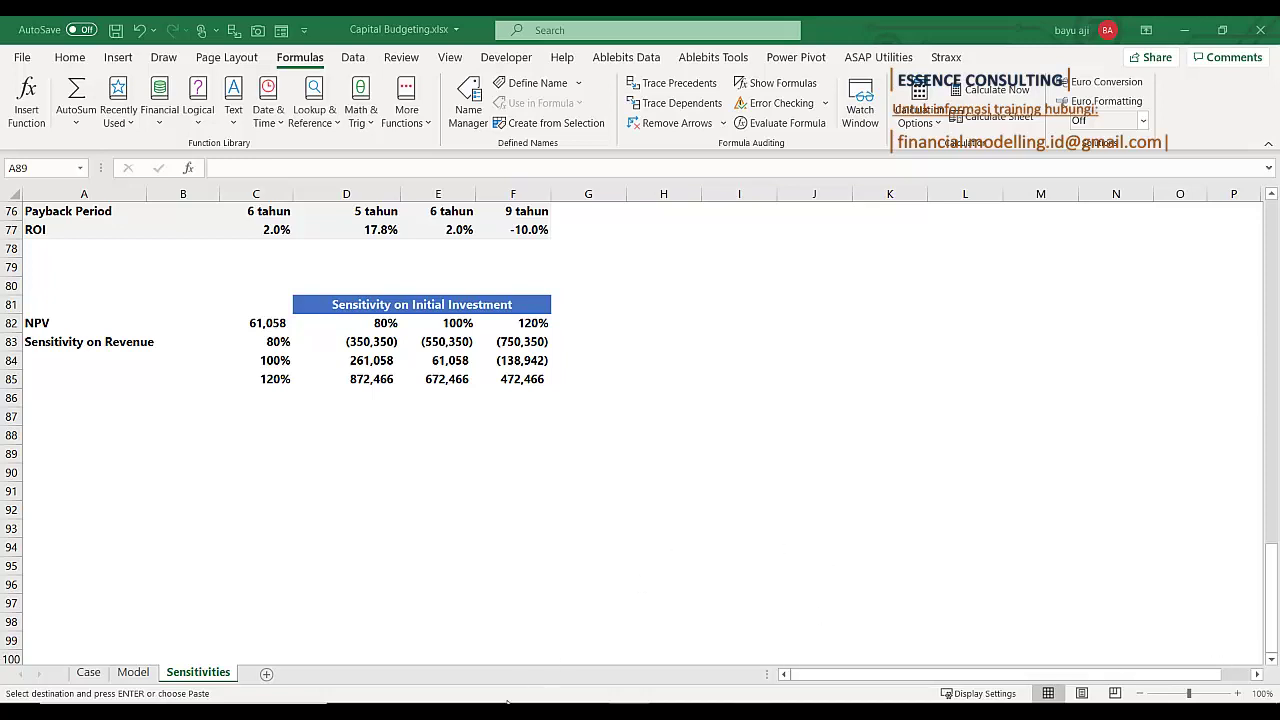
# Enter 1 in A90, below the two-way table, as the first row number of a new table
pyautogui.click(52, 474)
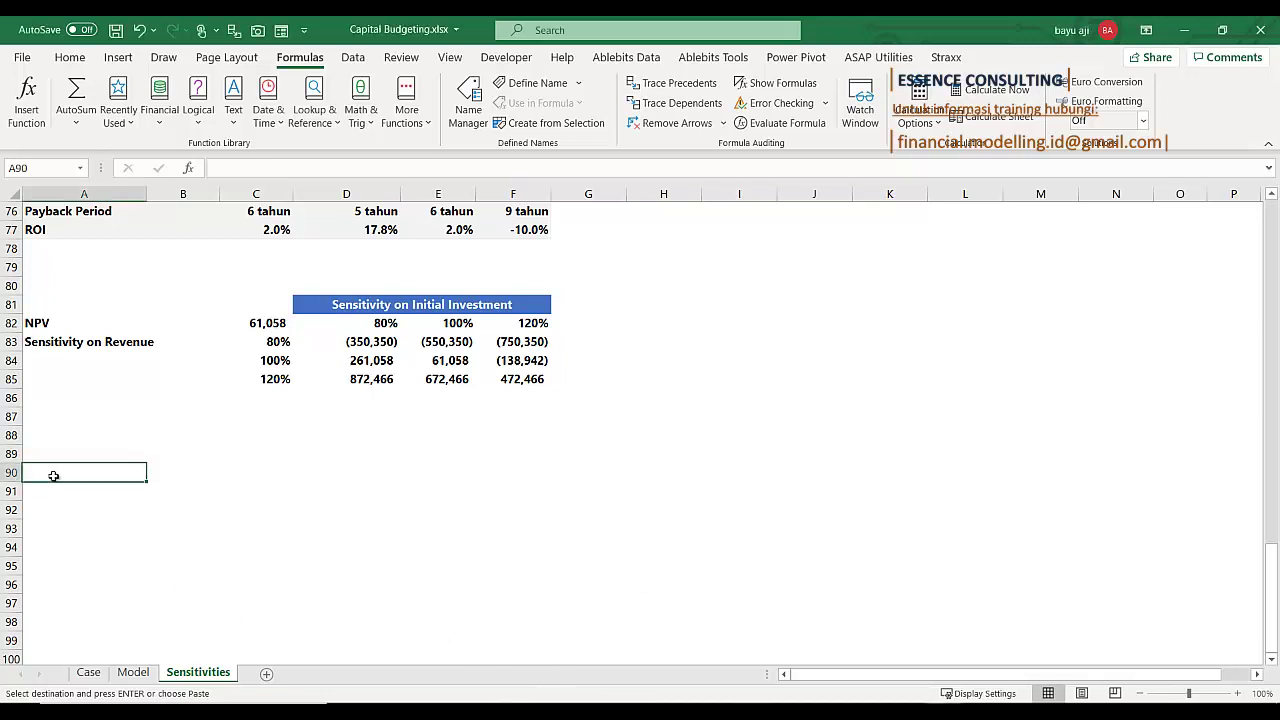
pyautogui.write('1')
pyautogui.press('Return')
pyautogui.press('Right')
pyautogui.press('Up')
pyautogui.press('Up')
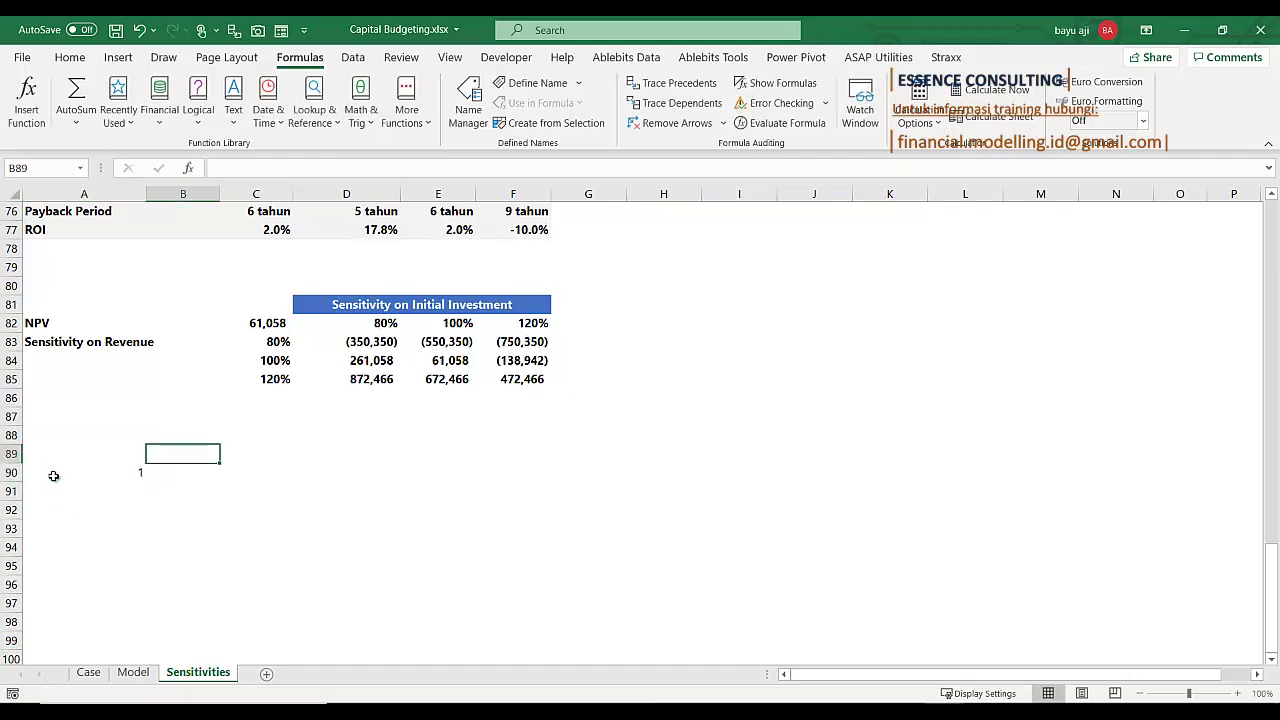
# Copy the Sensitivity on Initial Investment heading from D54 and paste it as a plain value into D89
pyautogui.scroll(10, 46, 474)
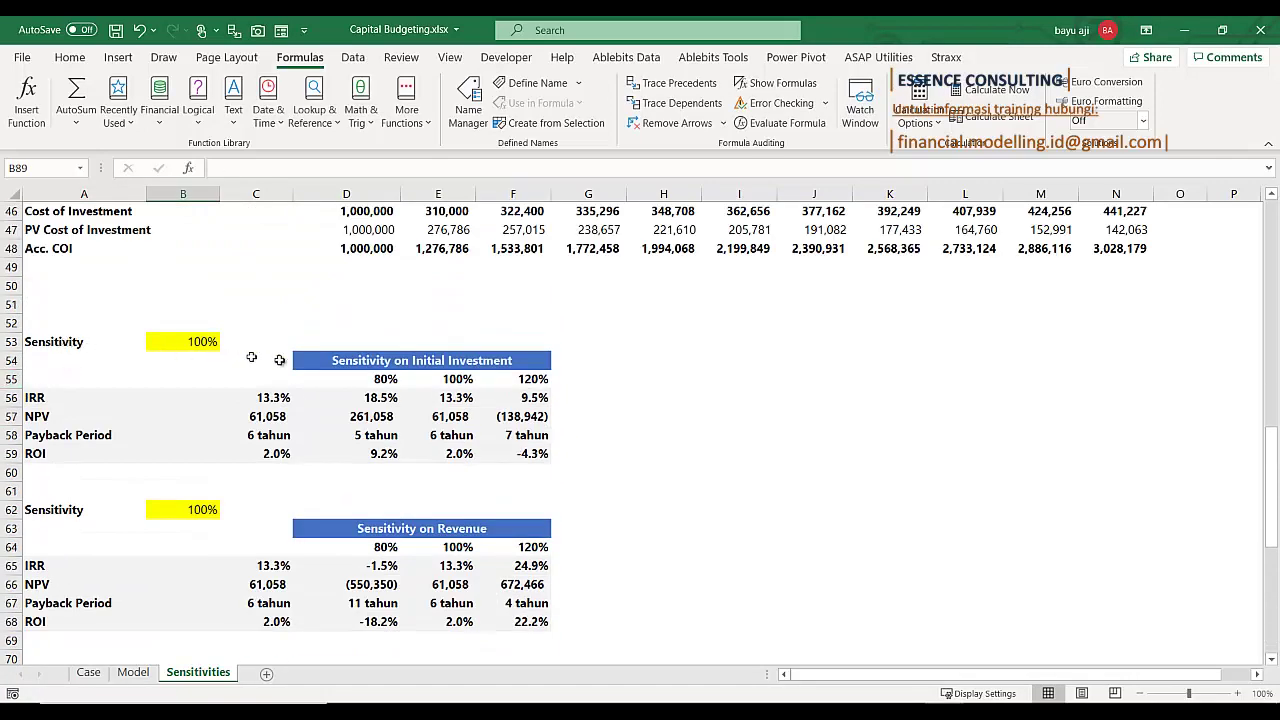
pyautogui.click(324, 360)
pyautogui.rightClick(338, 362)
pyautogui.click(385, 232)
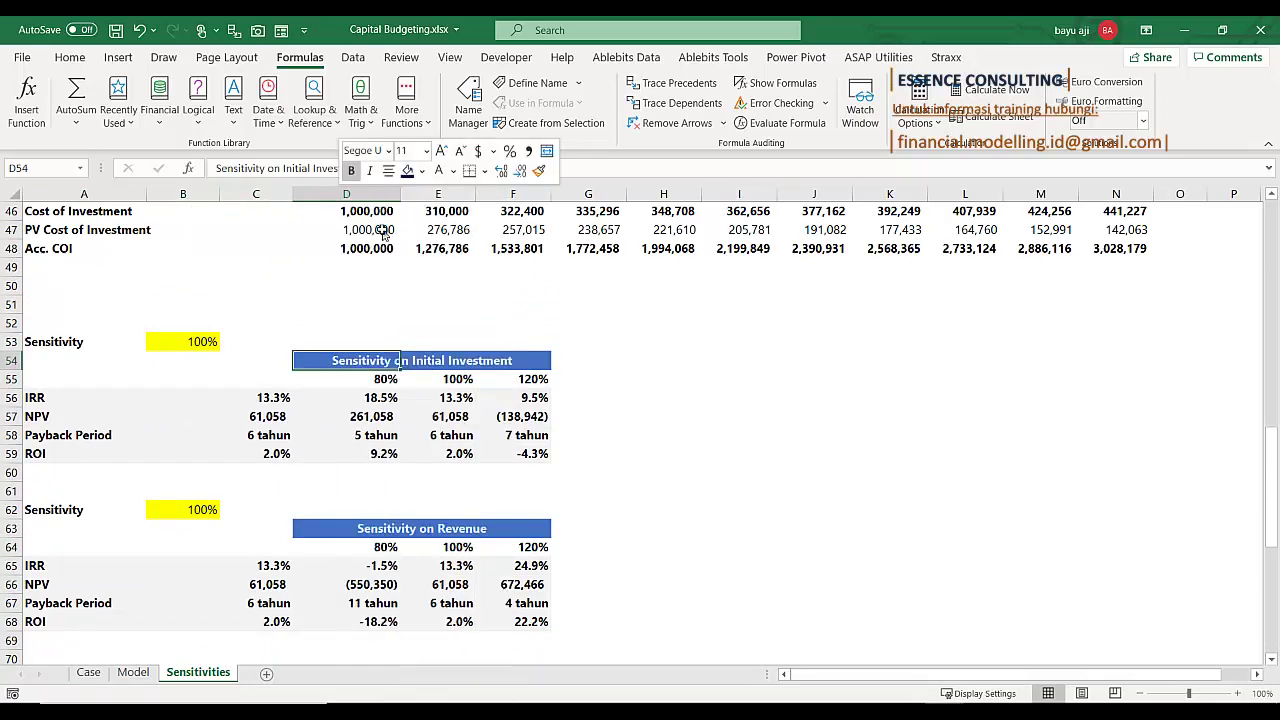
pyautogui.scroll(-10, 293, 571)
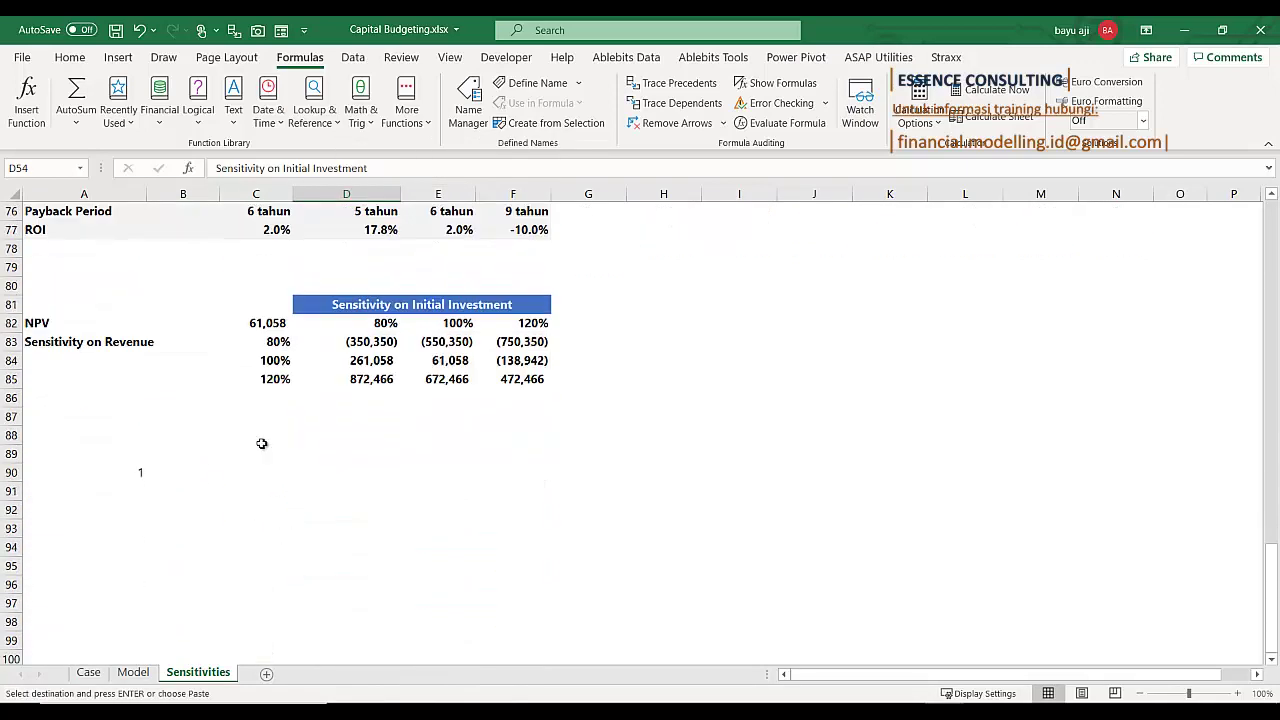
pyautogui.rightClick(262, 448)
pyautogui.click(252, 458)
pyautogui.rightClick(248, 456)
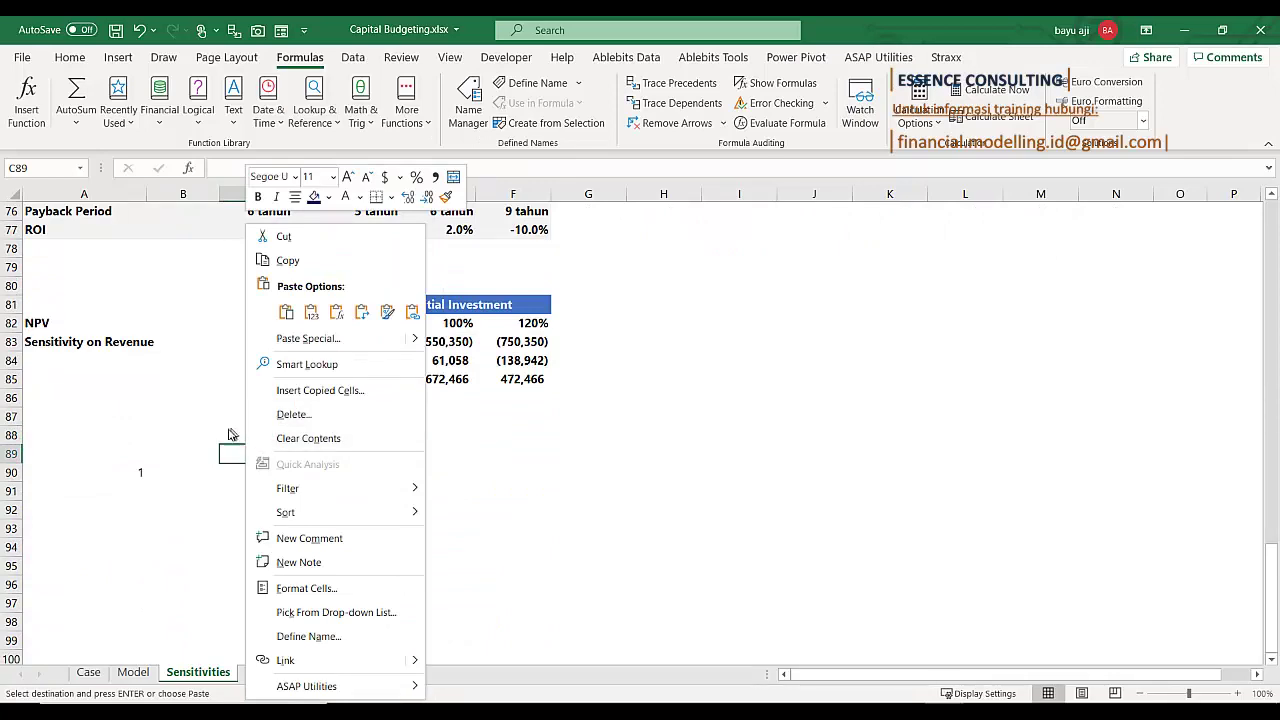
pyautogui.click(214, 450)
pyautogui.click(305, 452)
pyautogui.rightClick(307, 452)
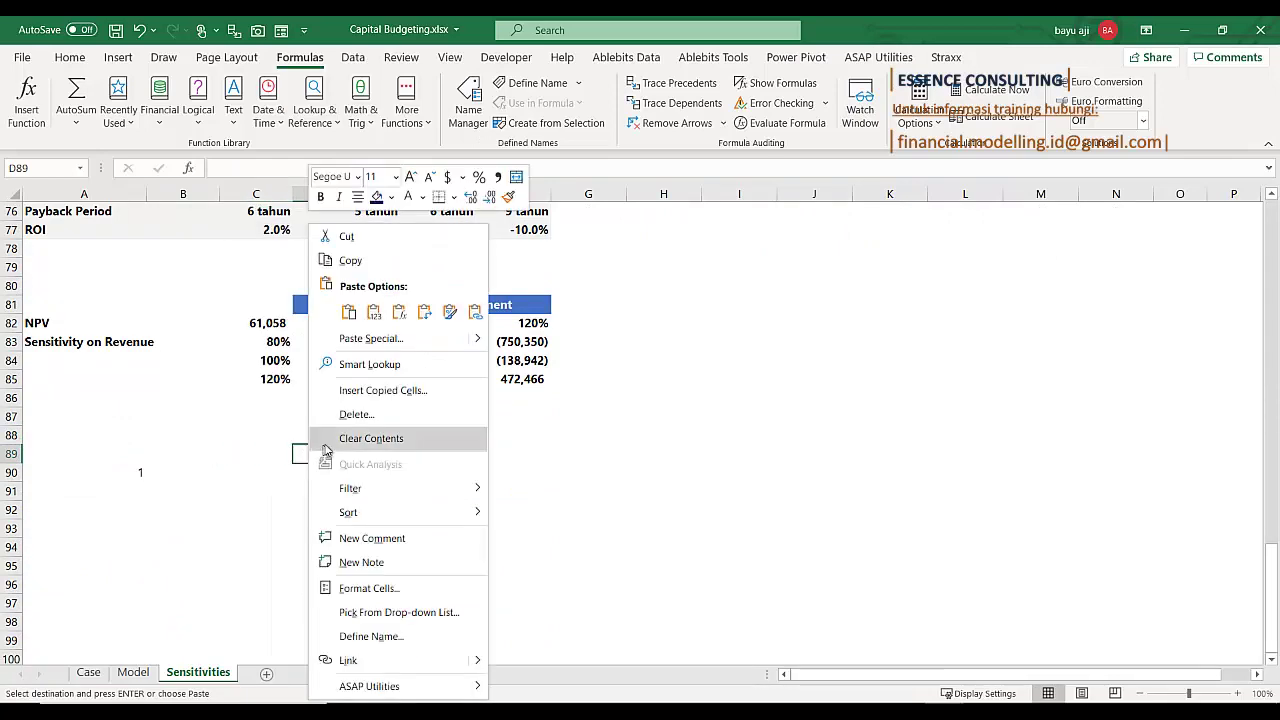
pyautogui.click(373, 322)
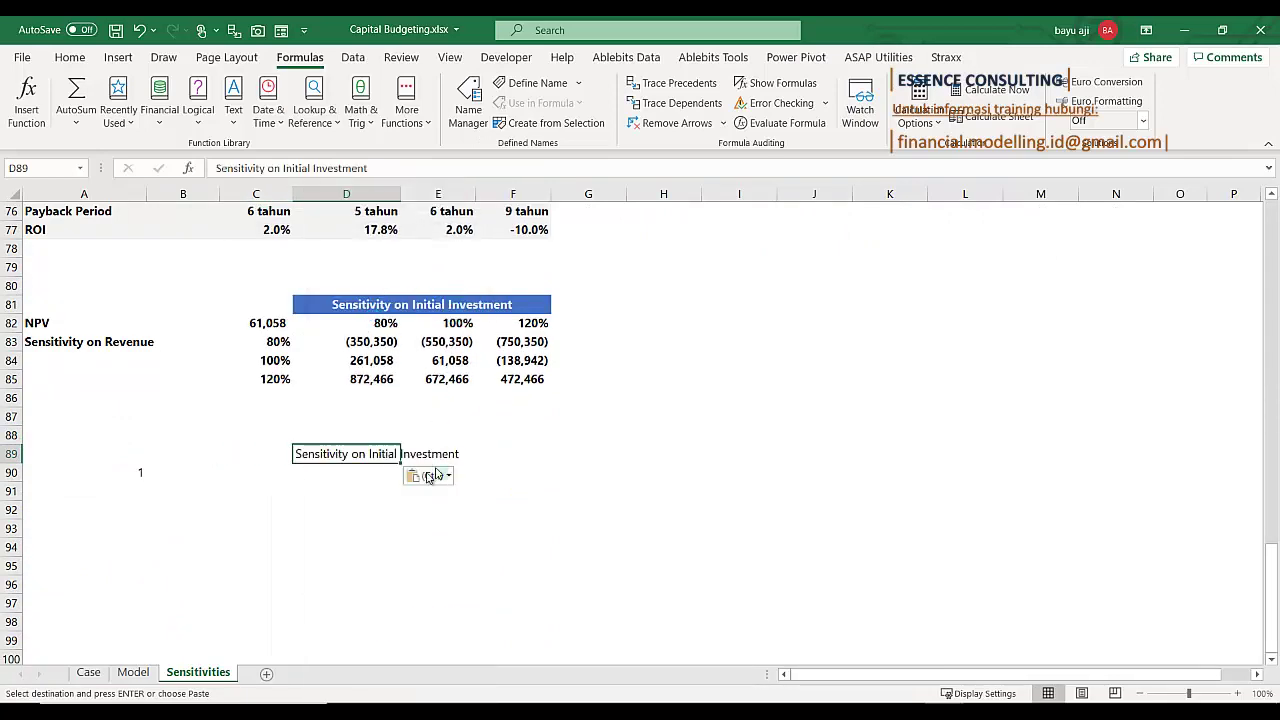
# Copy the Sensitivity on Revenue heading from D63 and paste it into E89 without its formatting
pyautogui.scroll(4, 423, 474)
pyautogui.scroll(2, 251, 466)
pyautogui.click(330, 470)
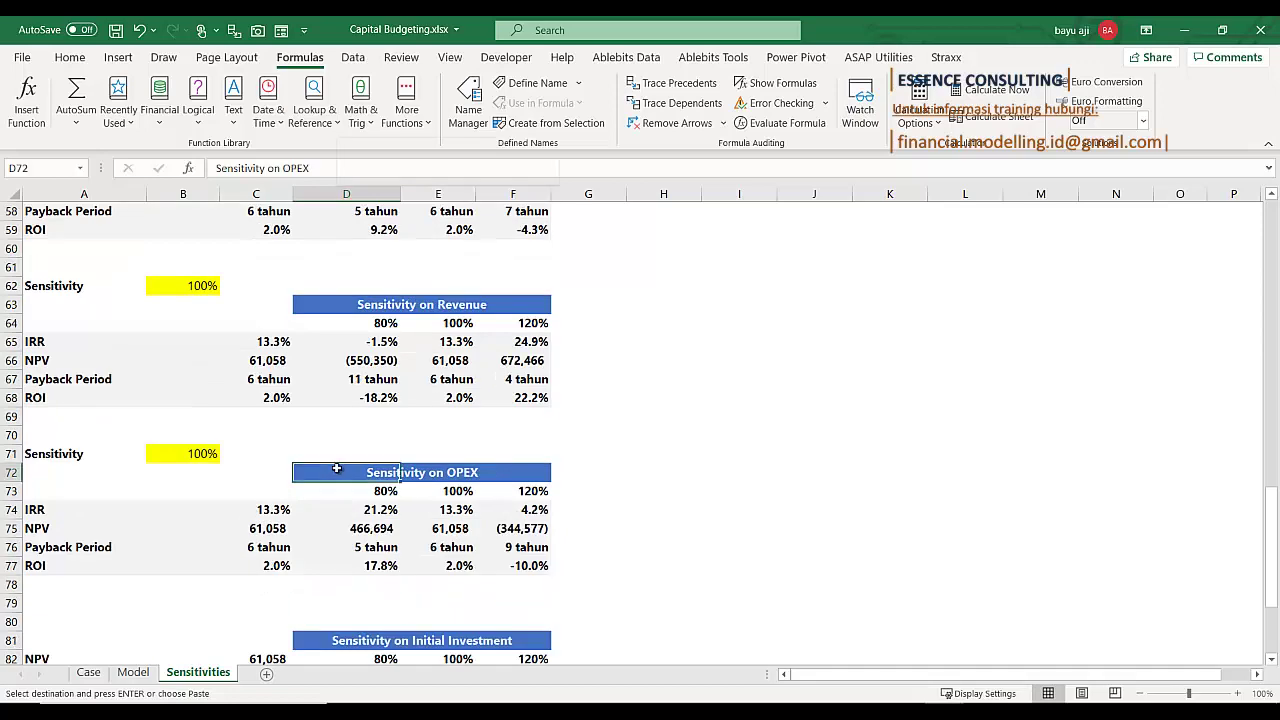
pyautogui.rightClick(336, 472)
pyautogui.click(312, 311)
pyautogui.rightClick(312, 311)
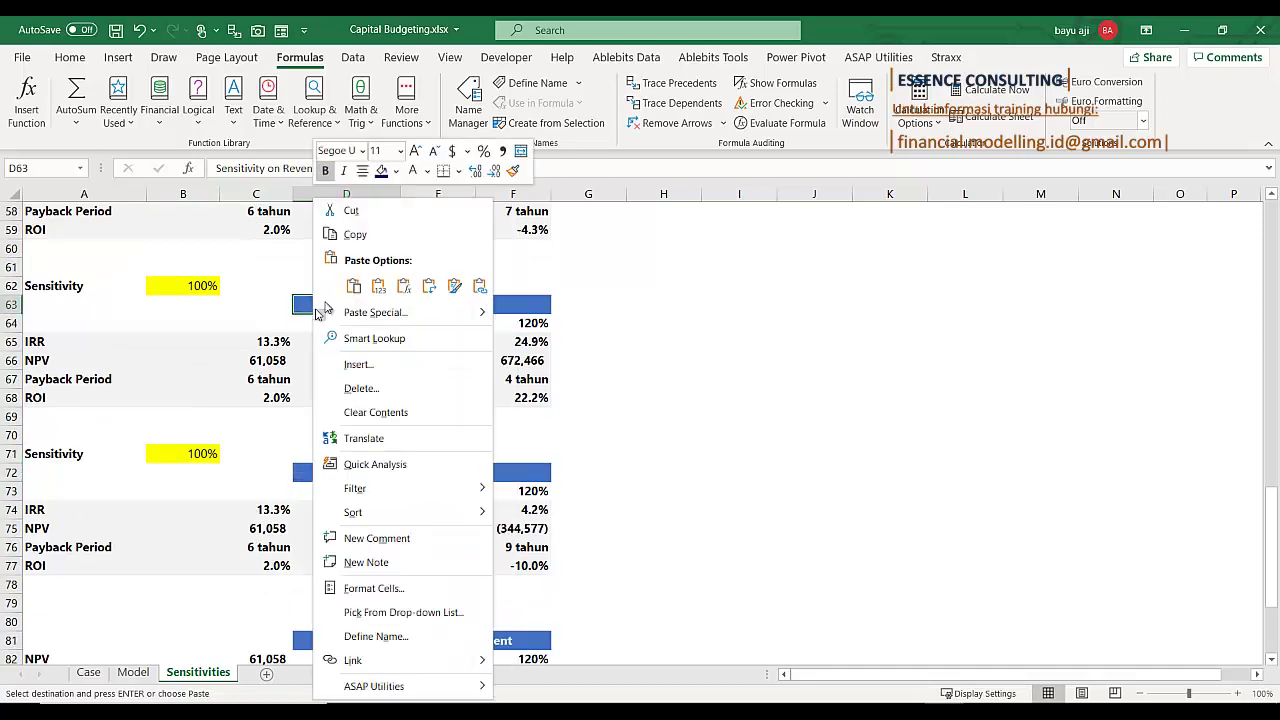
pyautogui.click(354, 234)
pyautogui.scroll(-4, 345, 417)
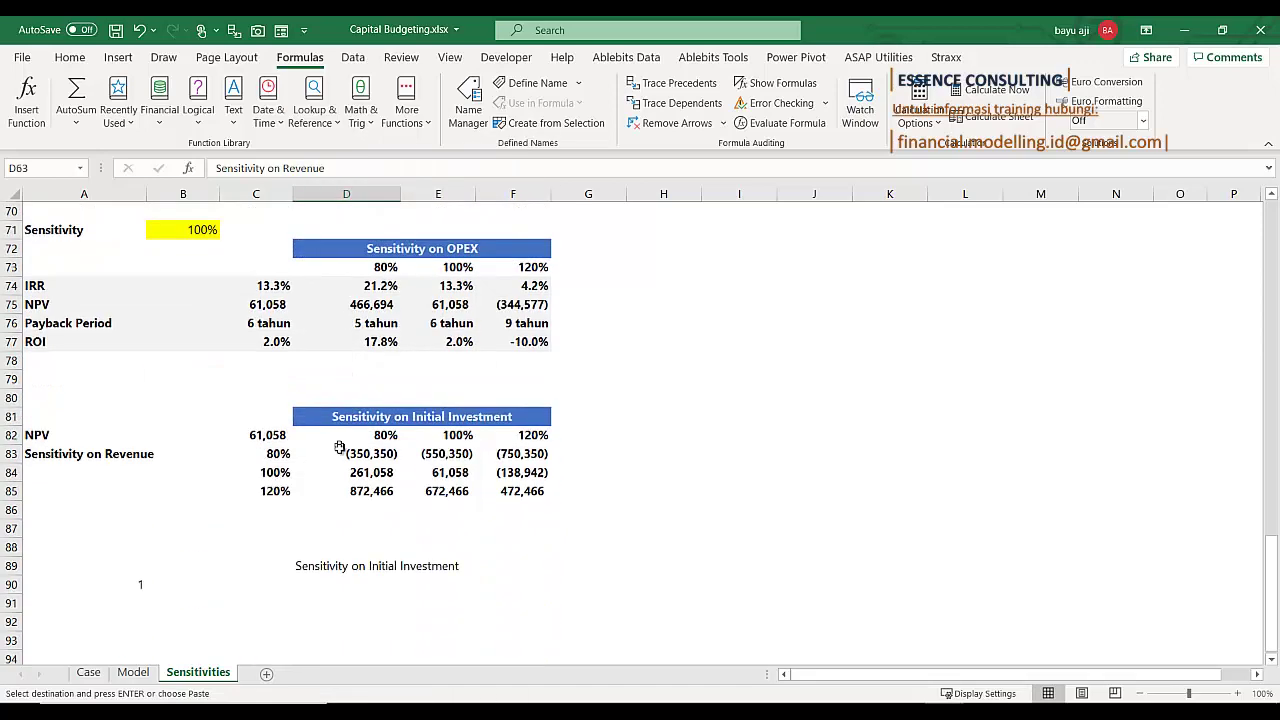
pyautogui.rightClick(448, 565)
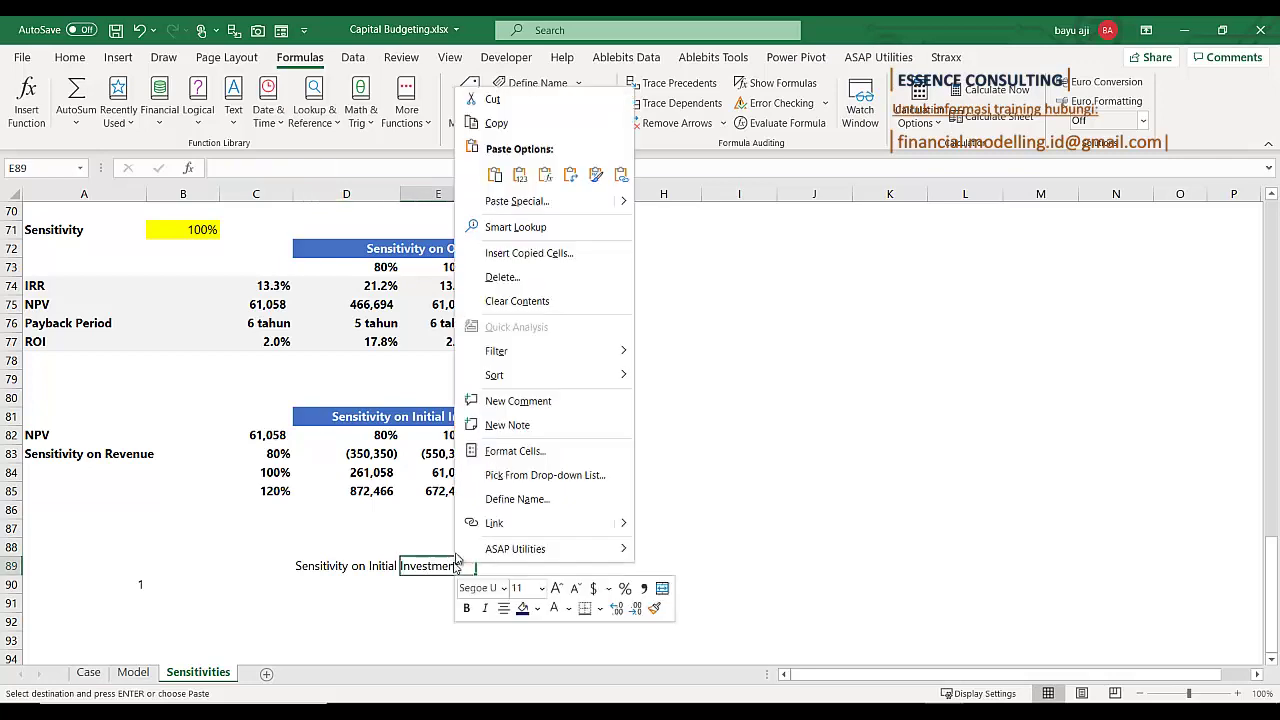
pyautogui.click(545, 178)
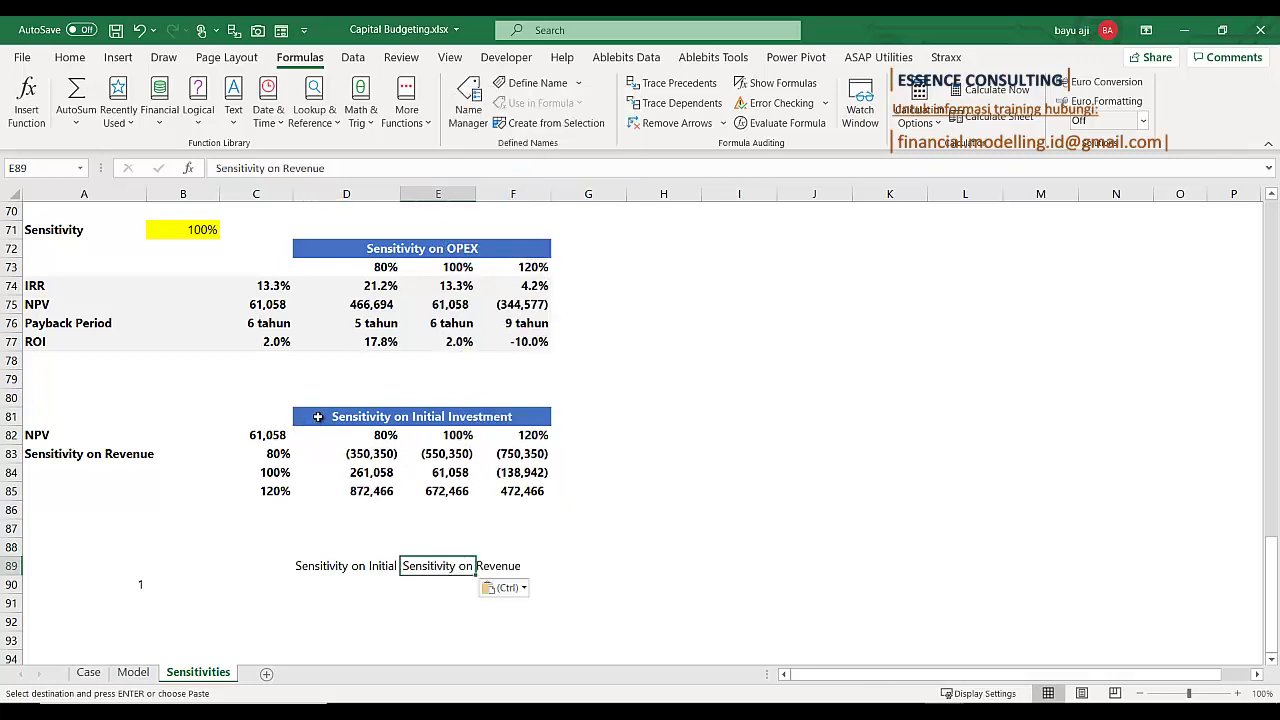
pyautogui.rightClick(318, 416)
pyautogui.click(357, 229)
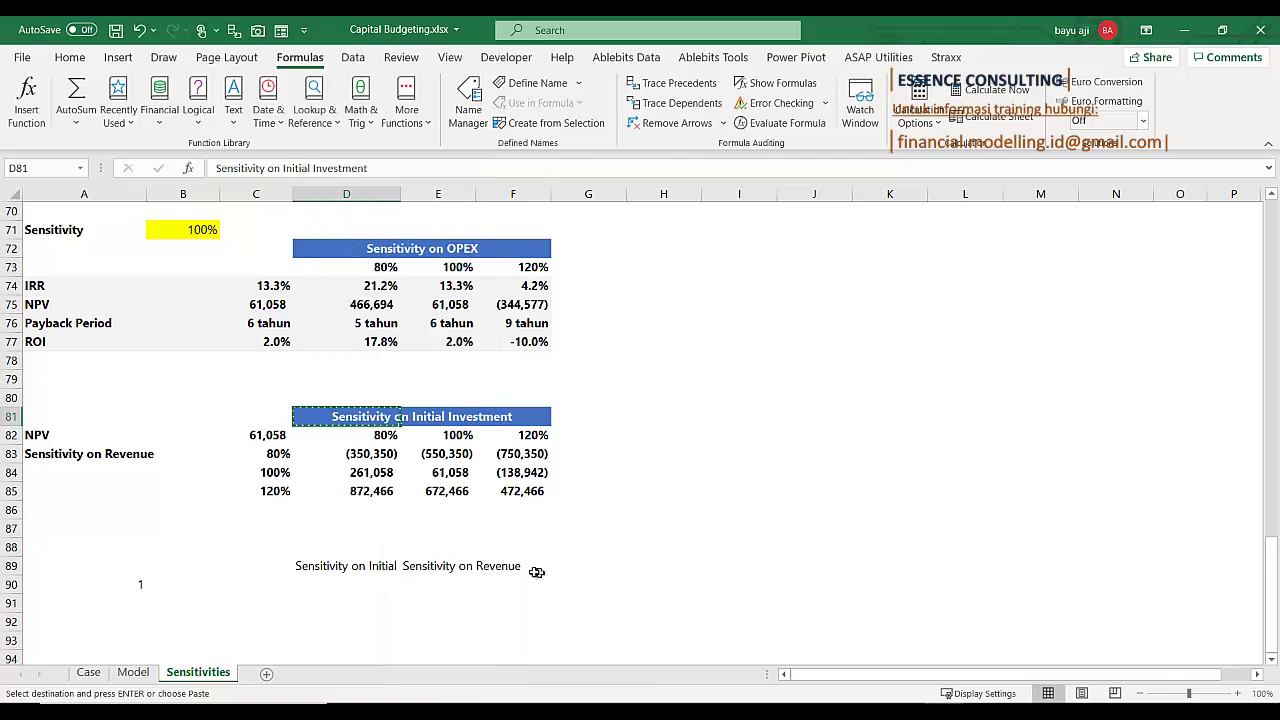
pyautogui.rightClick(509, 568)
pyautogui.moveTo(568, 553)
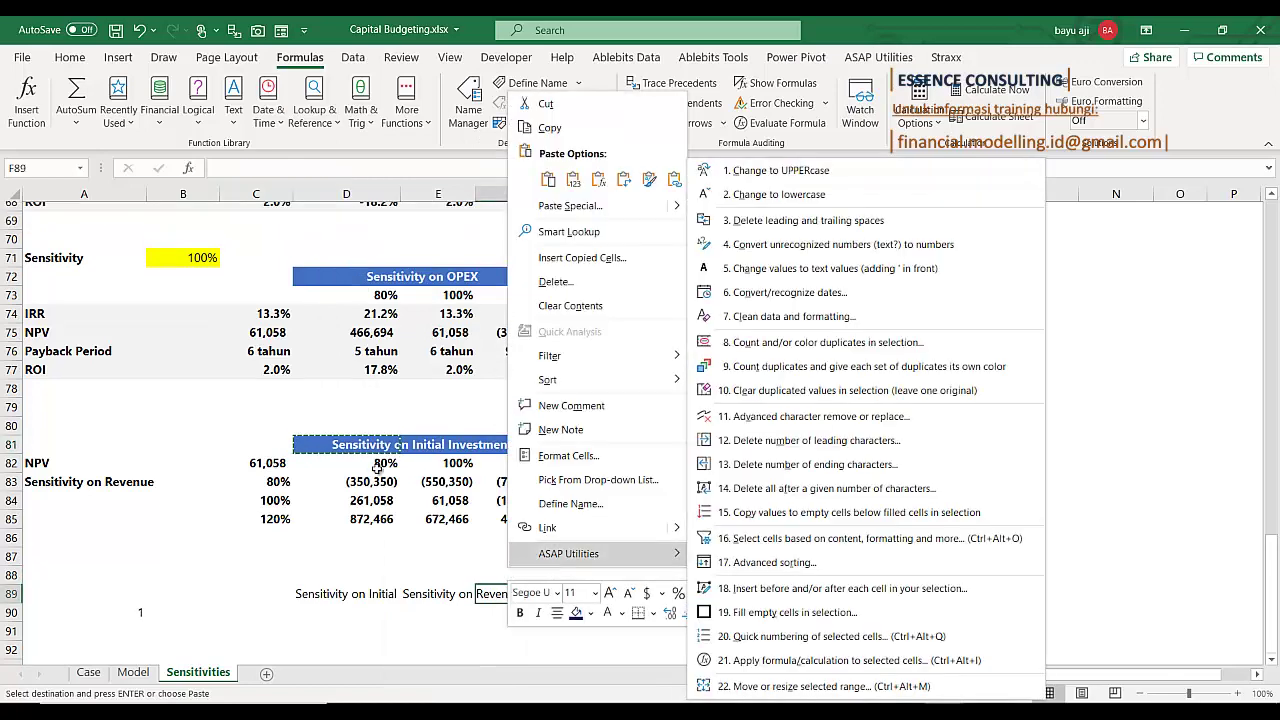
pyautogui.scroll(2, 351, 409)
pyautogui.click(343, 369)
pyautogui.click(343, 369)
pyautogui.scroll(2, 343, 369)
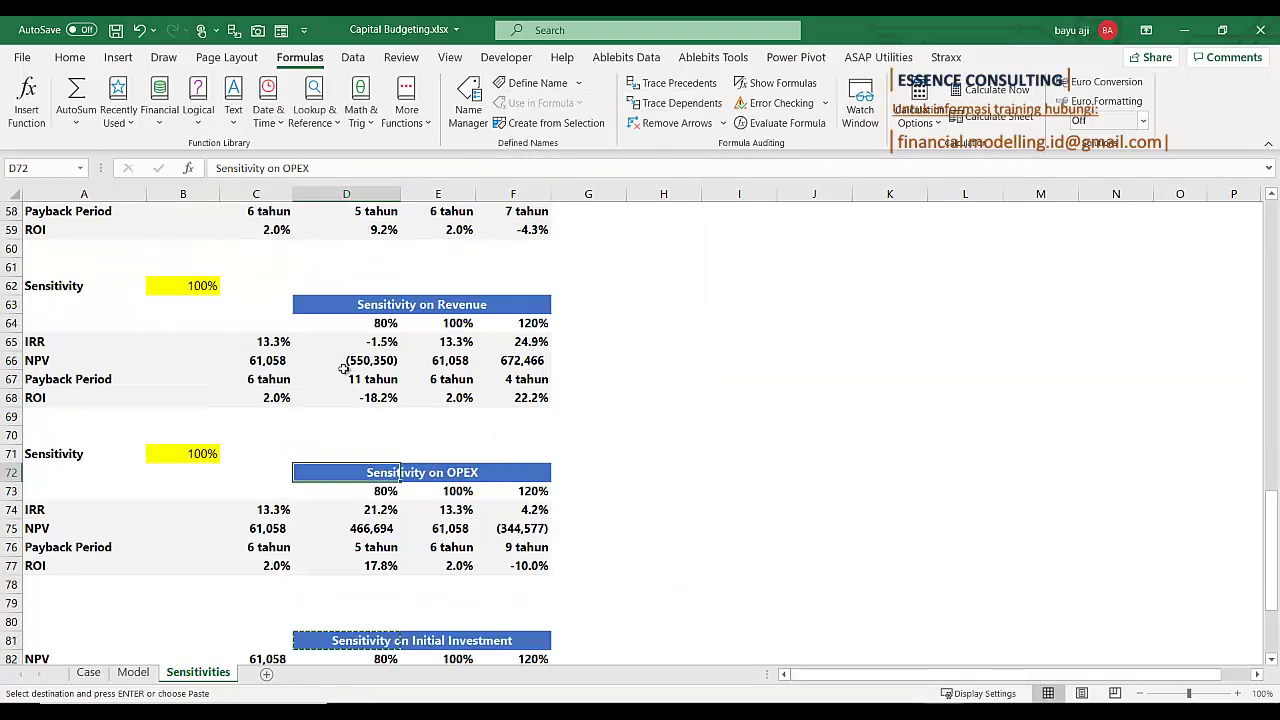
pyautogui.scroll(2, 346, 316)
pyautogui.scroll(-6, 347, 323)
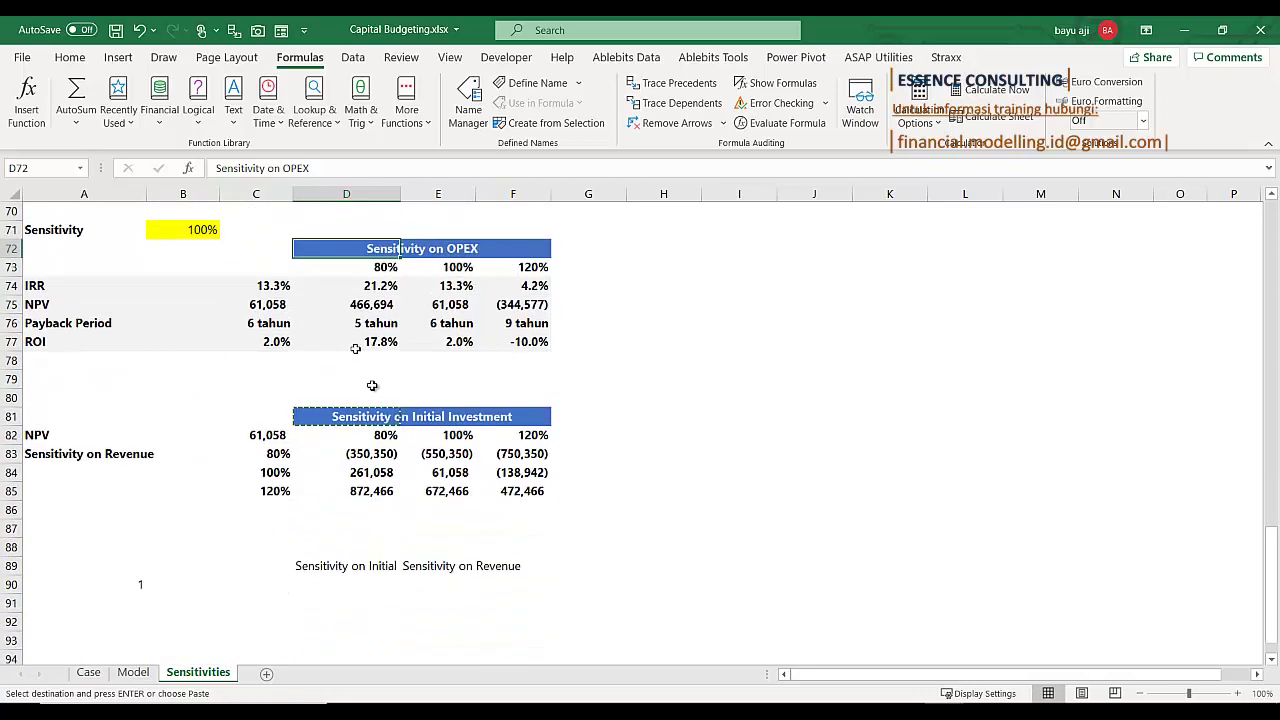
pyautogui.click(330, 566)
pyautogui.click(433, 568)
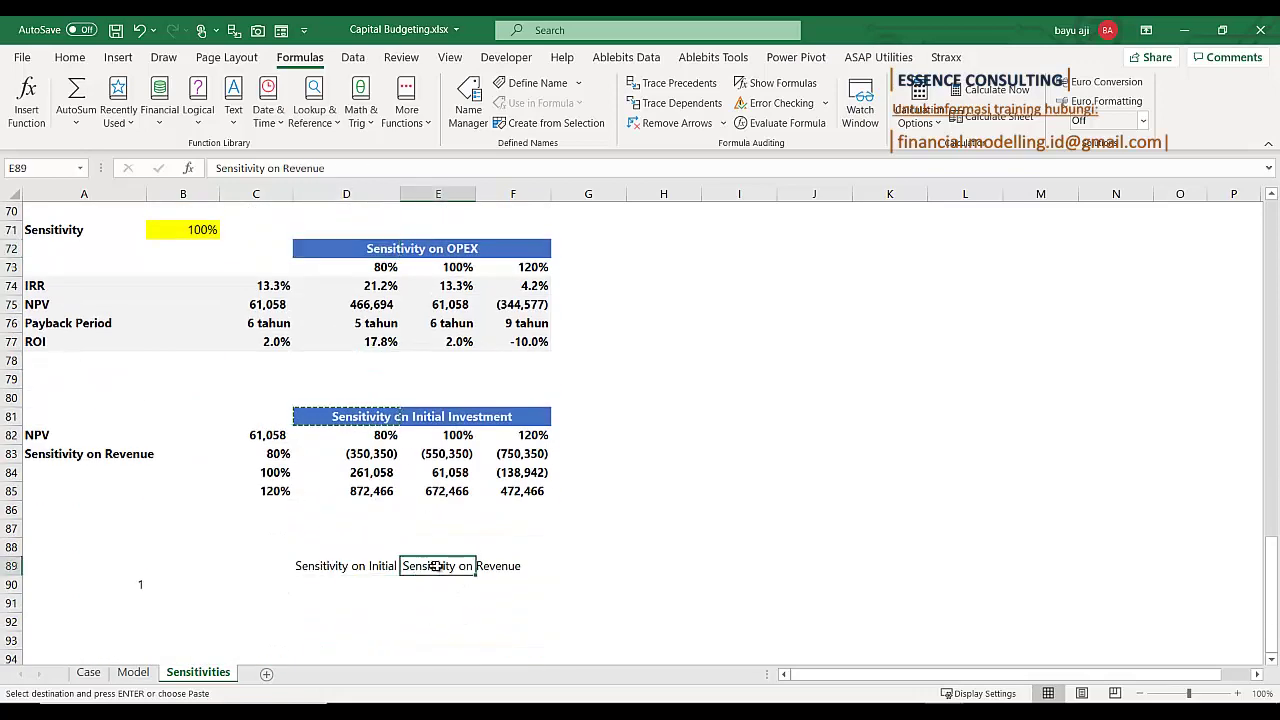
# Copy the Sensitivity on OPEX heading from D72 and paste it as a plain value into F89
pyautogui.click(345, 255)
pyautogui.rightClick(345, 255)
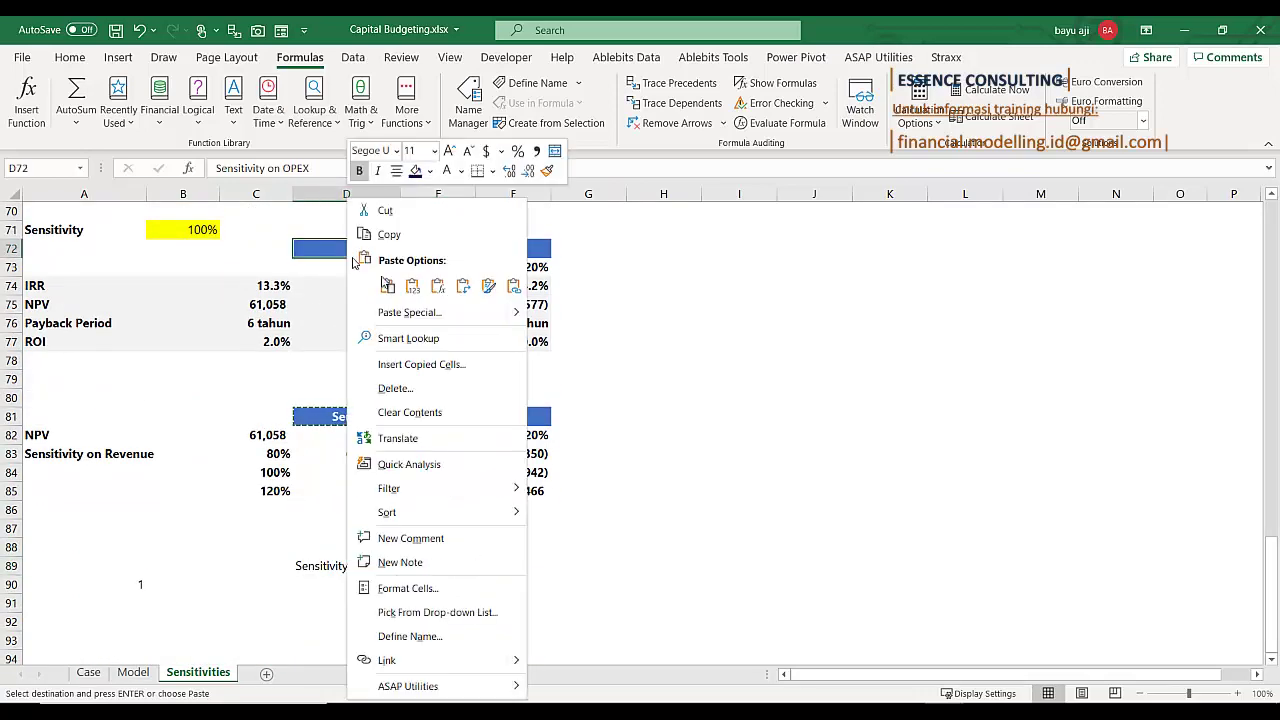
pyautogui.click(400, 236)
pyautogui.rightClick(502, 566)
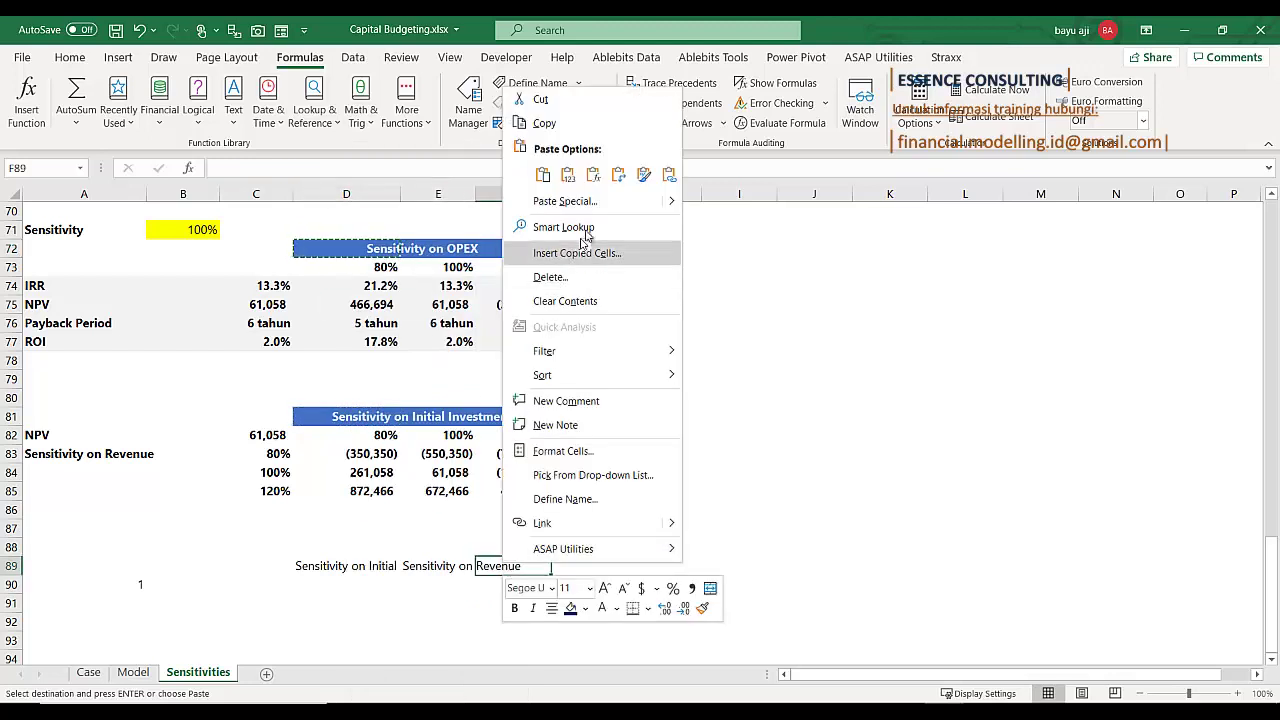
pyautogui.click(570, 172)
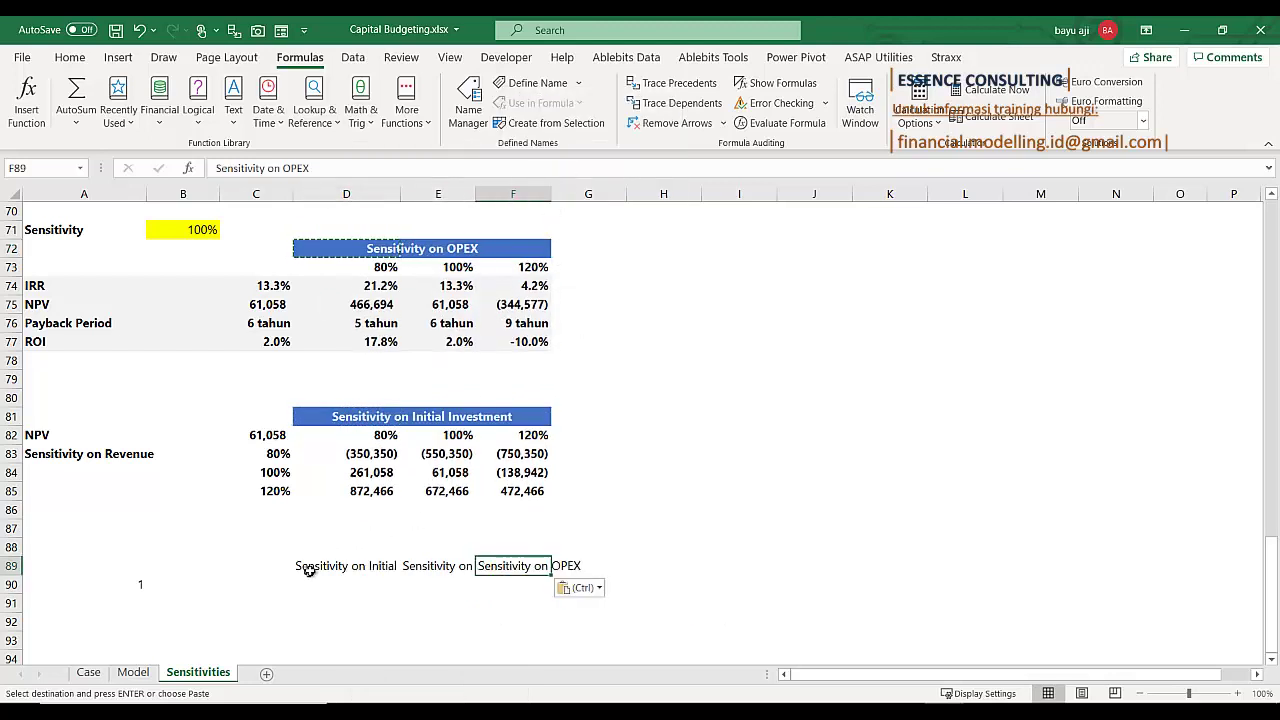
# Wrap the text of the three sensitivity headings in D89:F89
pyautogui.moveTo(297, 566); pyautogui.dragTo(513, 566)
pyautogui.click(72, 57)
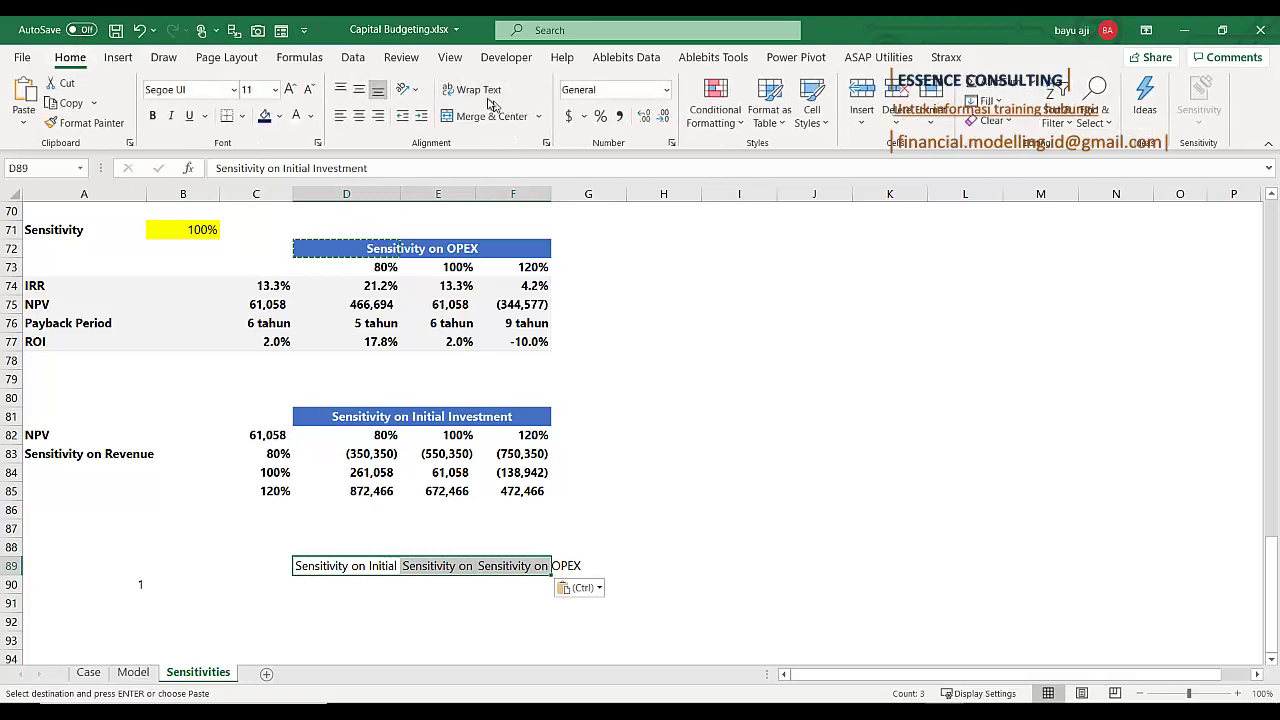
pyautogui.click(478, 90)
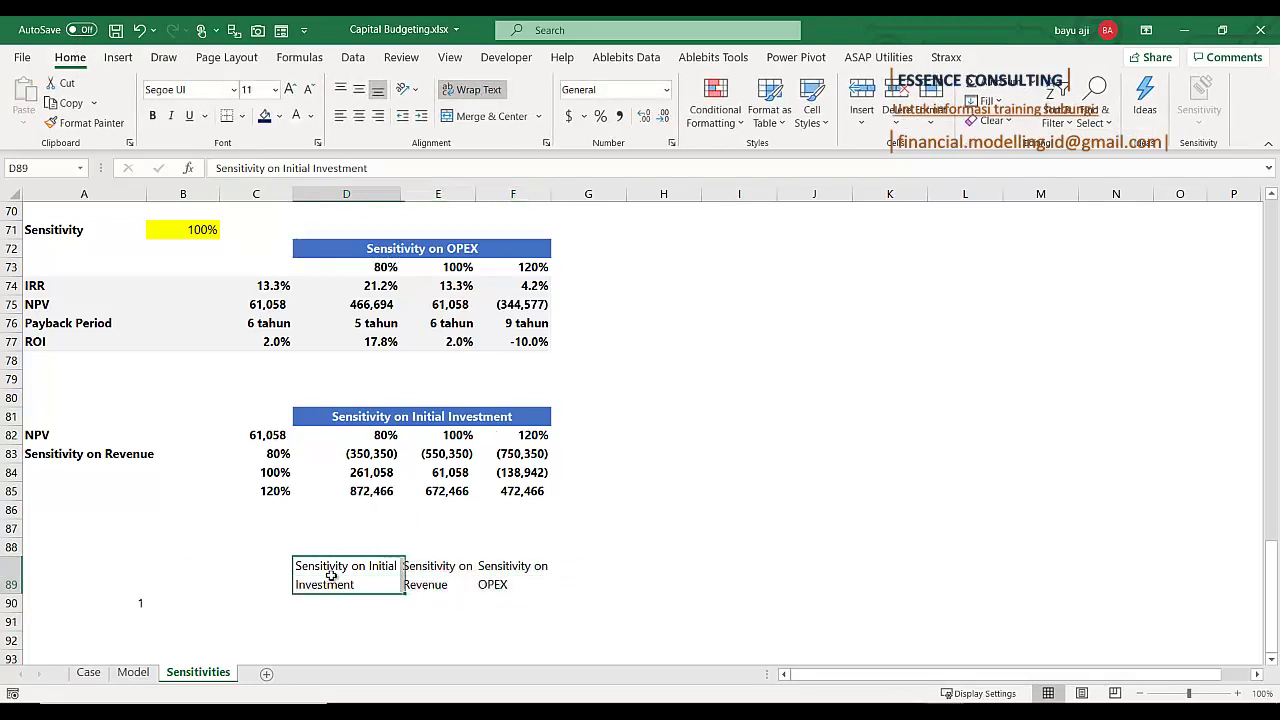
# Enter 100% in D90 under the Initial Investment heading and copy it to E90:F90
pyautogui.click(316, 608)
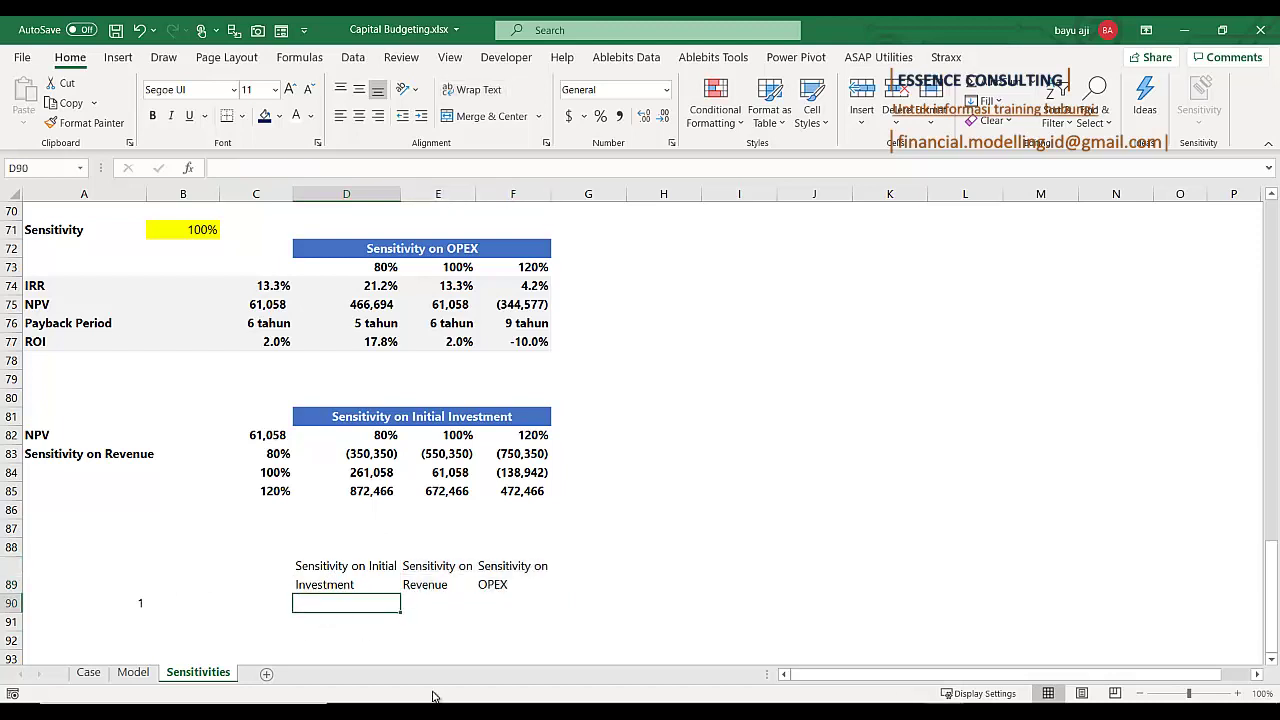
pyautogui.write('8')
pyautogui.write('100')
pyautogui.hotkey('ctrl', 'Return')
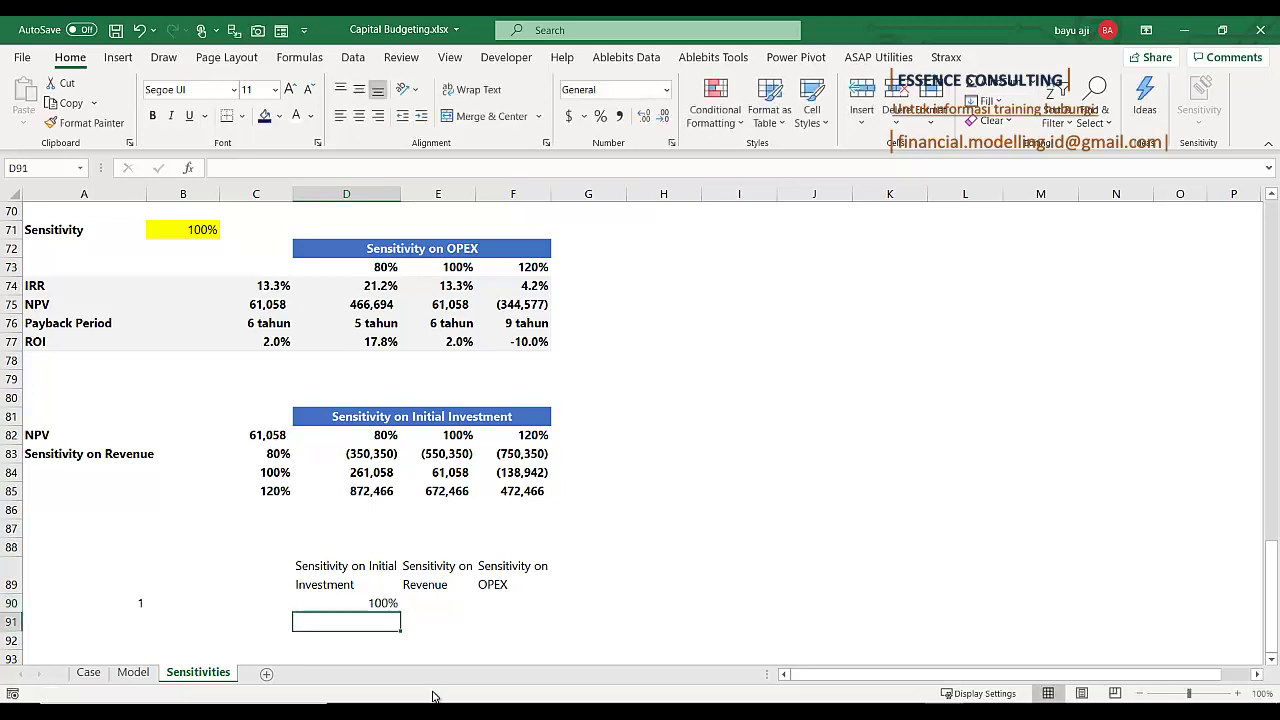
pyautogui.hotkey('ctrl', 'c')
pyautogui.hotkey('shift', 'Right')
pyautogui.hotkey('shift', 'Right')
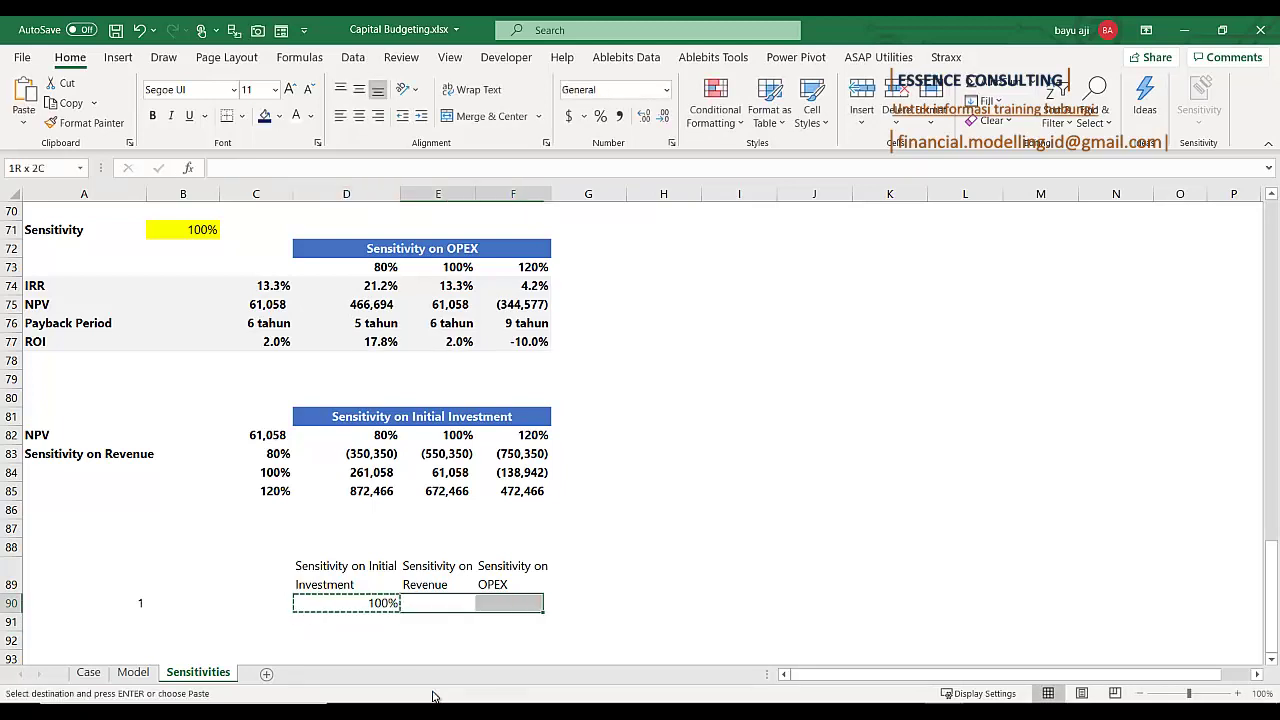
pyautogui.hotkey('ctrl', 'v')
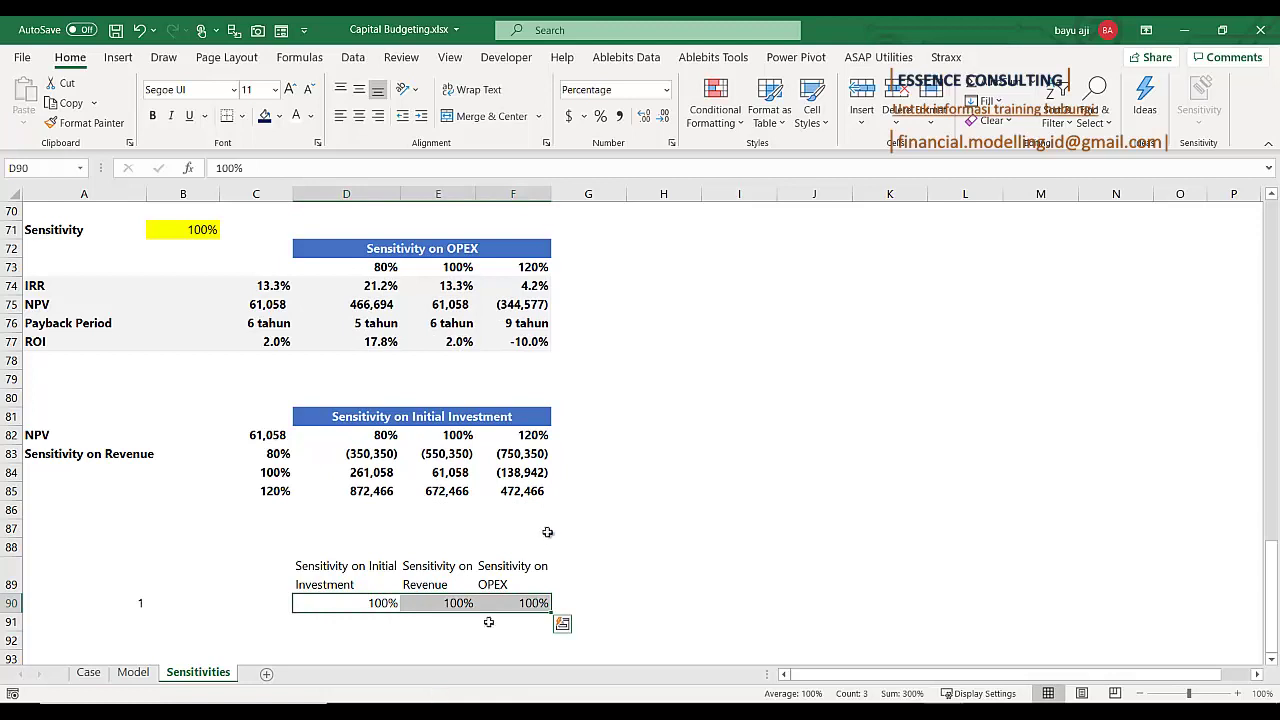
# Fill D90:F90 with yellow and move the heading block D89:F90 two columns over to F89:H90
pyautogui.click(279, 116)
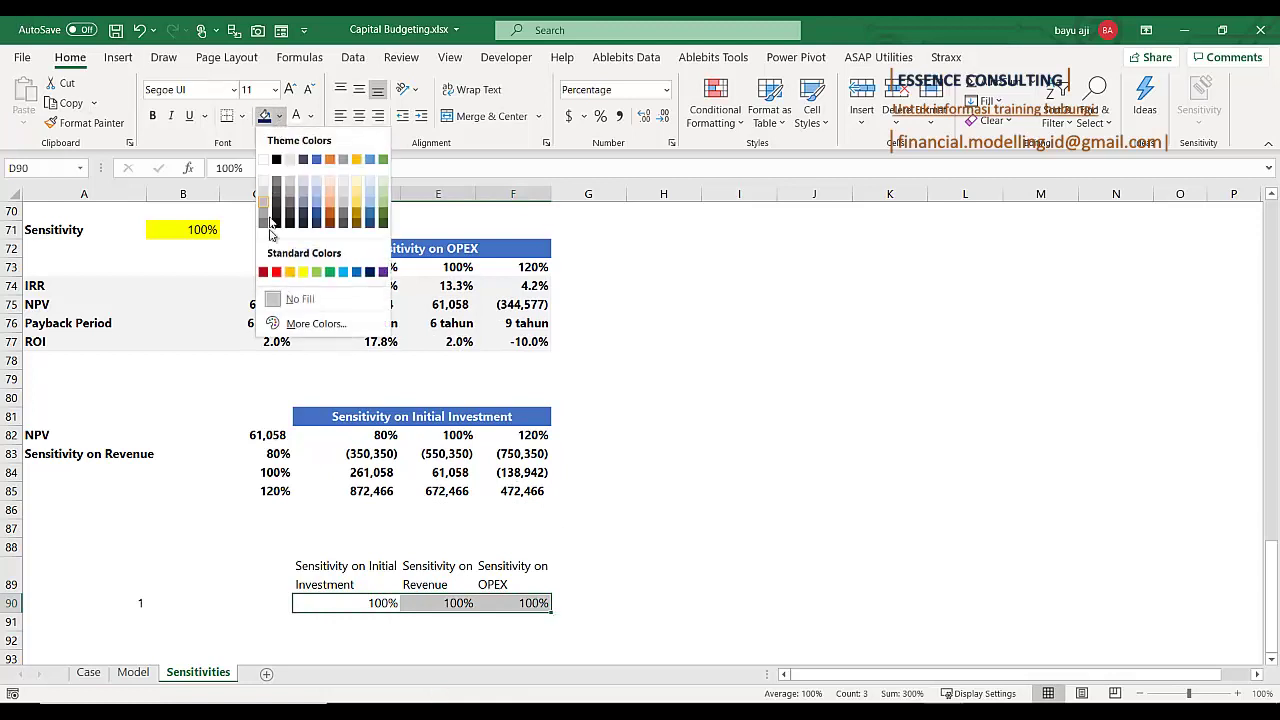
pyautogui.click(303, 272)
pyautogui.click(179, 577)
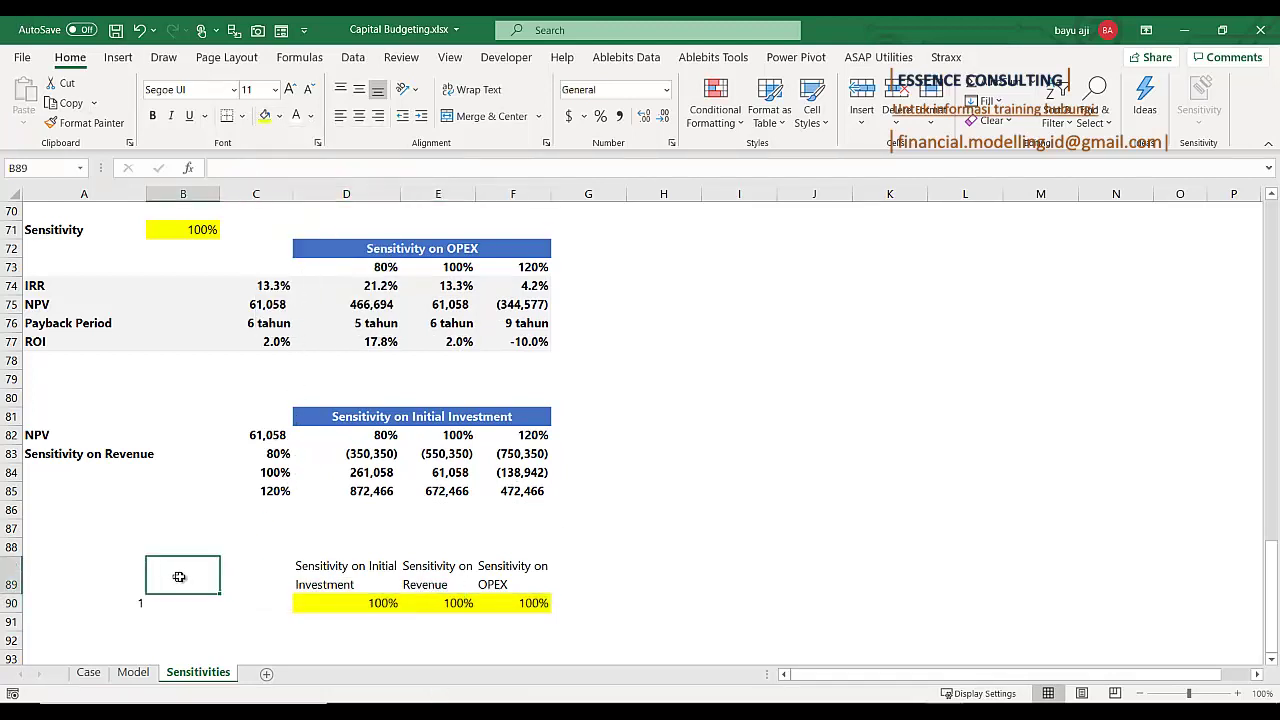
pyautogui.moveTo(310, 566); pyautogui.dragTo(560, 622)
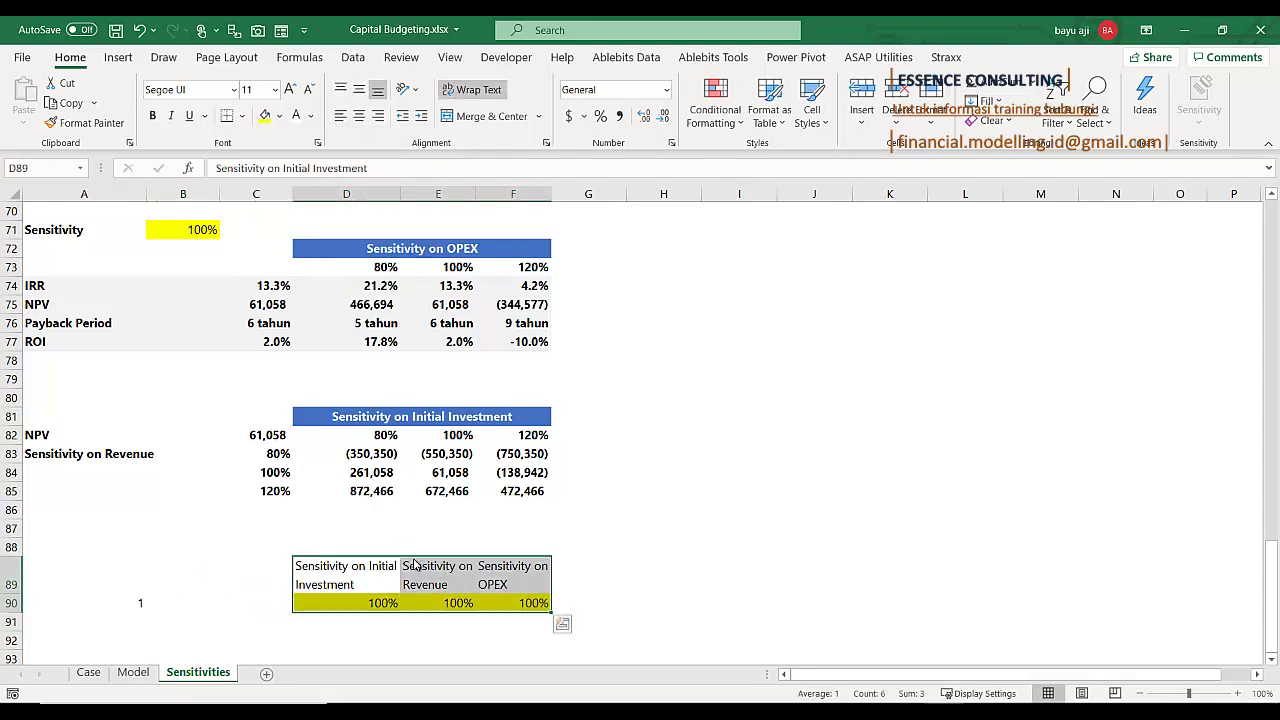
pyautogui.moveTo(415, 565); pyautogui.dragTo(569, 567)
# Enter the column labels IRR, NPV and Payback in C89, D89 and E89
pyautogui.click(221, 583)
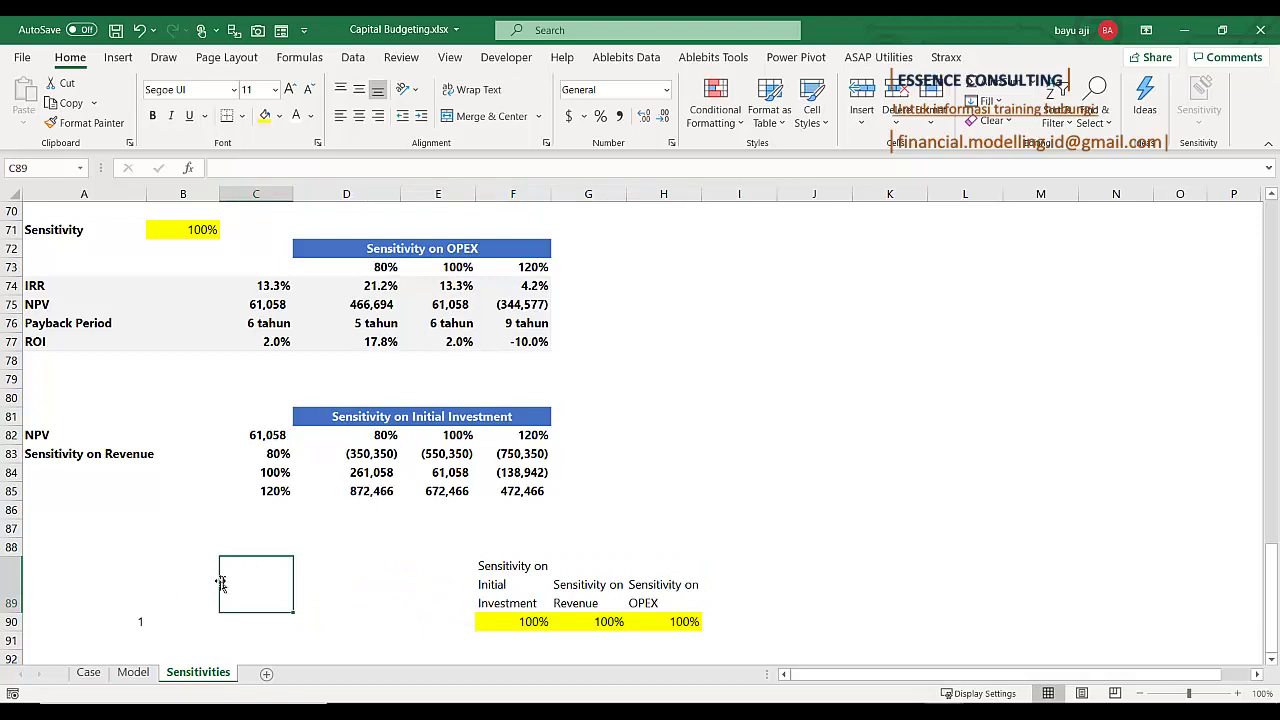
pyautogui.write('IRR')
pyautogui.press('Tab')
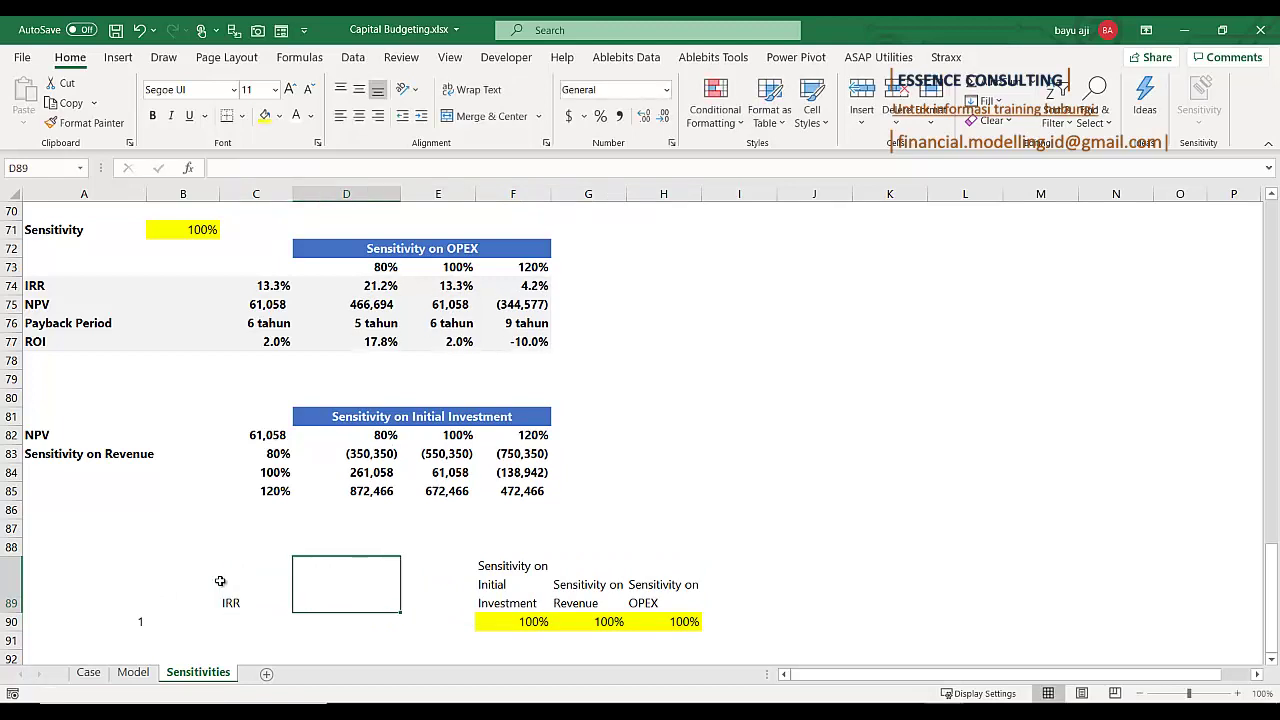
pyautogui.write('N')
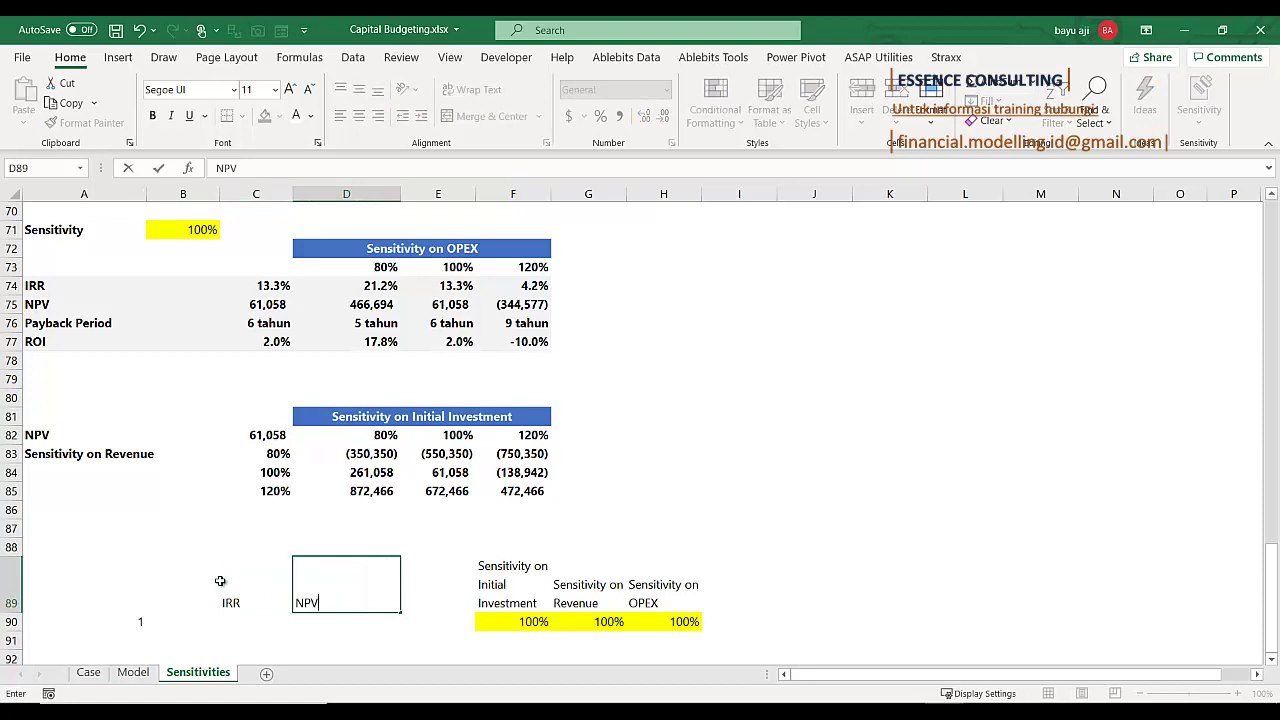
pyautogui.write('PV')
pyautogui.press('Tab')
pyautogui.write('Pa')
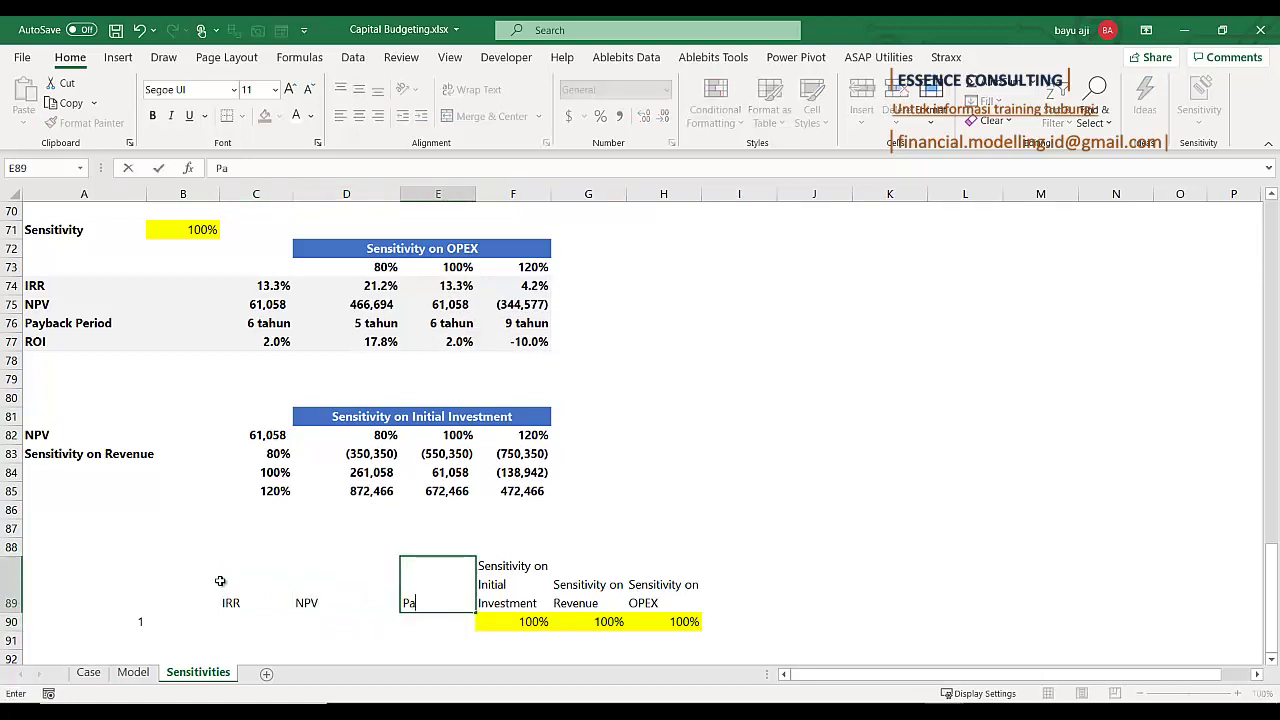
pyautogui.hotkey('ctrl', 'Return')
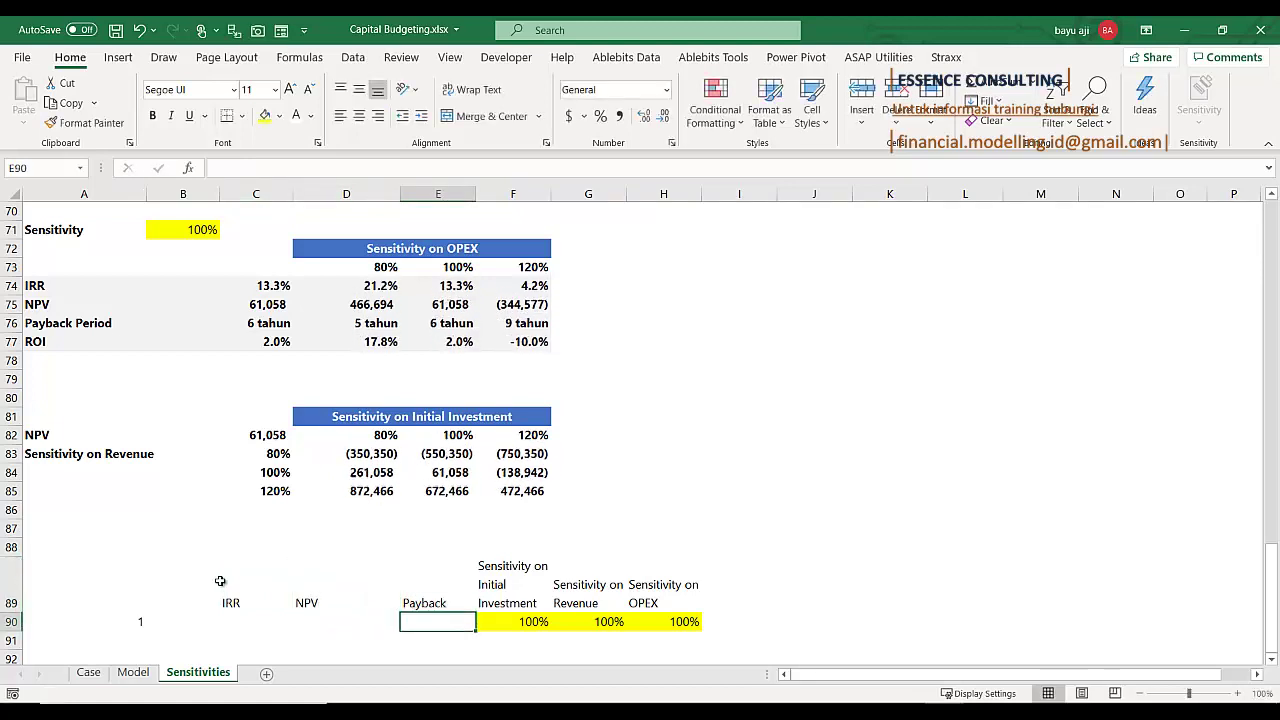
# Make the IRR, NPV and Payback labels in C89:E89 bold
pyautogui.keyDown('shift'); pyautogui.click(220, 581); pyautogui.keyUp('shift')
pyautogui.hotkey('ctrl', 'b')
pyautogui.hotkey('ctrl', 'q')
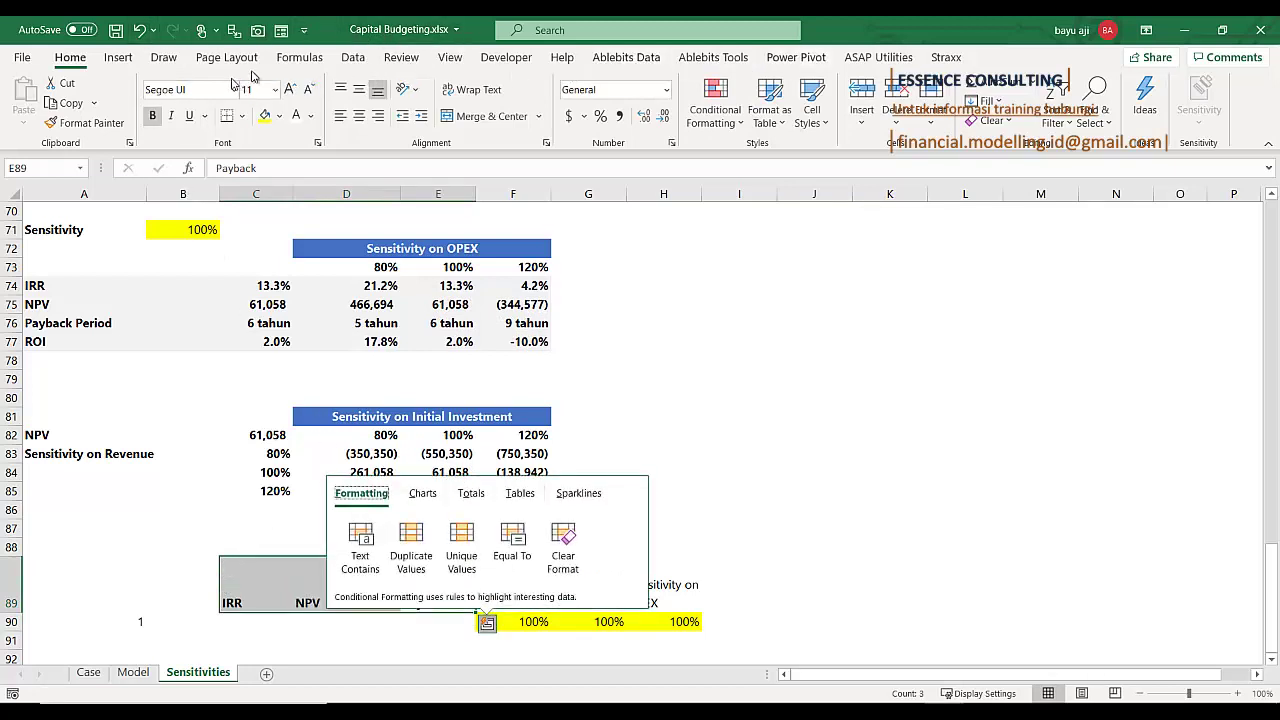
# Wrap the text of the labels in C89:E89 and centre them horizontally and vertically
pyautogui.rightClick(267, 578)
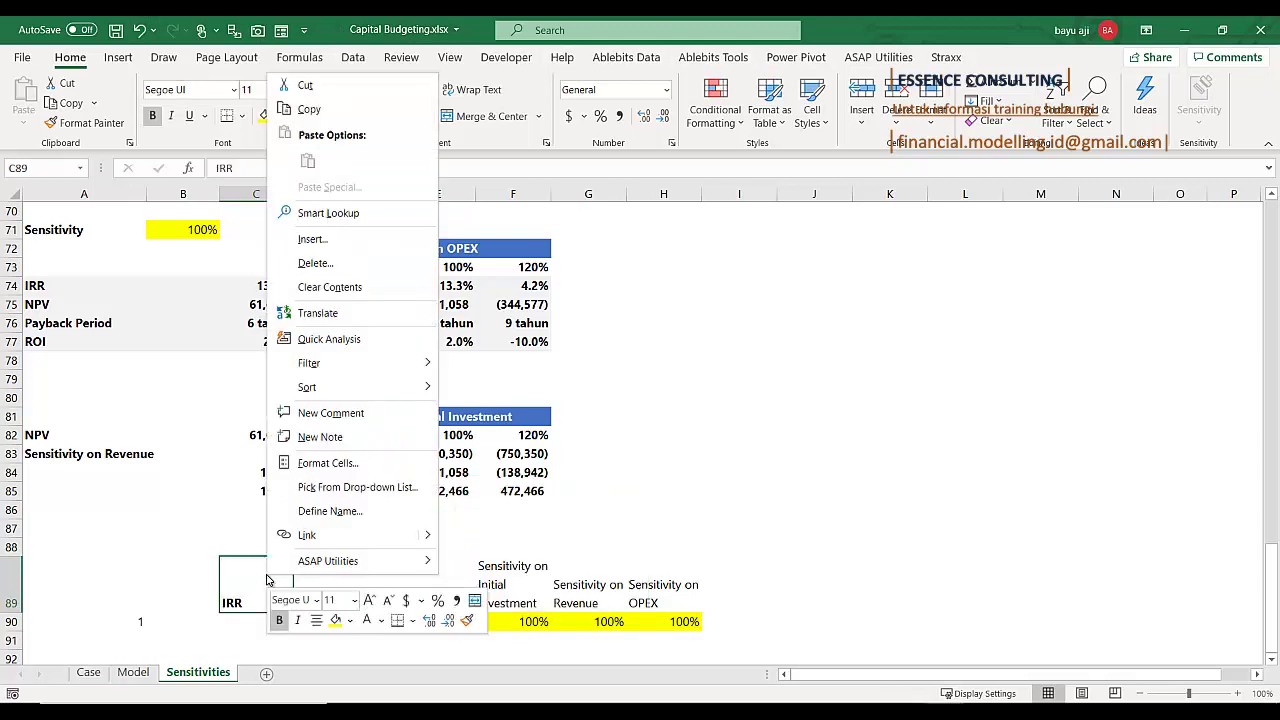
pyautogui.click(258, 578)
pyautogui.moveTo(262, 577); pyautogui.dragTo(443, 586)
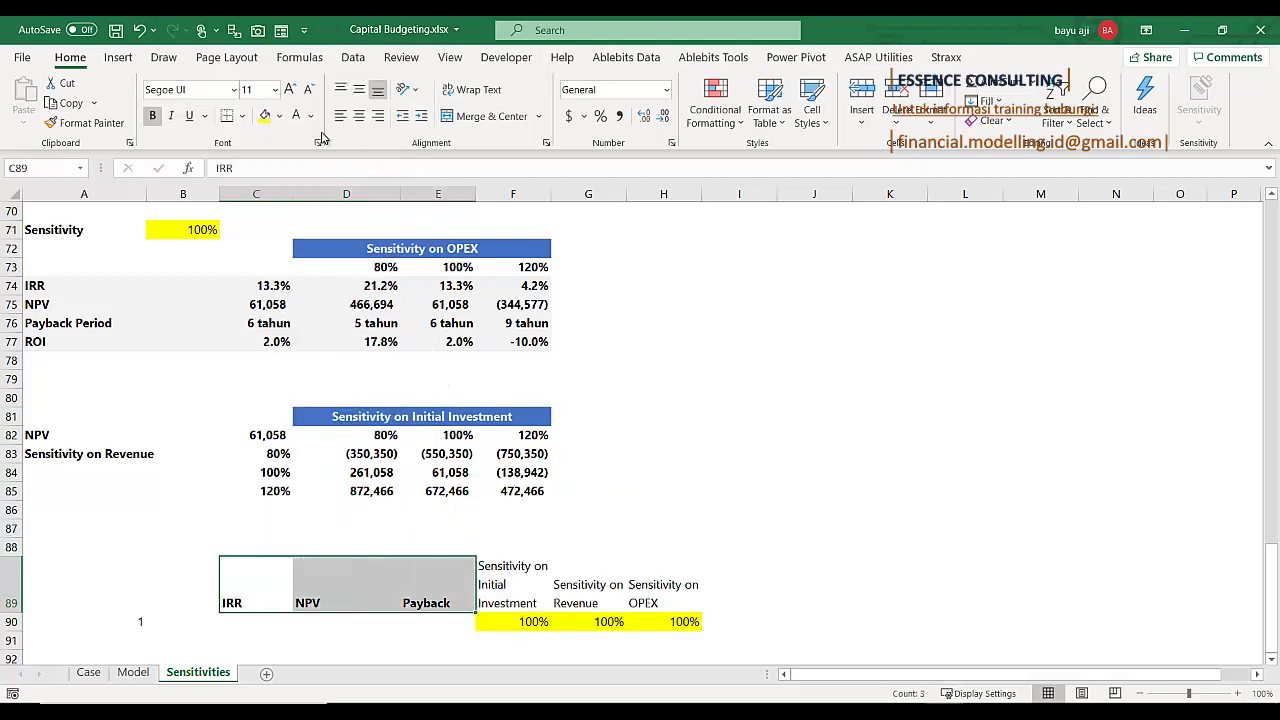
pyautogui.click(451, 58)
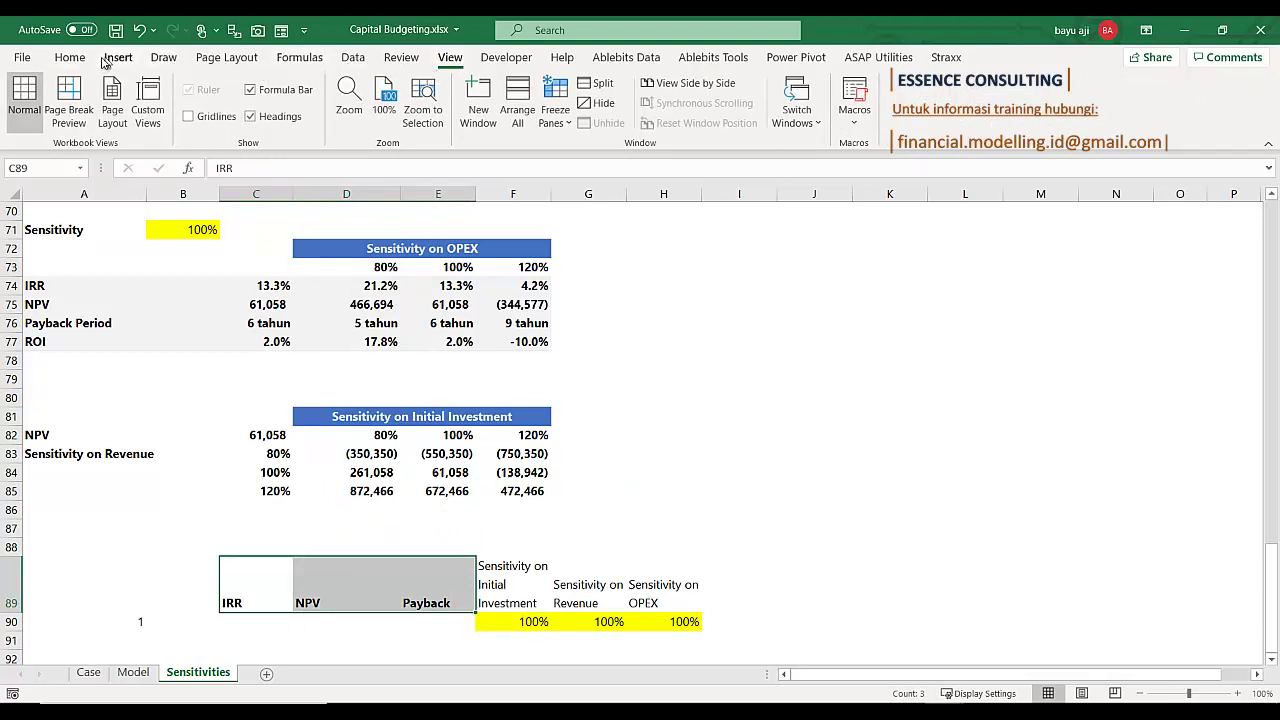
pyautogui.click(70, 58)
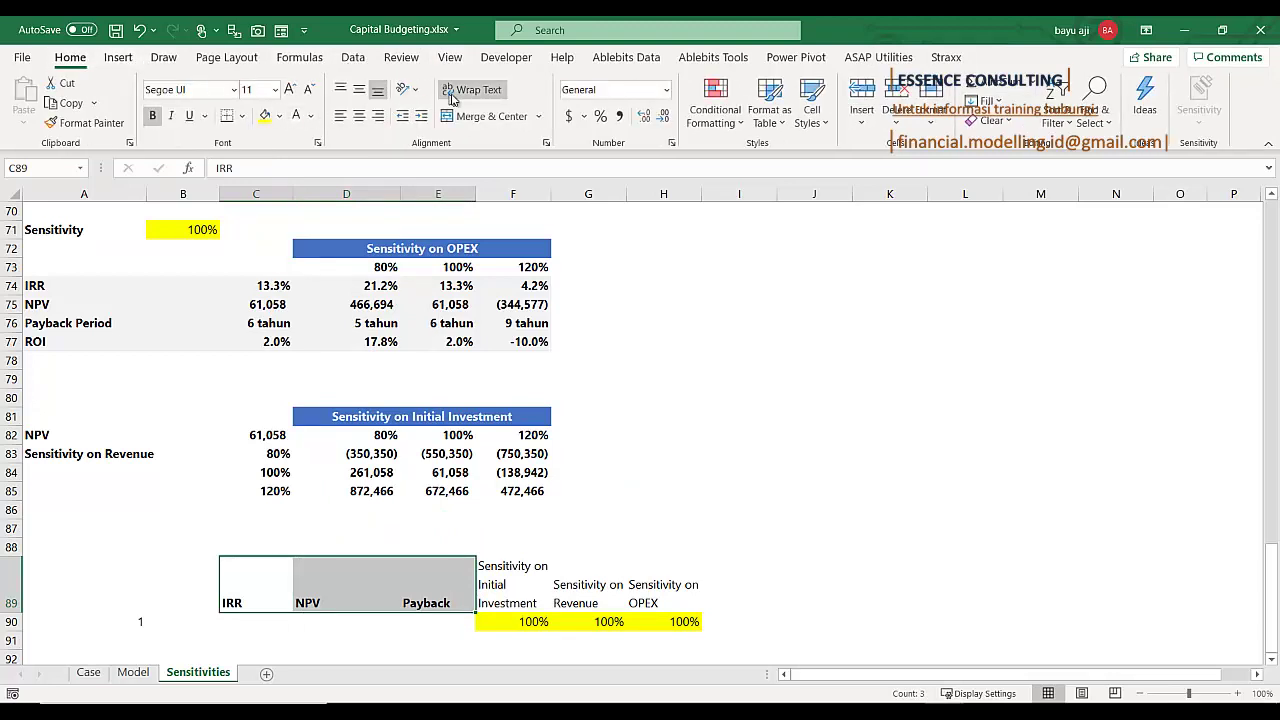
pyautogui.click(359, 116)
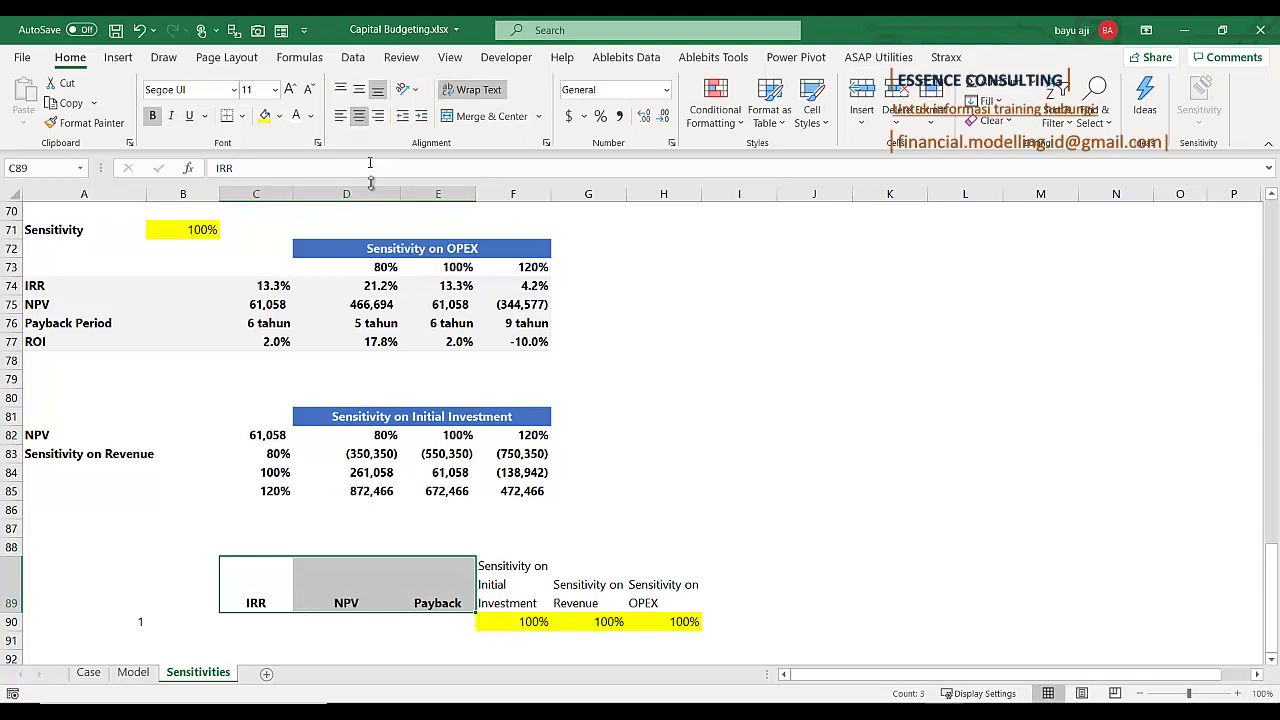
pyautogui.click(345, 585)
# Link C90 under the IRR label to the base IRR in C74 of the OPEX sensitivity table
pyautogui.scroll(-2, 330, 587)
pyautogui.click(273, 511)
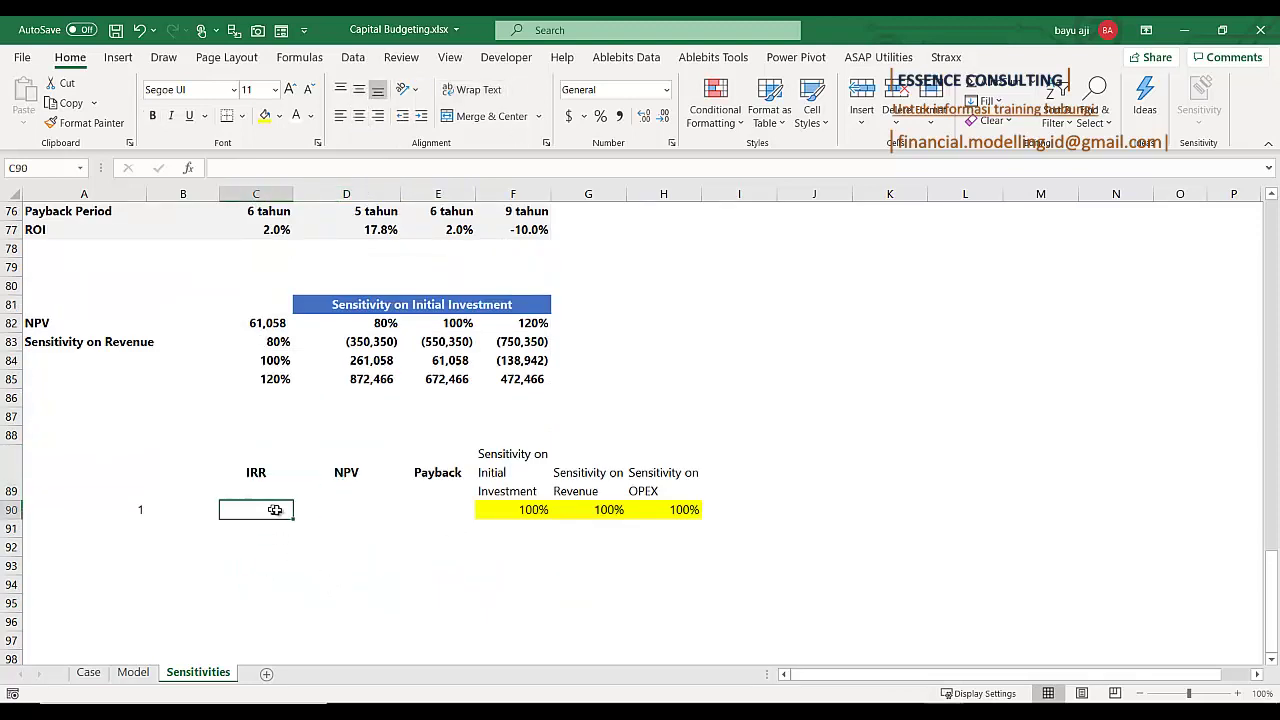
pyautogui.scroll(3, 277, 508)
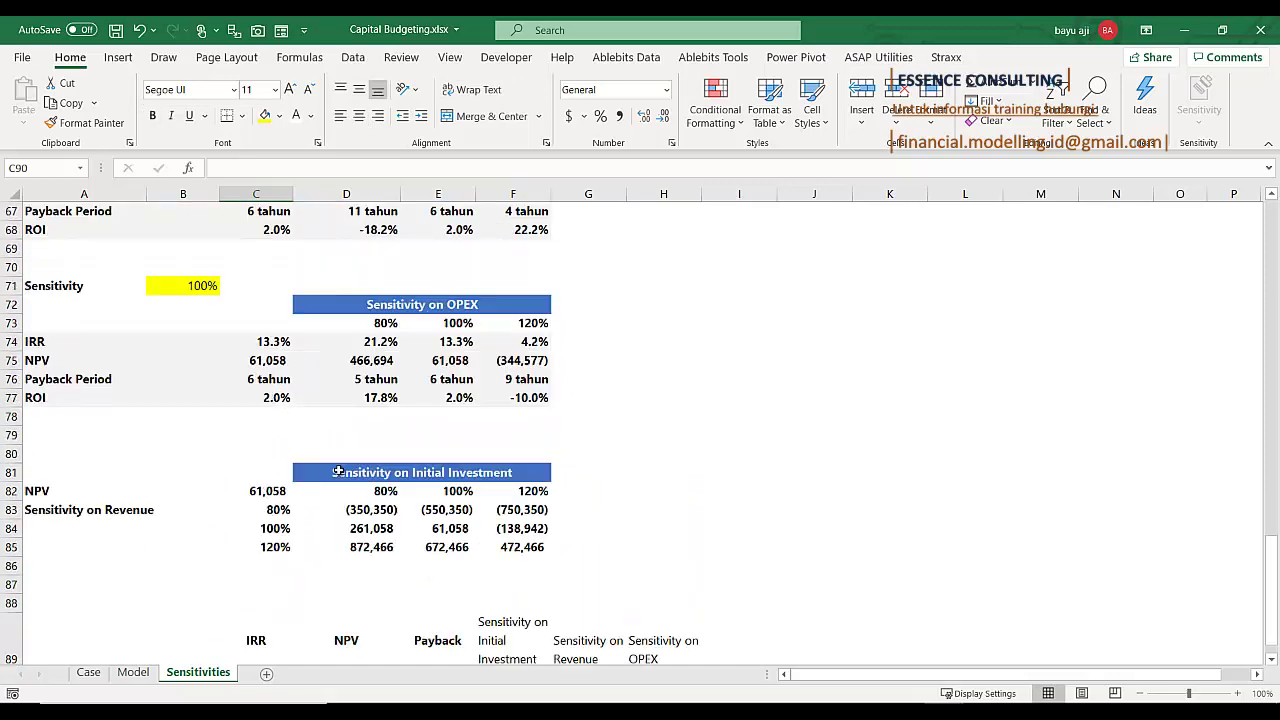
pyautogui.scroll(-2, 342, 466)
pyautogui.scroll(4, 342, 466)
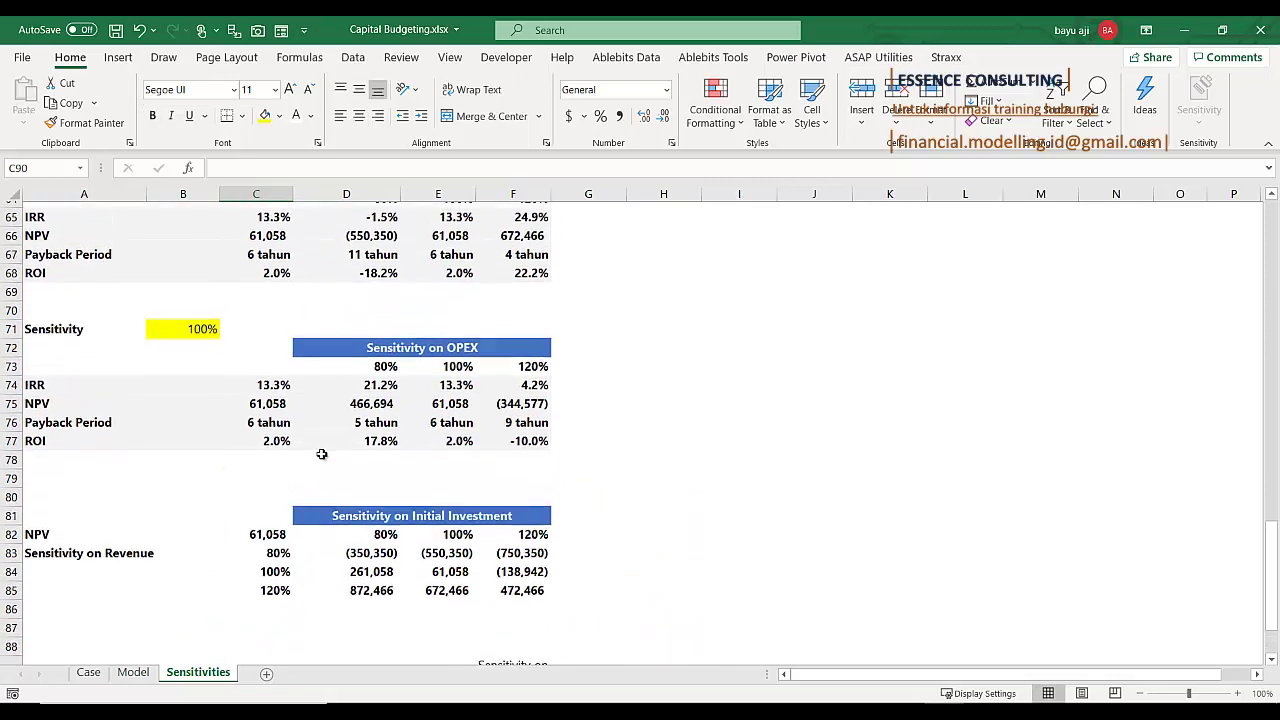
pyautogui.scroll(1, 204, 240)
pyautogui.scroll(1, 197, 234)
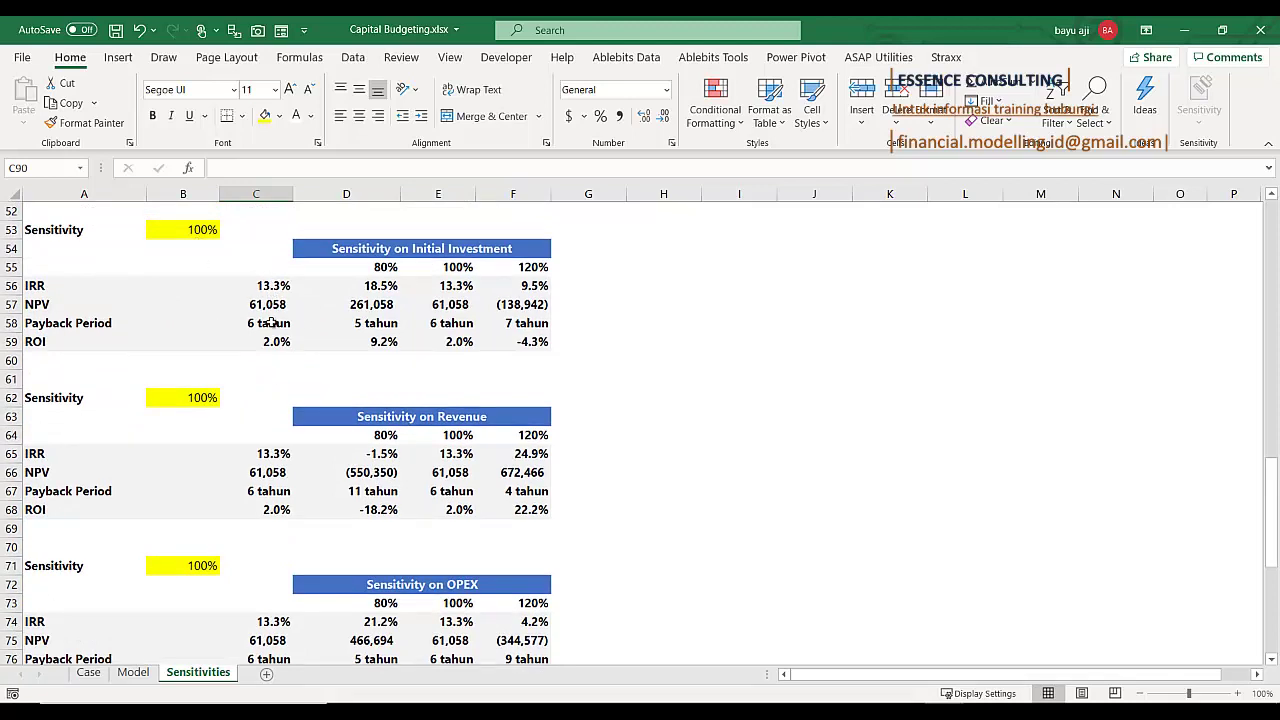
pyautogui.scroll(-8, 335, 400)
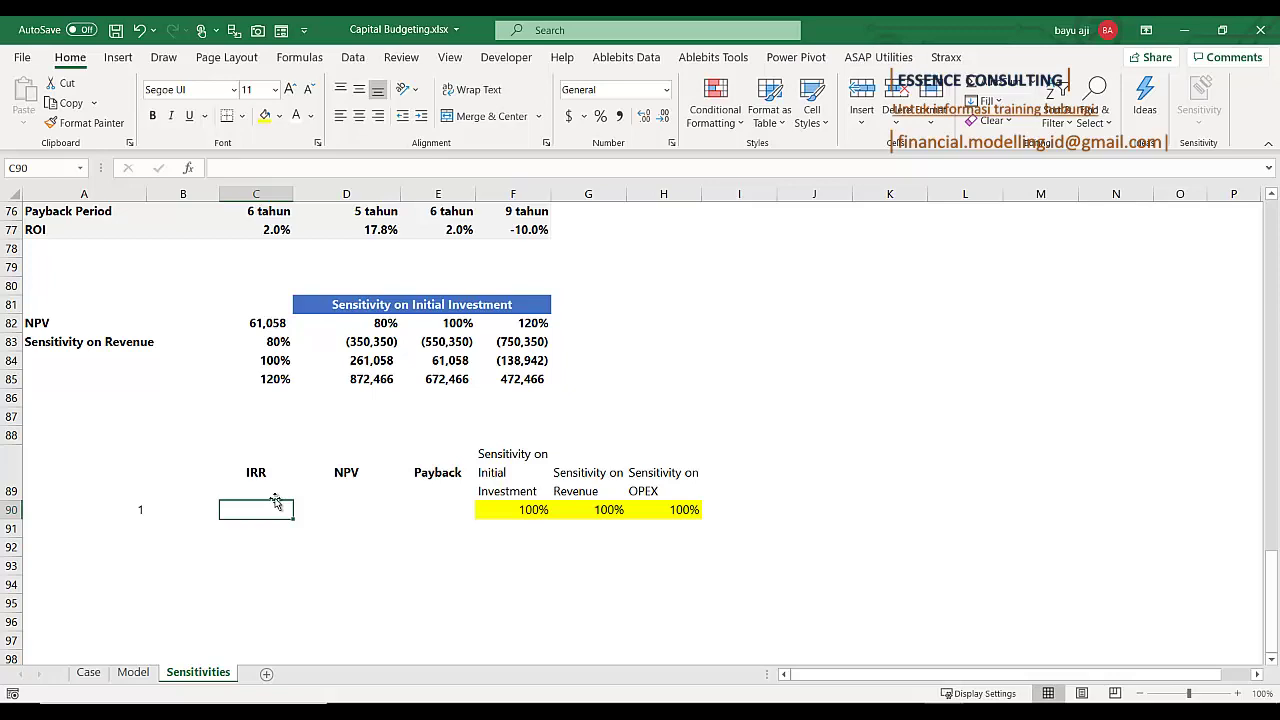
pyautogui.scroll(2, 275, 502)
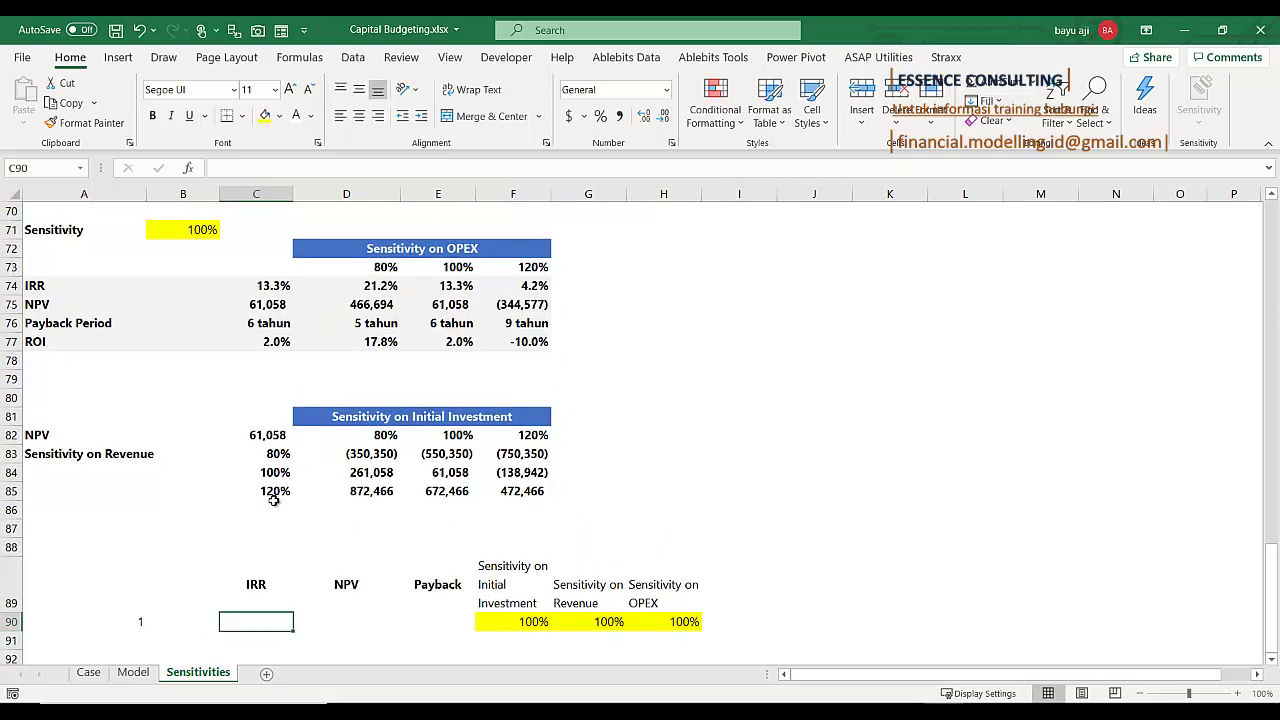
pyautogui.scroll(-1, 273, 501)
pyautogui.write('=')
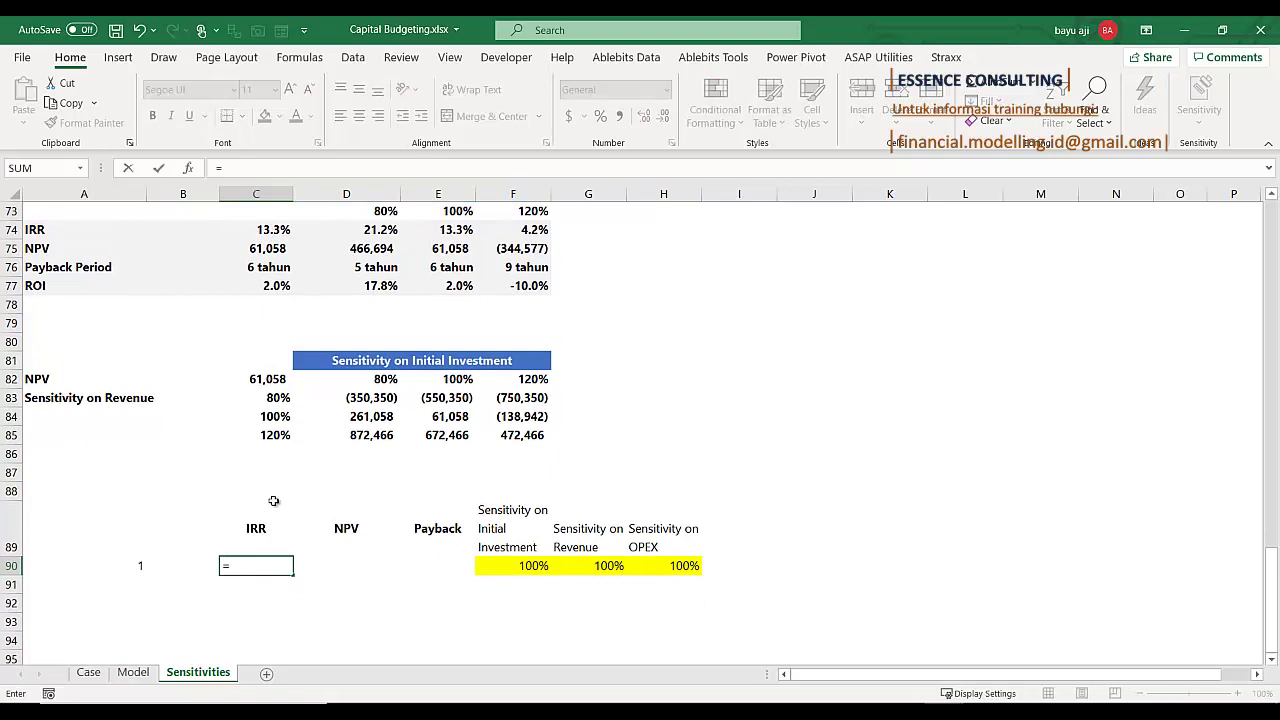
pyautogui.scroll(2, 273, 500)
pyautogui.click(273, 342)
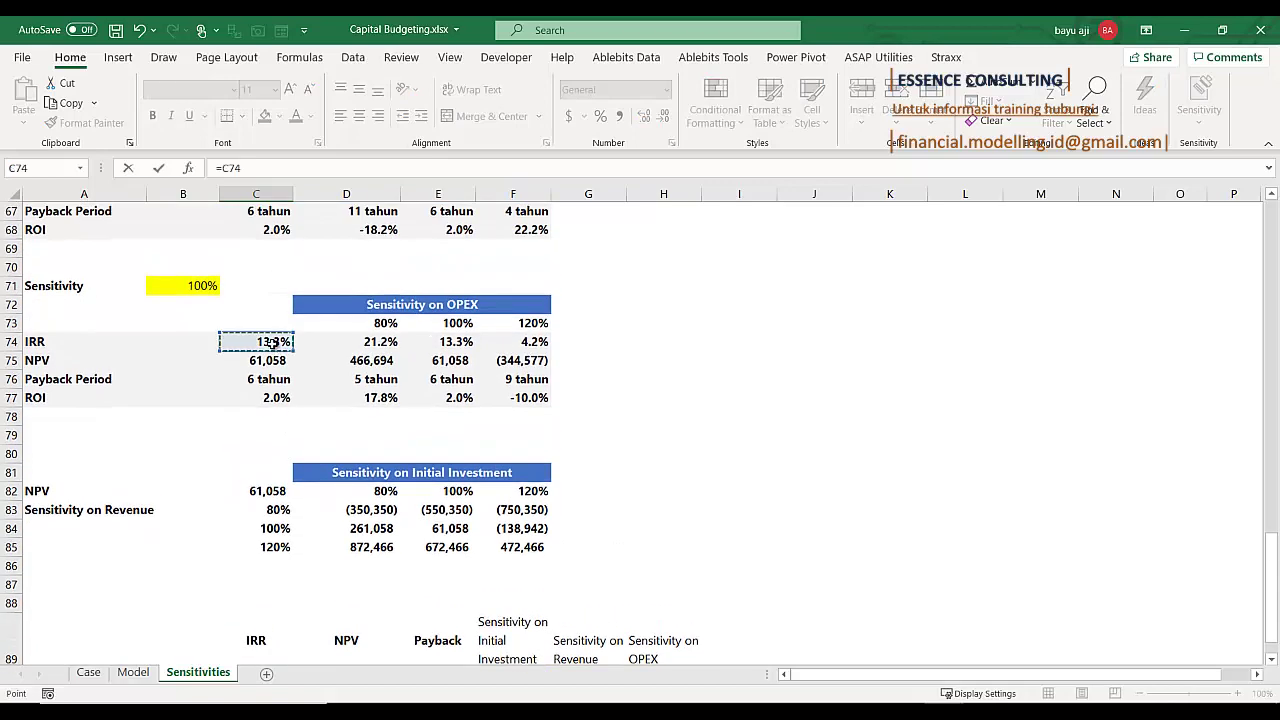
pyautogui.press('Tab')
# Link D90 under the NPV label to the base NPV in C75
pyautogui.write('=')
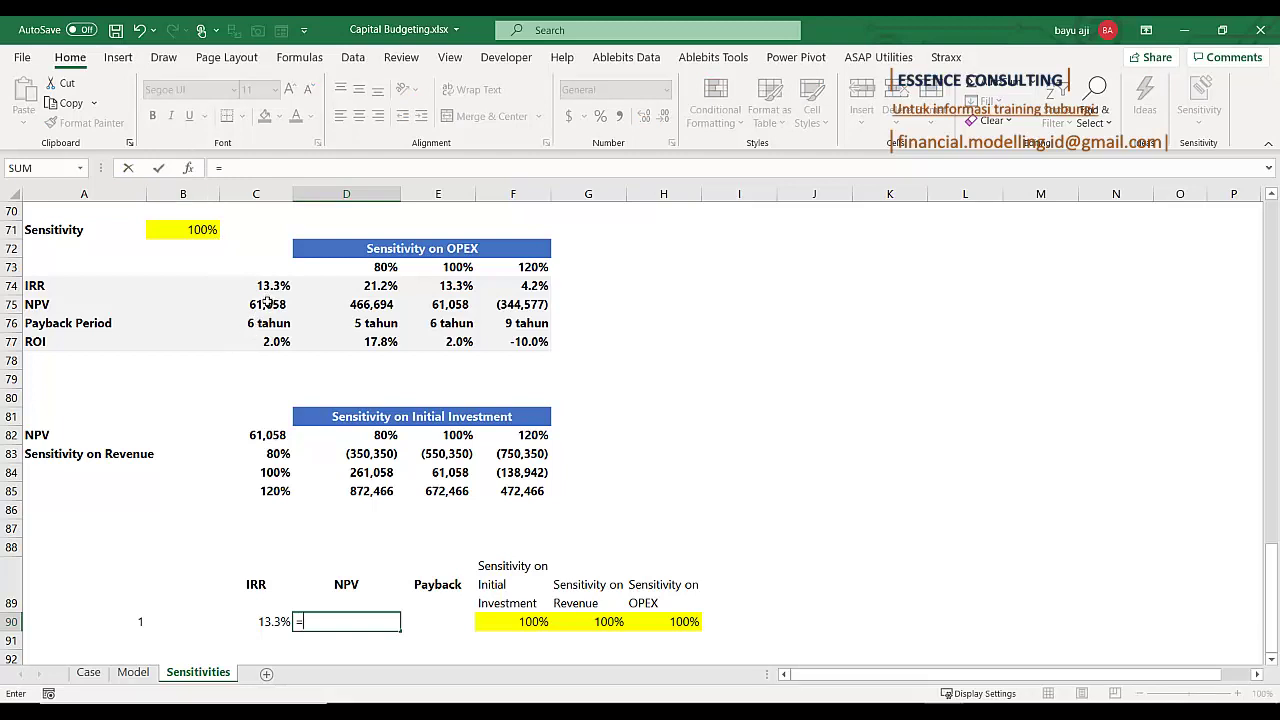
pyautogui.click(267, 302)
pyautogui.press('Return')
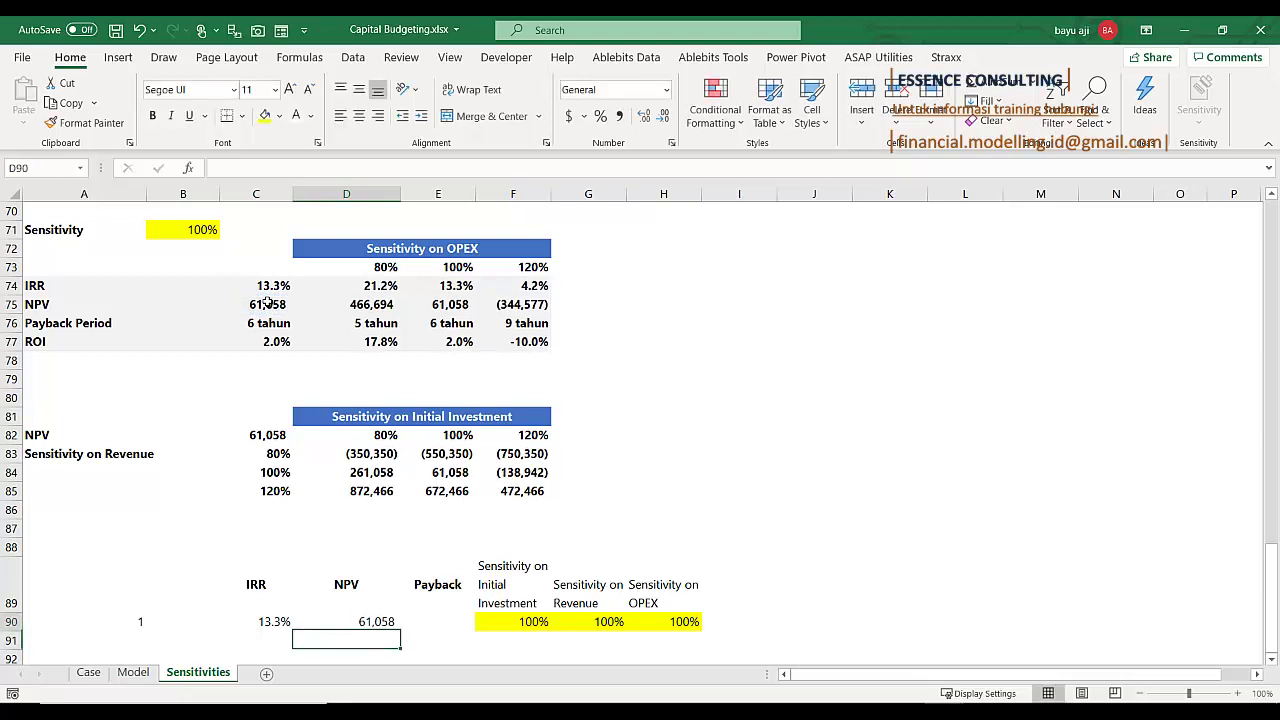
# Link E90 under the Payback label to the base payback period in C76
pyautogui.press('Up')
pyautogui.press('Right')
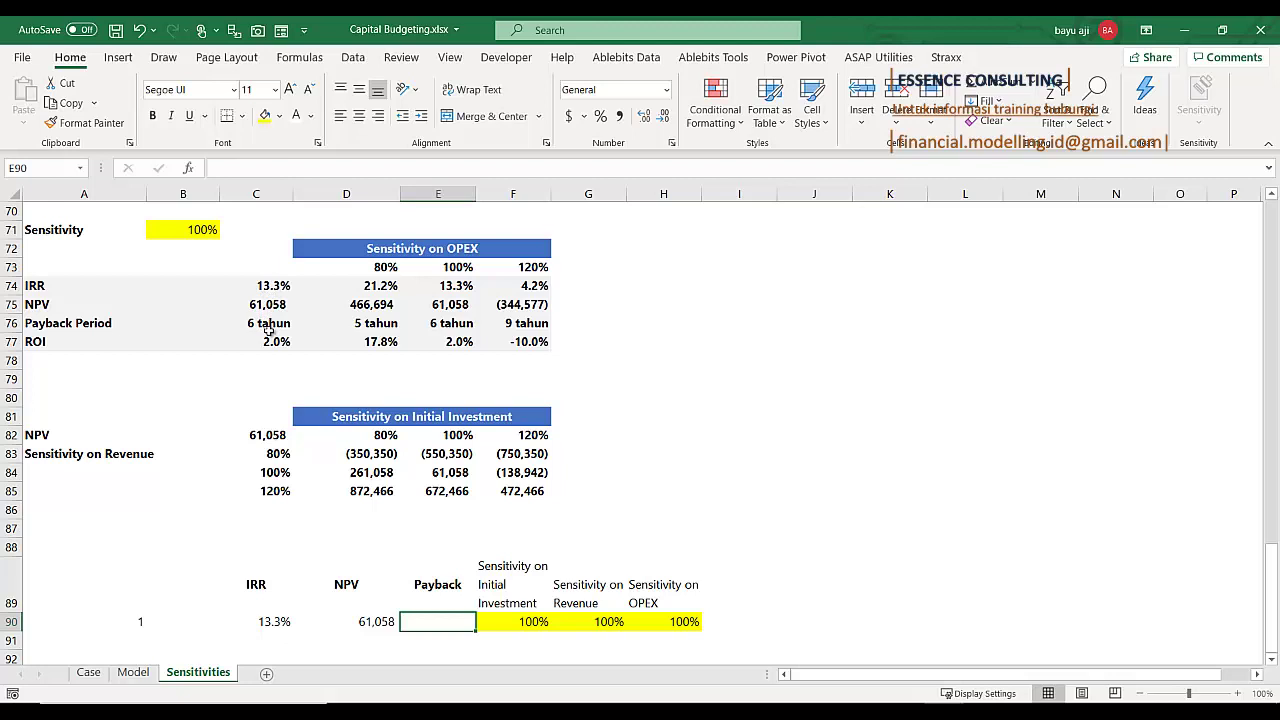
pyautogui.write('=')
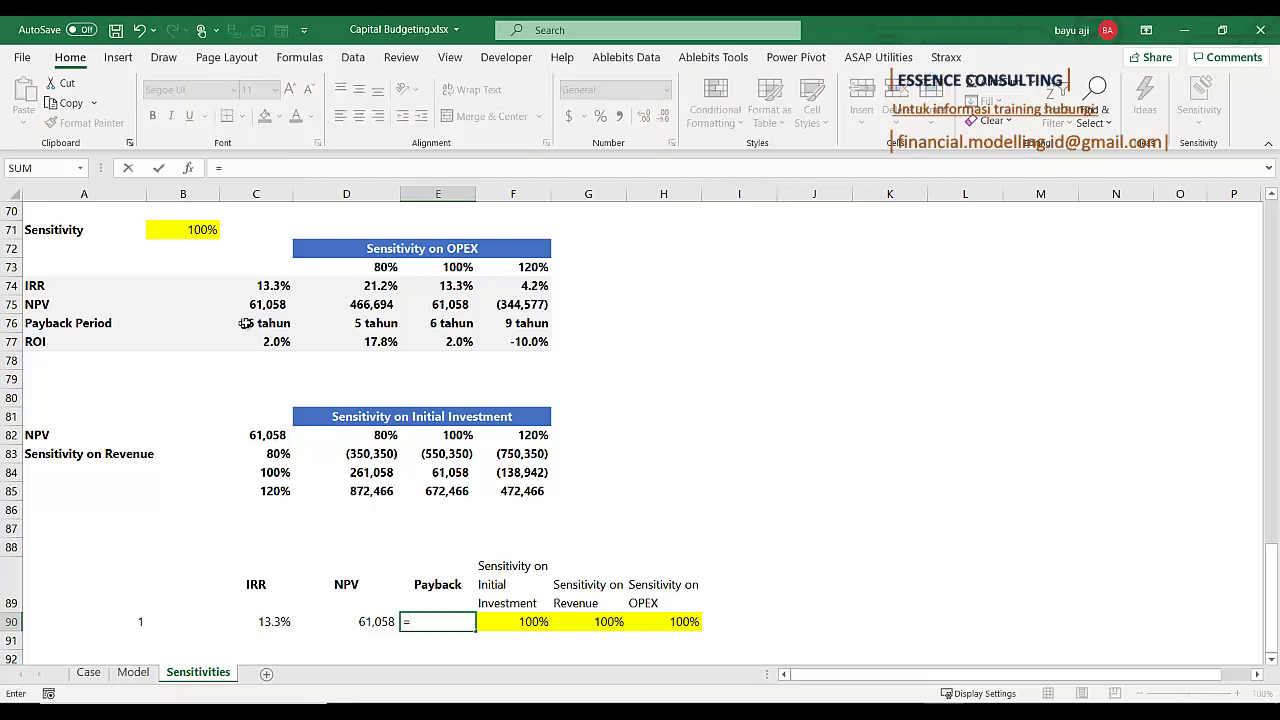
pyautogui.click(245, 322)
pyautogui.press('Return')
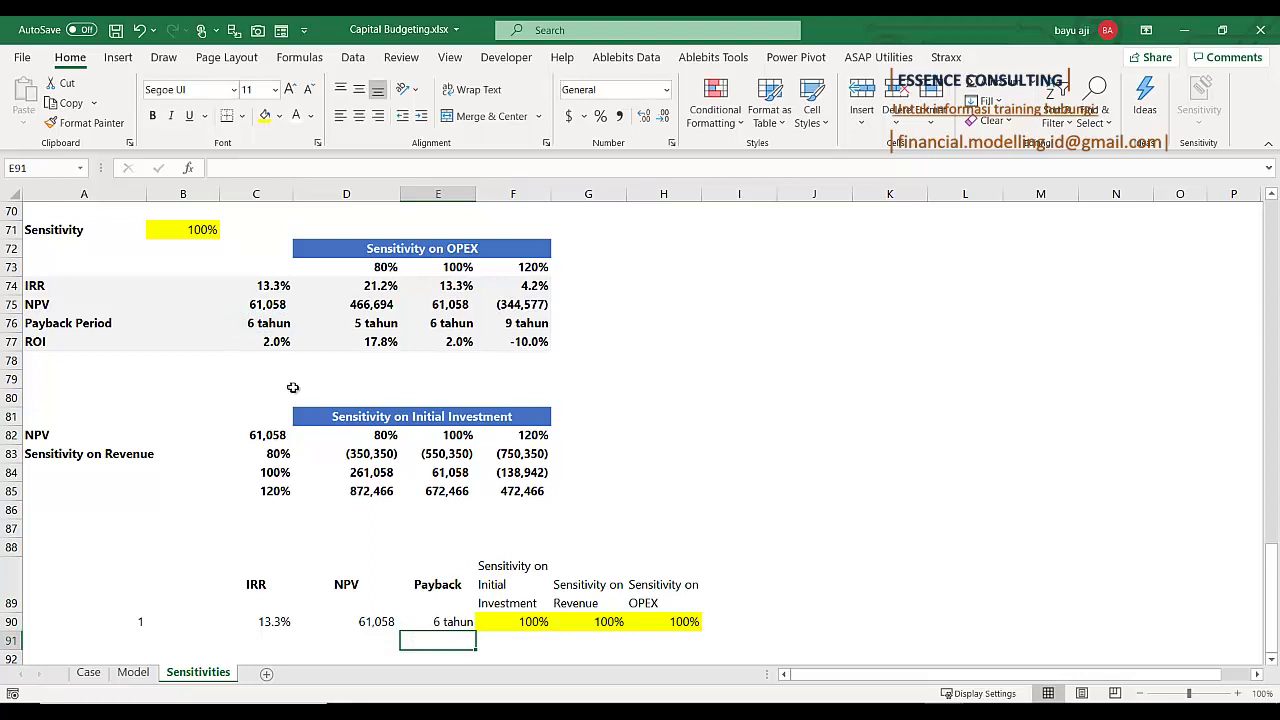
# Move the yellow 100% cells F90:H90 down one row to F91:H91
pyautogui.moveTo(495, 625); pyautogui.dragTo(692, 628)
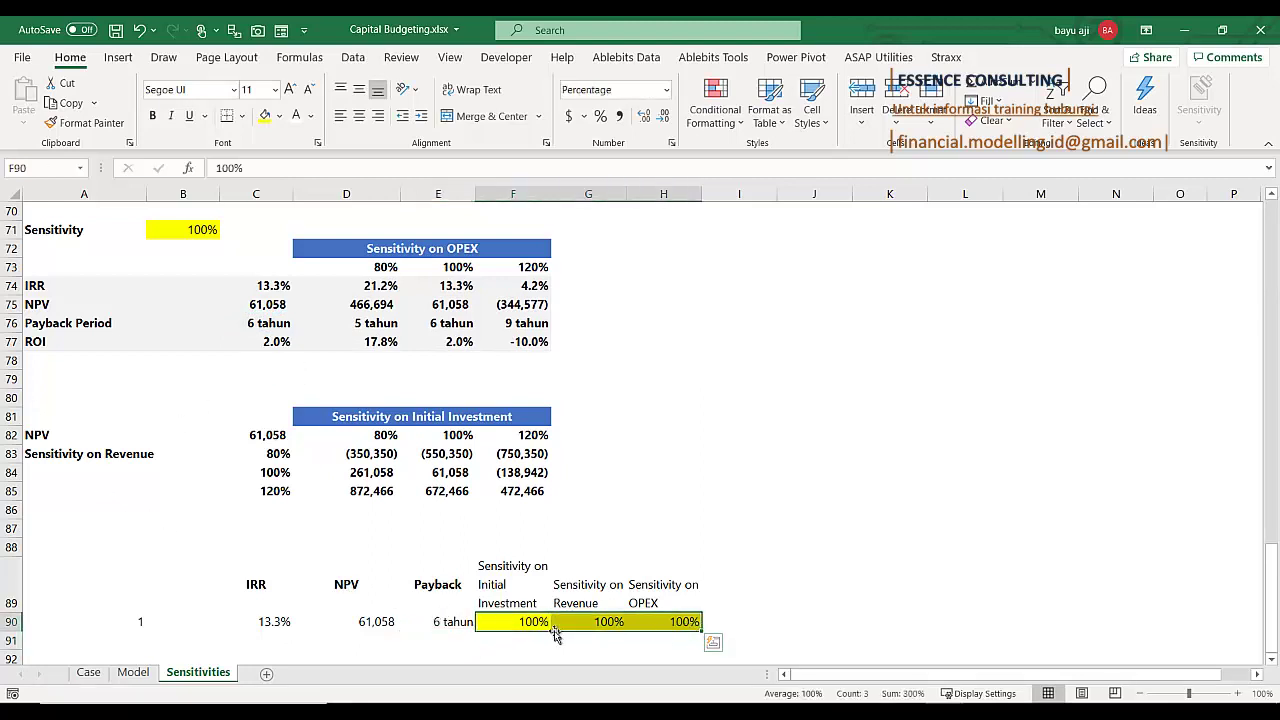
pyautogui.moveTo(556, 632); pyautogui.dragTo(556, 643)
pyautogui.scroll(-1, 190, 638)
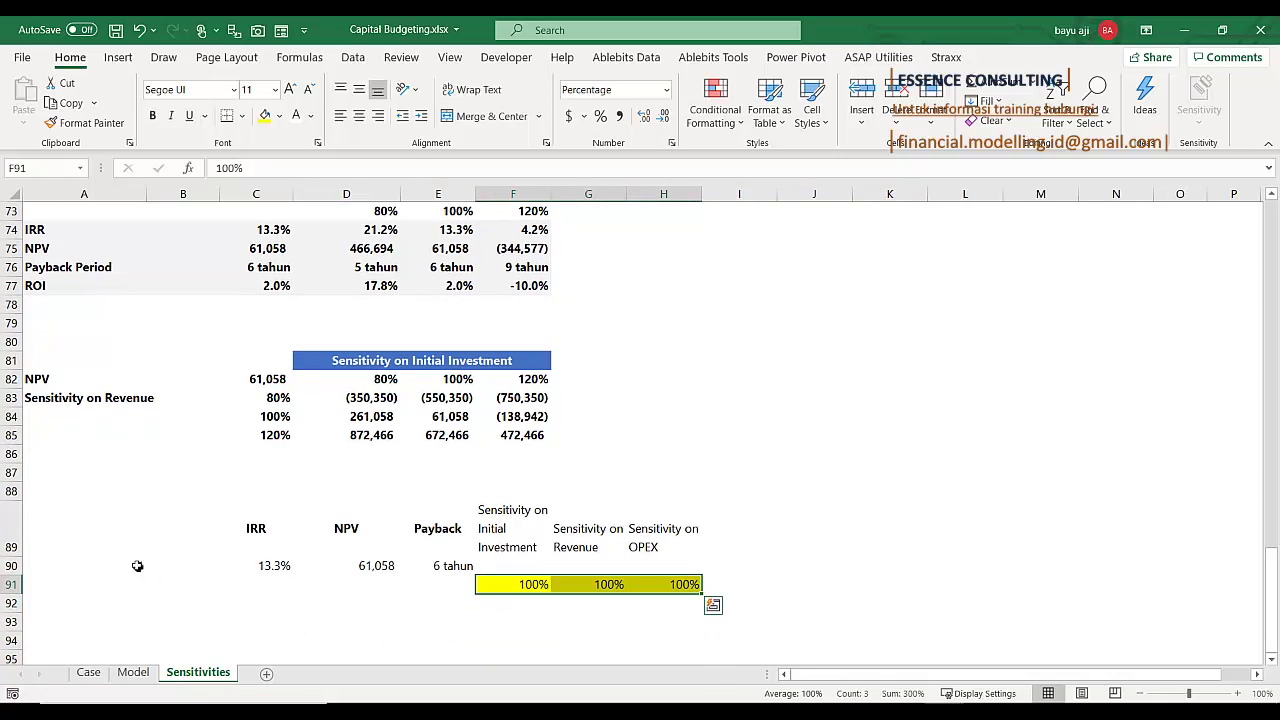
# Move the scenario number 1 from A90 to B91, beside the first row of yellow percentages
pyautogui.click(122, 550)
pyautogui.click(130, 566)
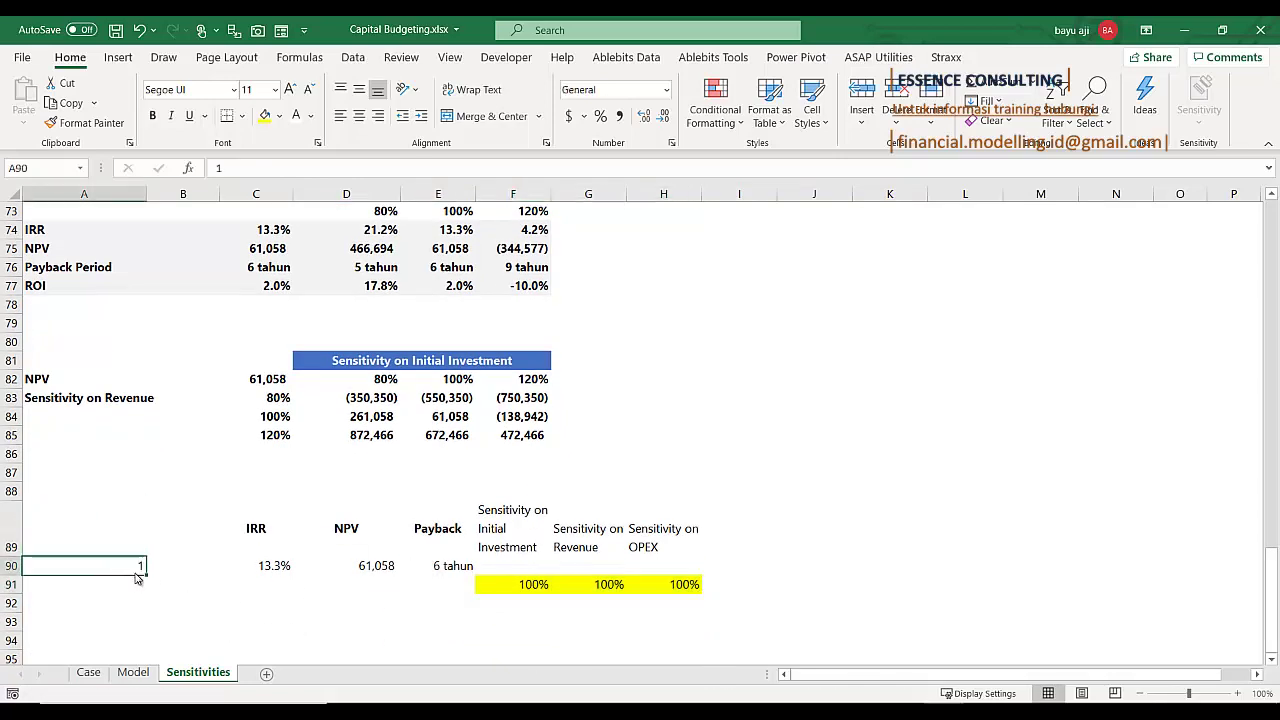
pyautogui.moveTo(132, 574); pyautogui.dragTo(431, 582)
pyautogui.click(209, 571)
pyautogui.click(131, 587)
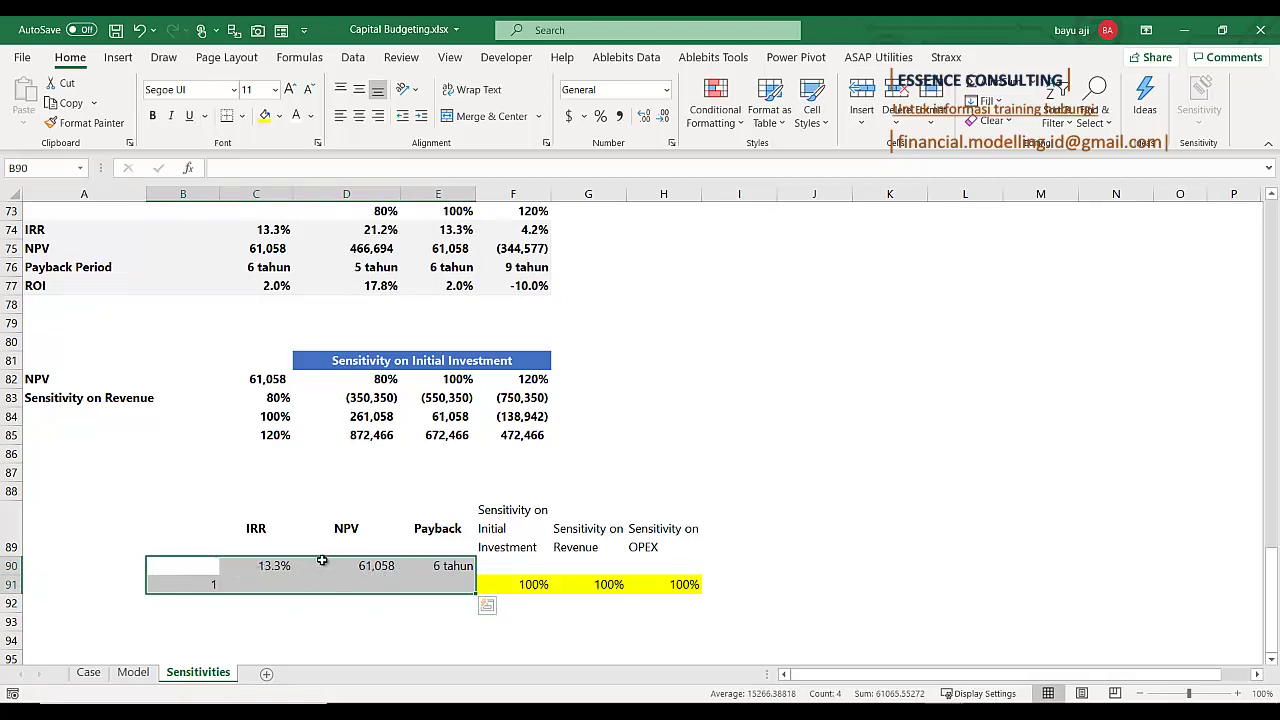
# Fill the scenario numbers as a series from 1 in B91 to 10 in B100
pyautogui.scroll(-1, 318, 570)
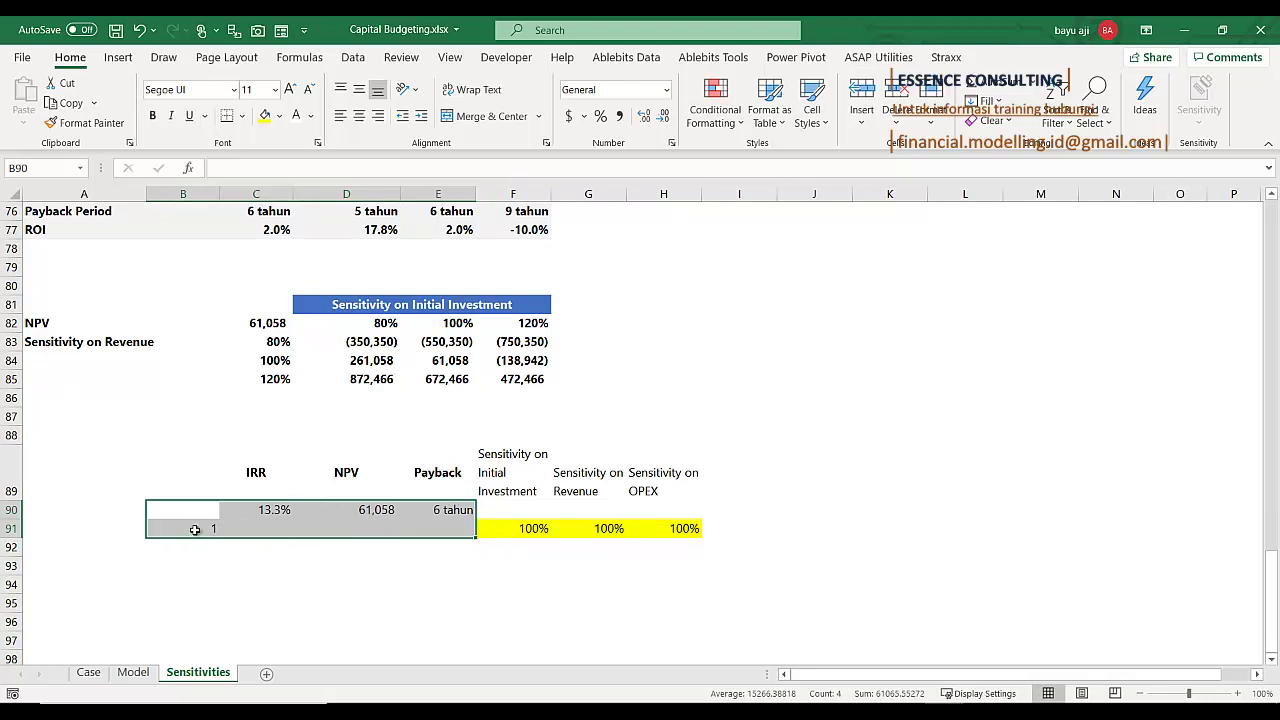
pyautogui.click(197, 530)
pyautogui.moveTo(221, 539); pyautogui.dragTo(221, 630)
pyautogui.click(228, 640)
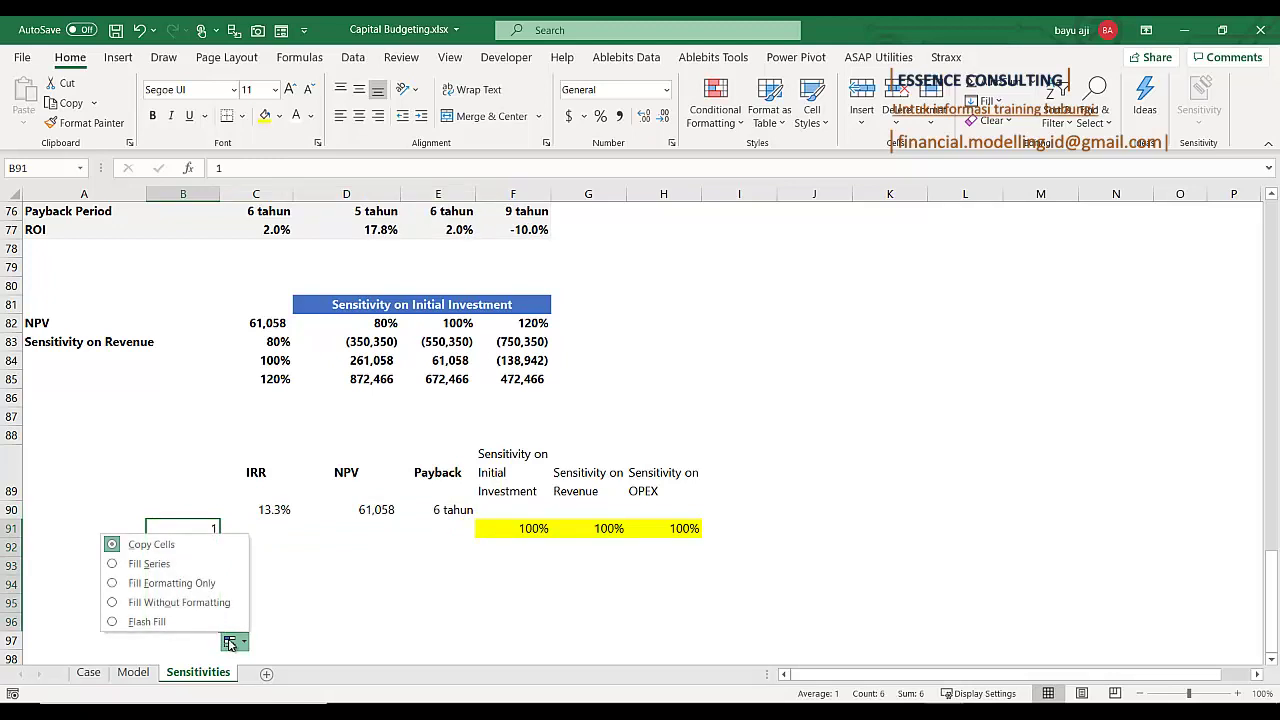
pyautogui.click(188, 566)
pyautogui.scroll(-1, 240, 600)
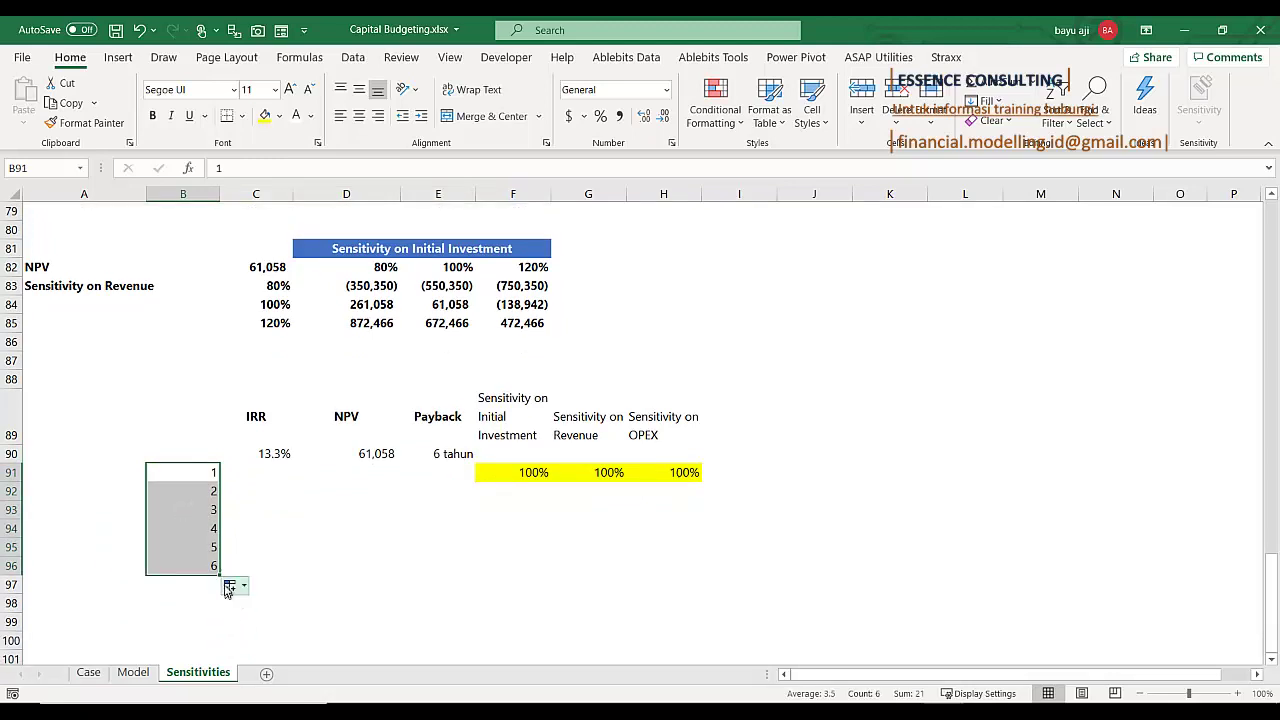
pyautogui.moveTo(221, 585); pyautogui.dragTo(223, 645)
# Copy the yellow 100% cells F91:H91 down through row 100 for all ten scenarios
pyautogui.scroll(-1, 289, 575)
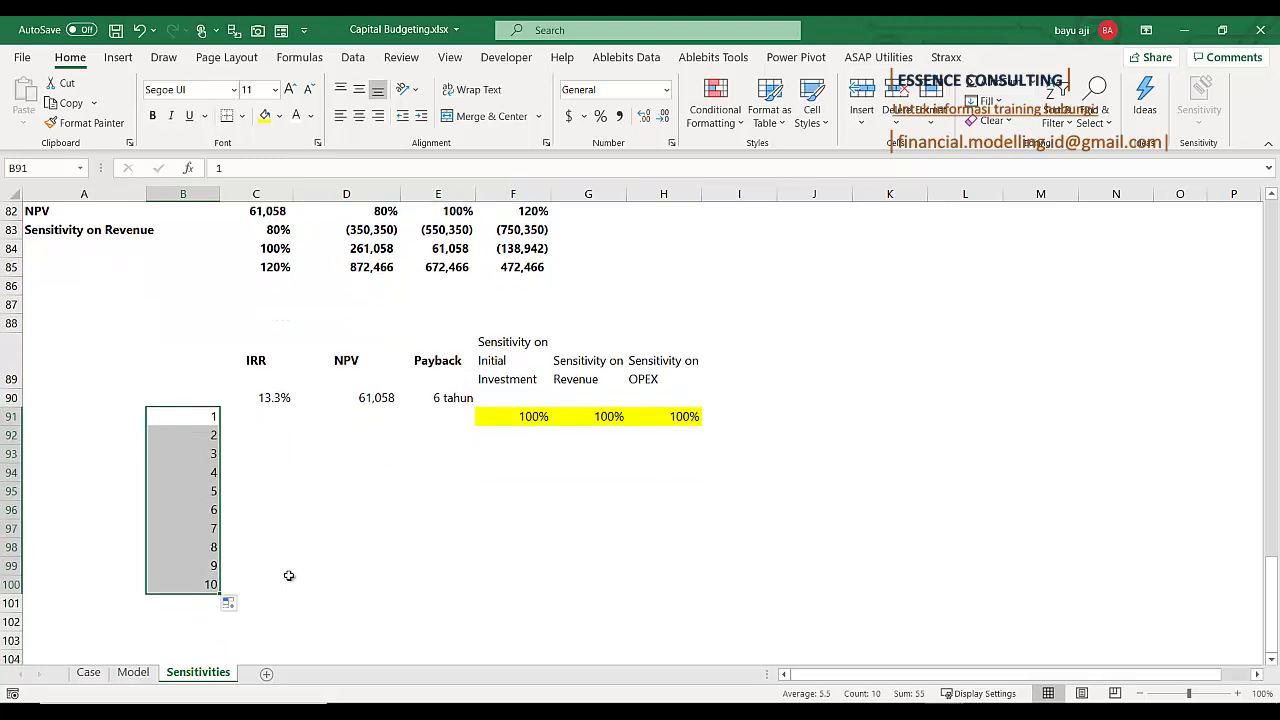
pyautogui.click(305, 447)
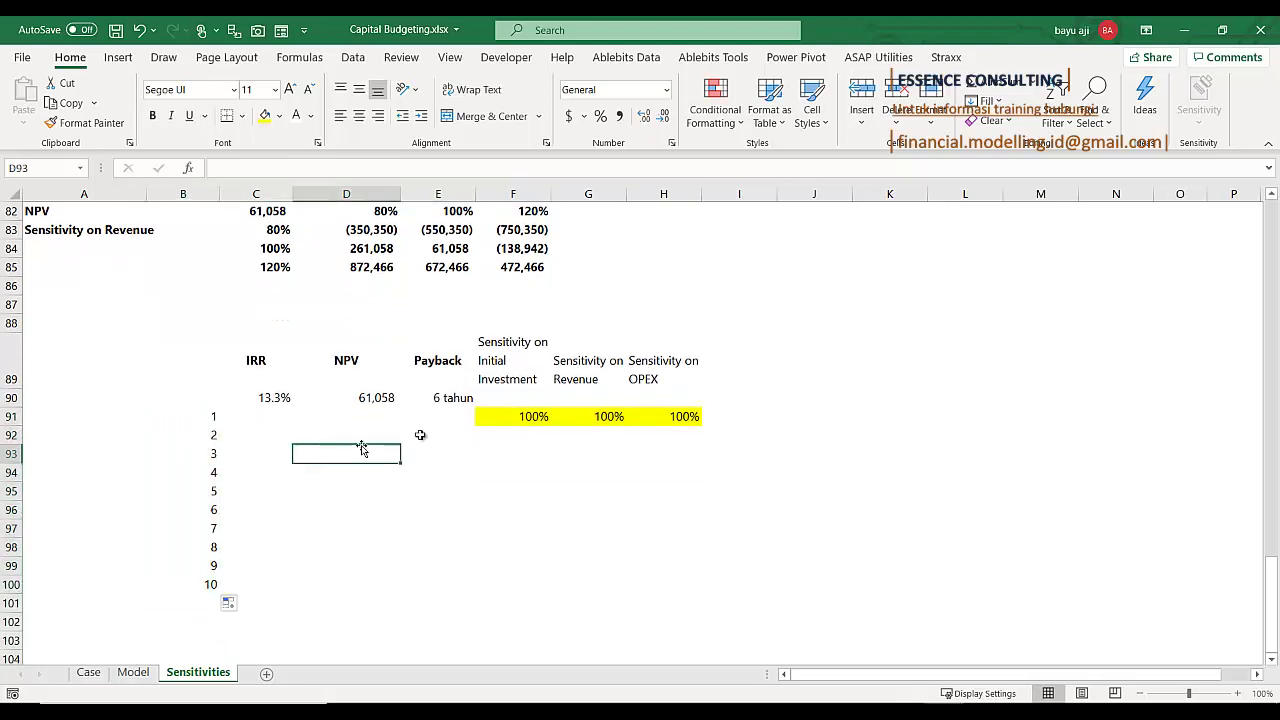
pyautogui.moveTo(537, 417); pyautogui.dragTo(657, 594)
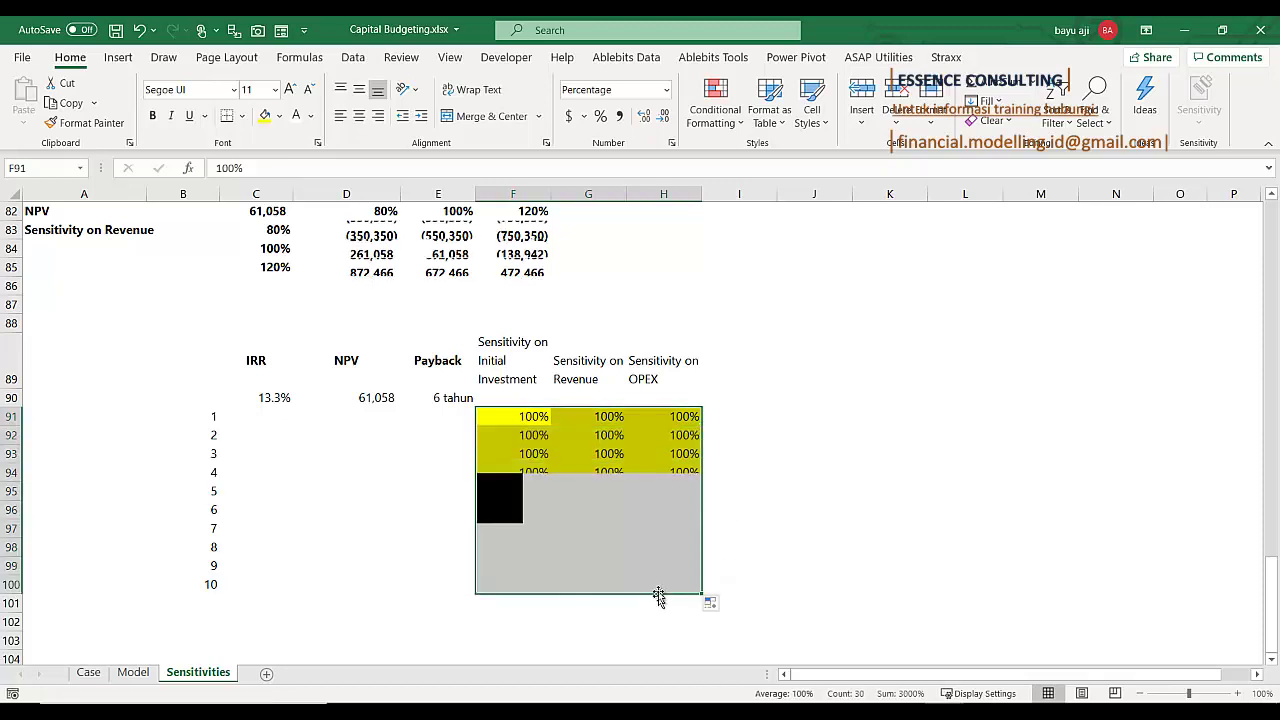
# Set scenario 2's Revenue and OPEX sensitivities in G92 and H92 to 80%
pyautogui.click(592, 433)
pyautogui.write('8')
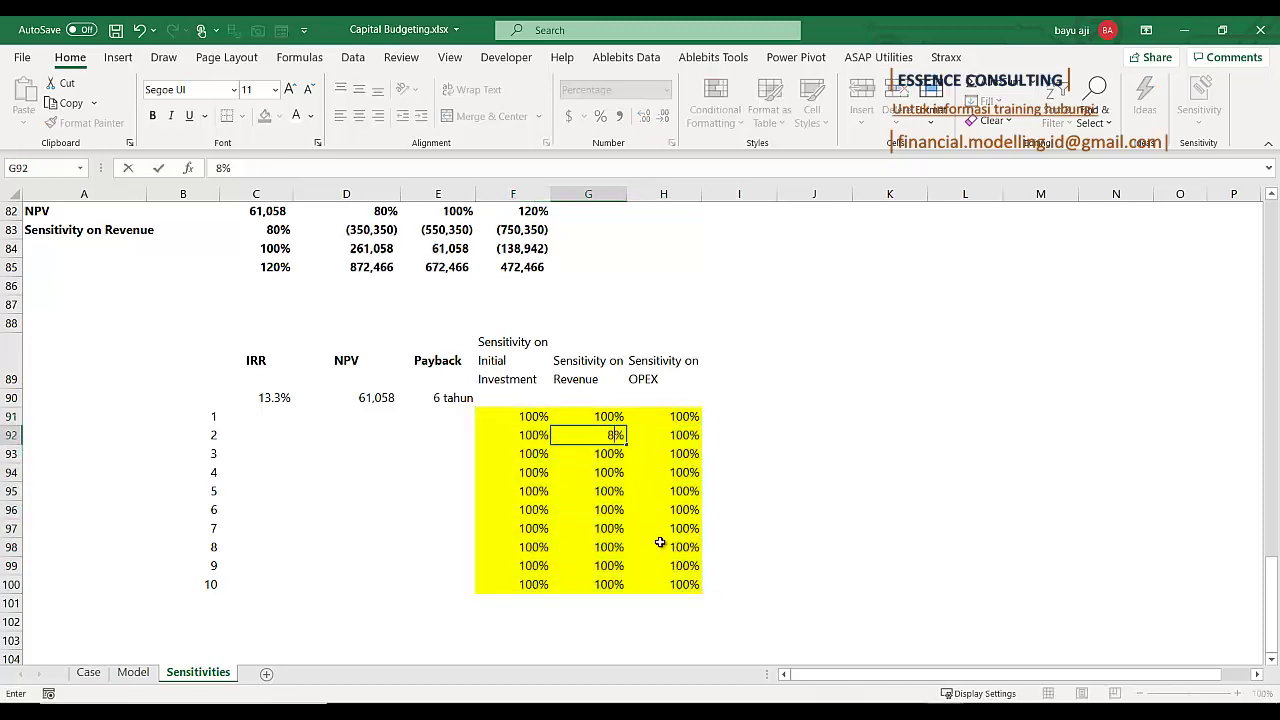
pyautogui.write('0')
pyautogui.press('Up')
pyautogui.press('Right')
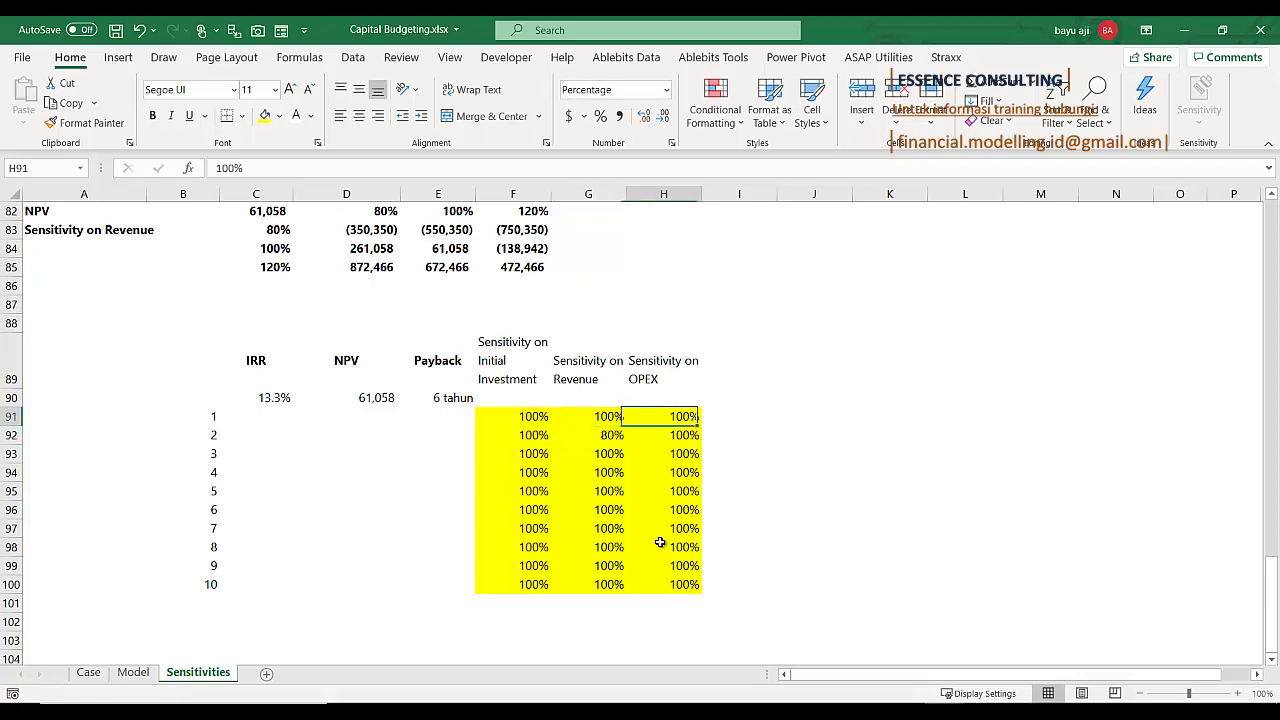
pyautogui.press('Down')
pyautogui.write('80')
pyautogui.press('Down')
# Set scenario 3's Initial Investment sensitivity in F93 to 90% and its OPEX sensitivity in H93 to 80%
pyautogui.press('Left')
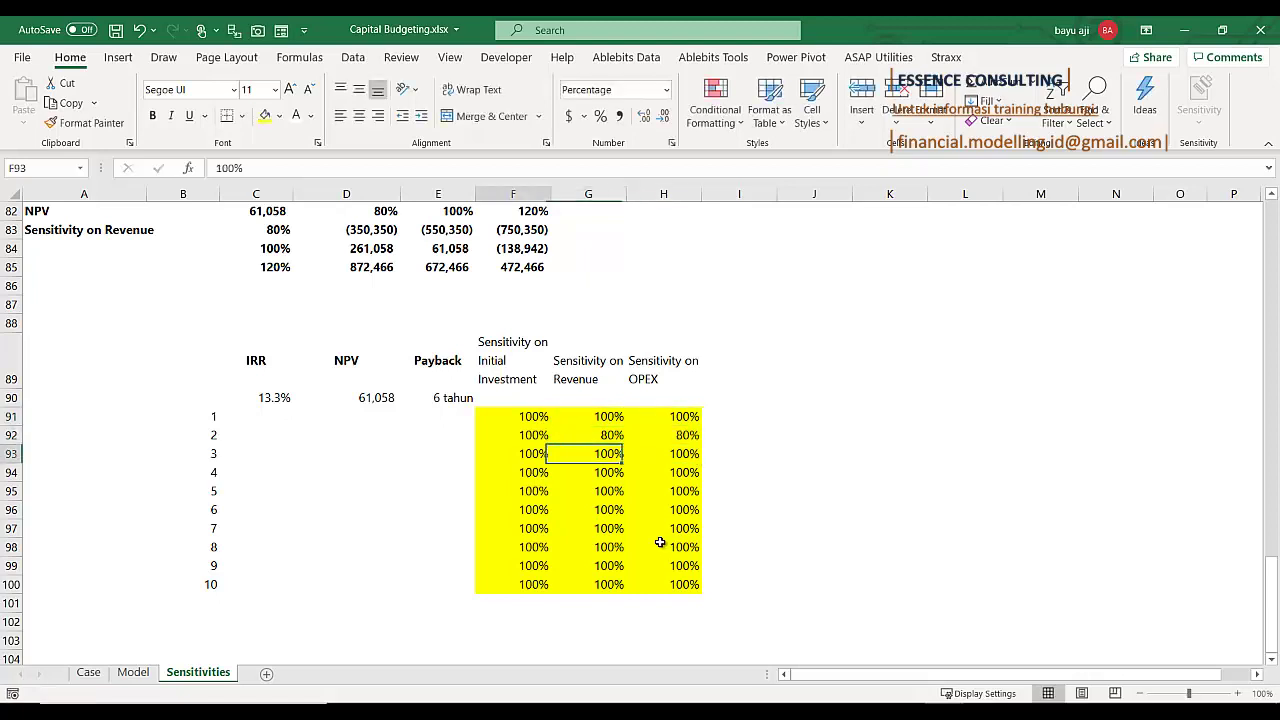
pyautogui.press('Left')
pyautogui.write('90')
pyautogui.press('Right')
pyautogui.press('Right')
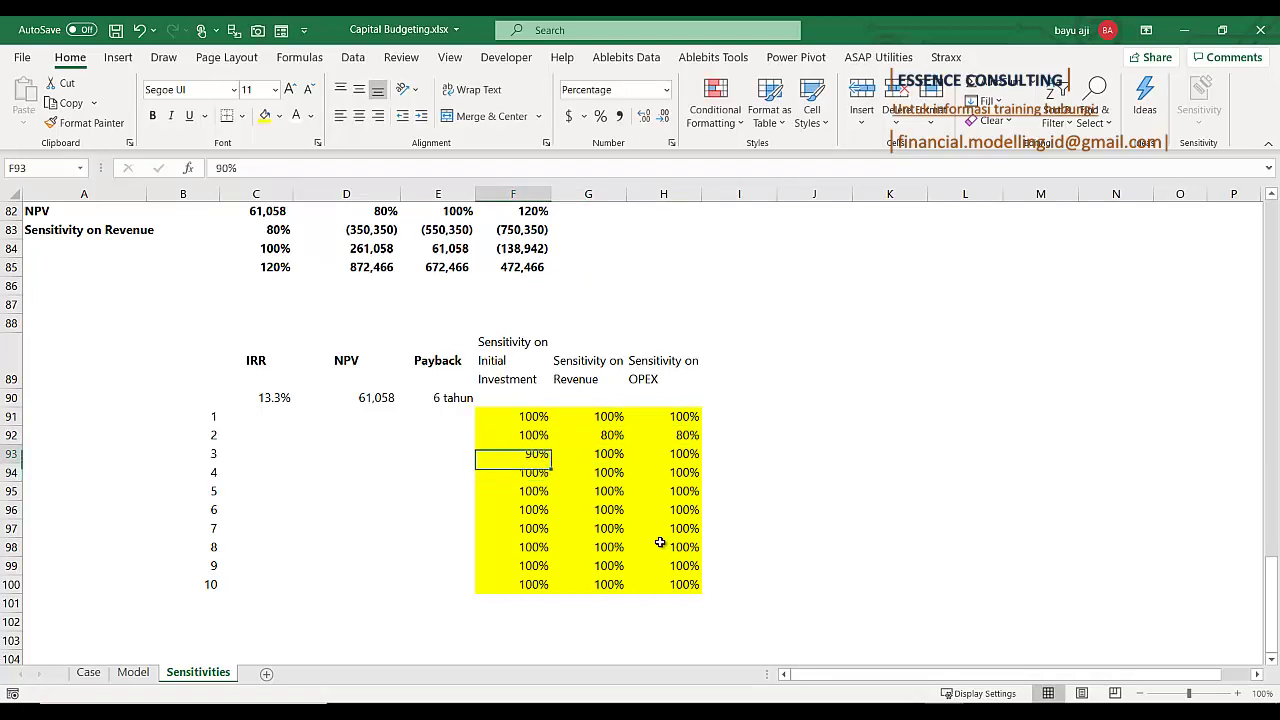
pyautogui.write('80')
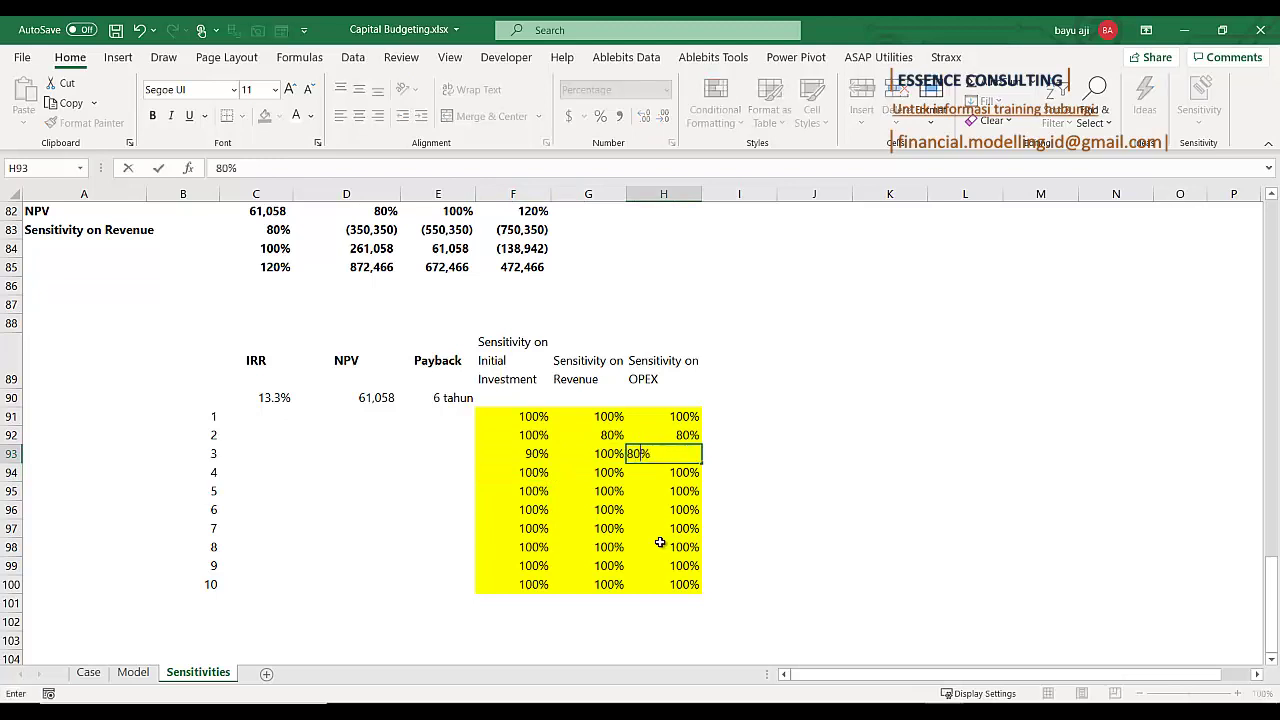
# Set scenario 4's Revenue sensitivity in G94 to 70%
pyautogui.press('Left')
pyautogui.press('Down')
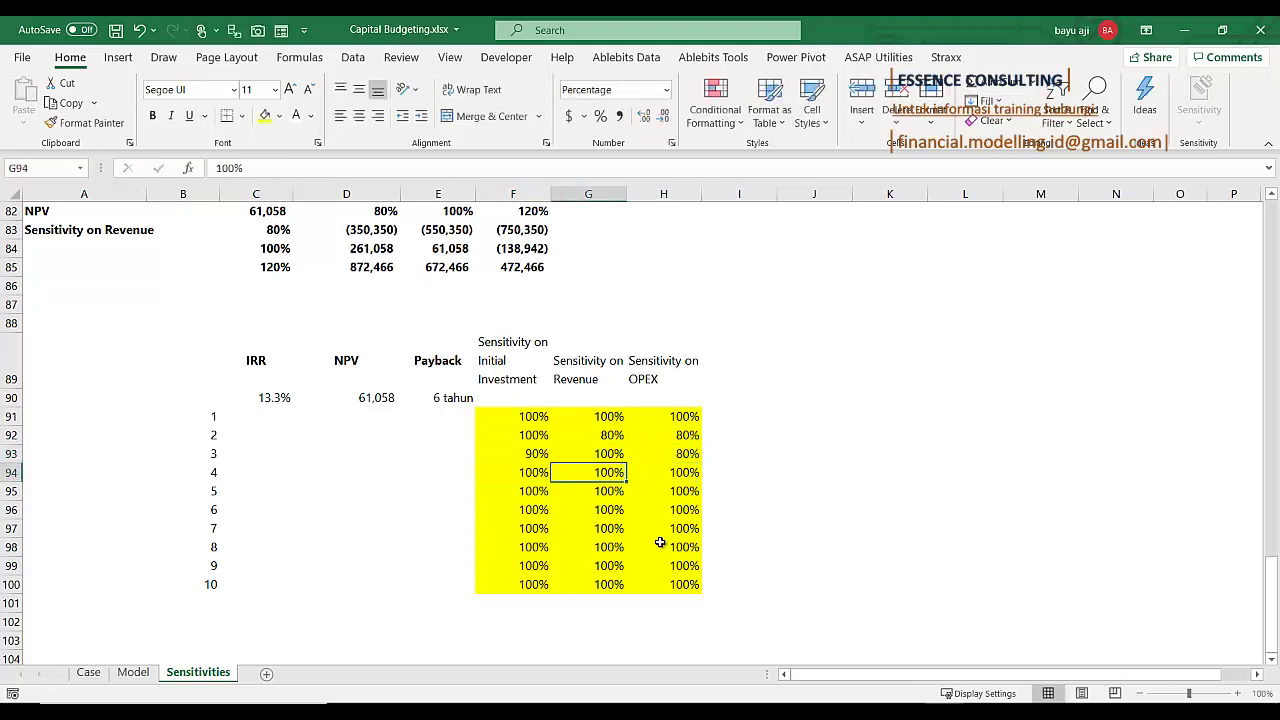
pyautogui.write('70')
pyautogui.press('Return')
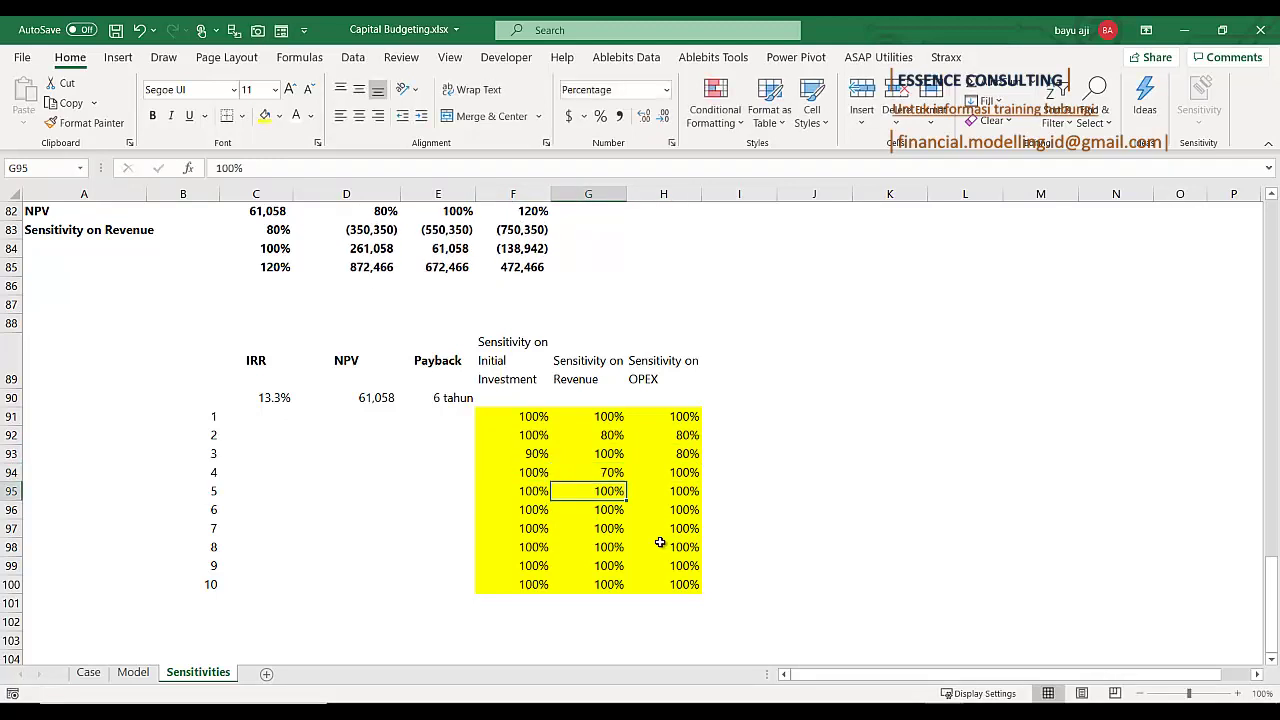
pyautogui.press('Left')
pyautogui.press('Left')
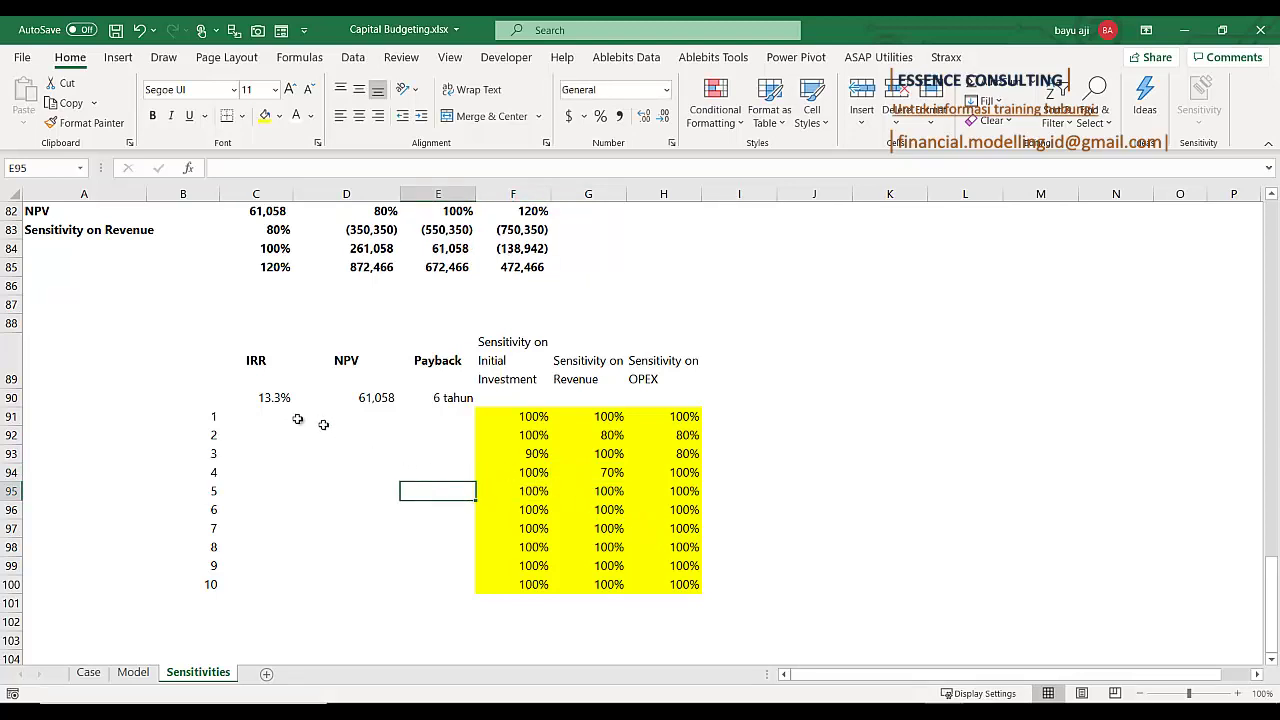
pyautogui.moveTo(212, 400); pyautogui.dragTo(428, 582)
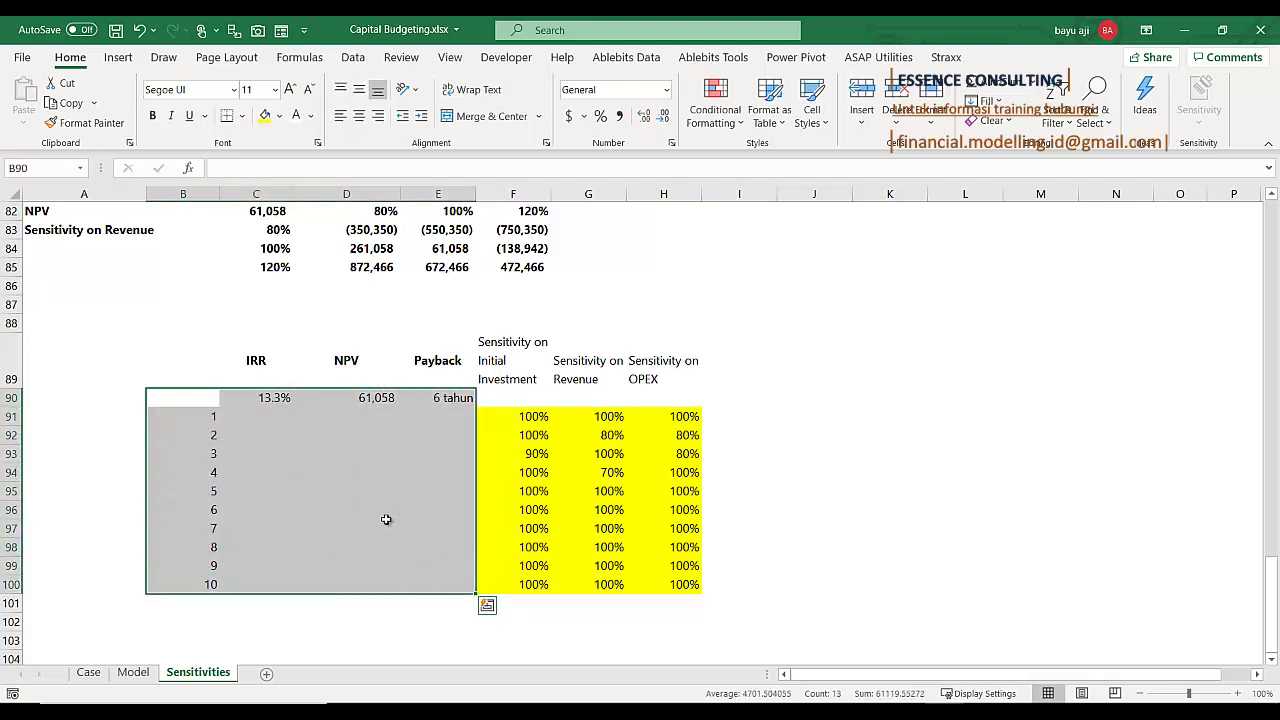
pyautogui.scroll(2, 386, 519)
pyautogui.click(303, 497)
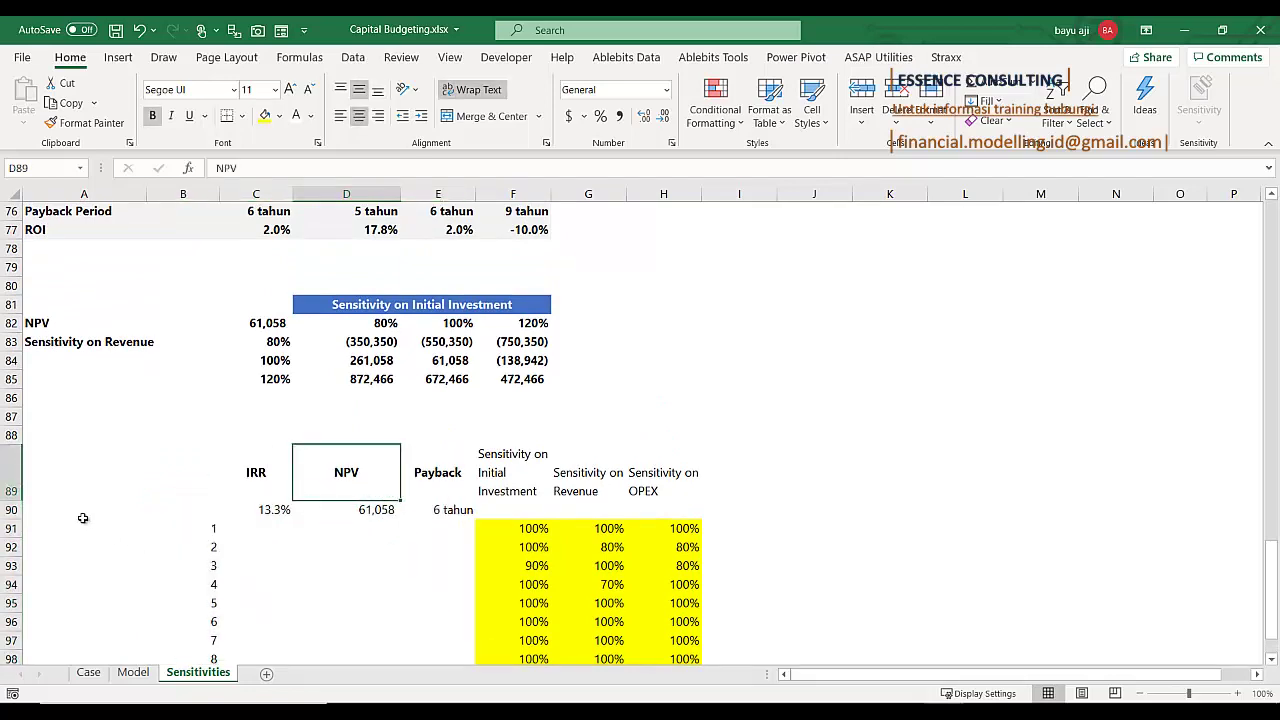
# Enter the label "Scenario yang dipilih" in A87 above the scenario table
pyautogui.scroll(1, 83, 518)
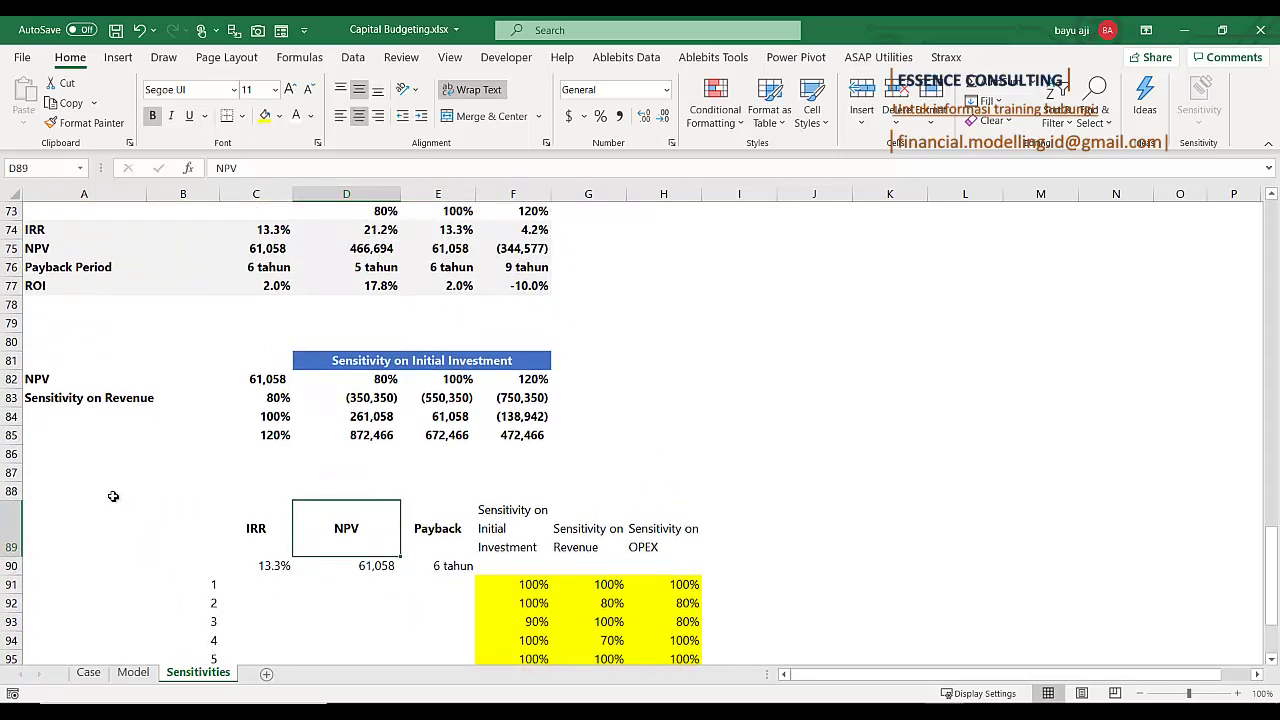
pyautogui.click(72, 474)
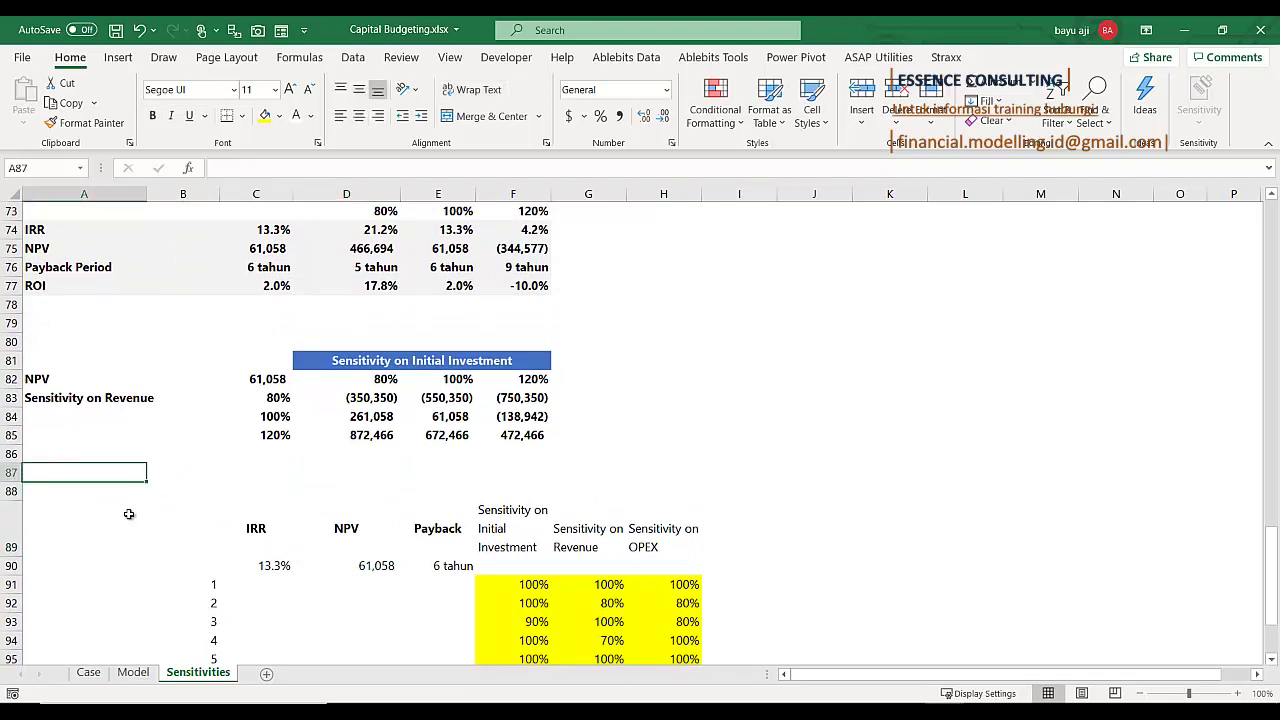
pyautogui.write('Scenario yang dipilih')
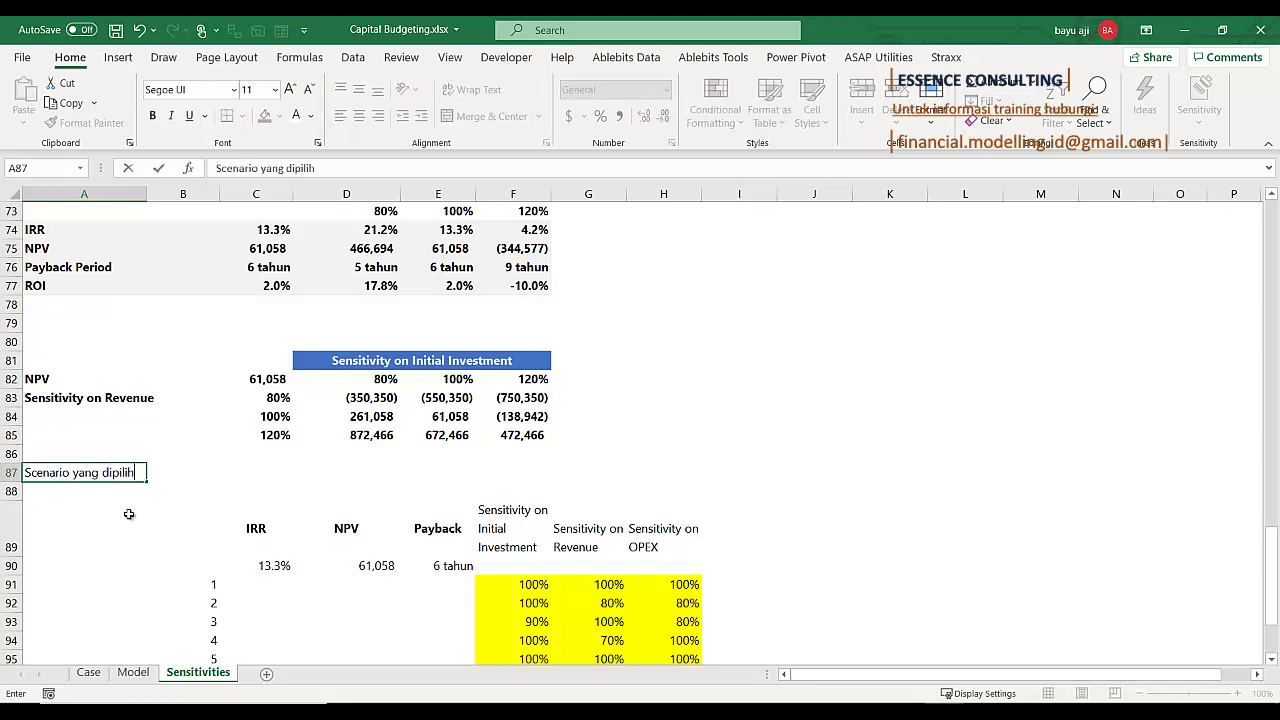
pyautogui.press('Return')
# Fill B87 beside the selected-scenario label with yellow and enter scenario number 1
pyautogui.press('Up')
pyautogui.press('Right')
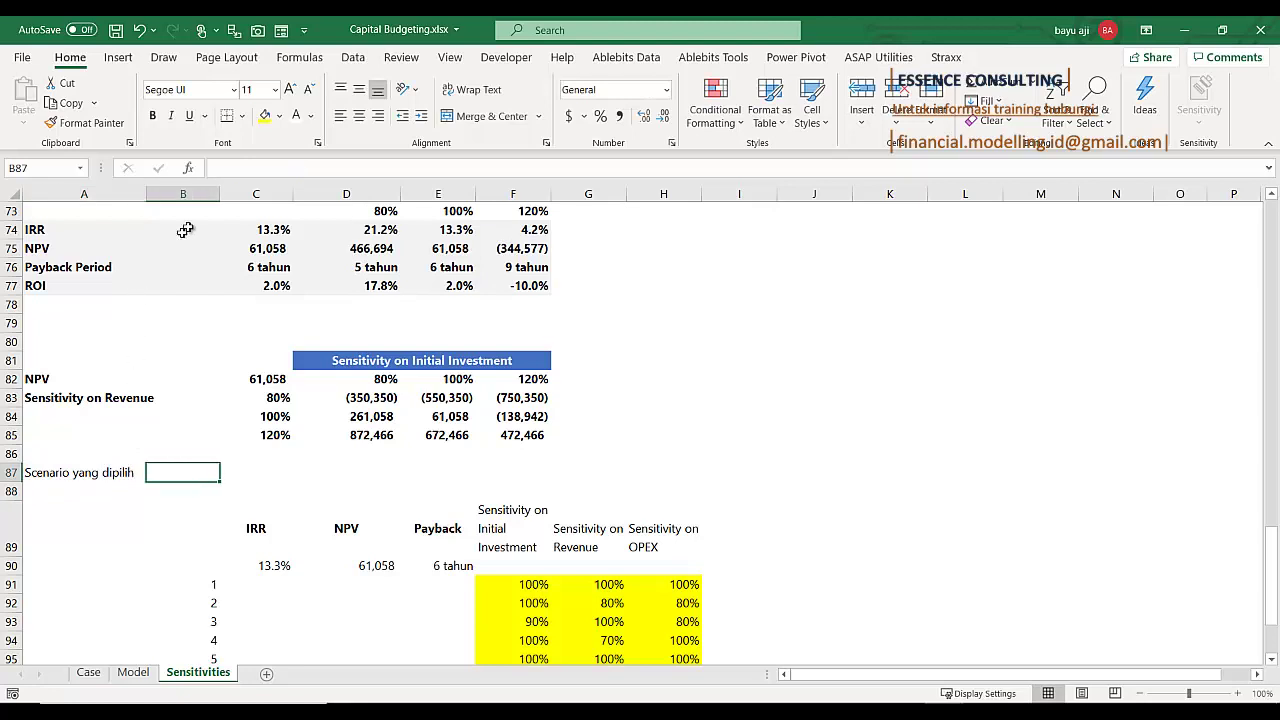
pyautogui.click(265, 116)
pyautogui.write('1')
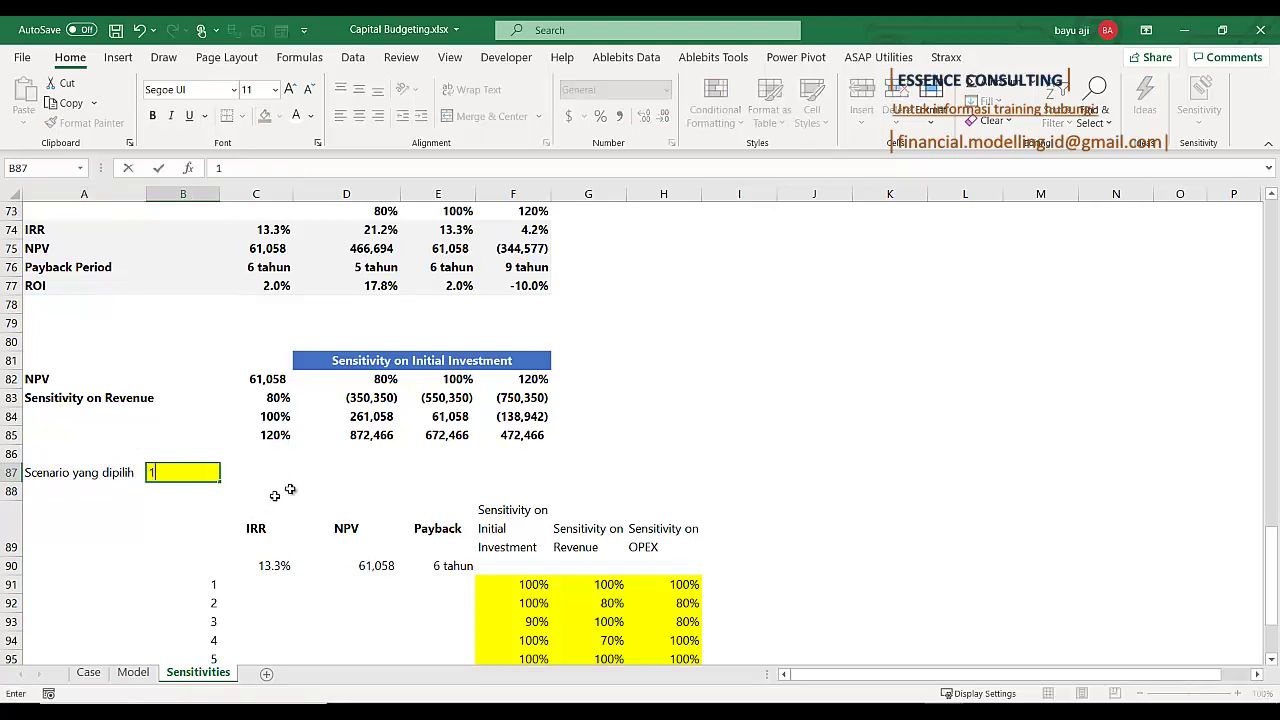
pyautogui.hotkey('ctrl', 'Return')
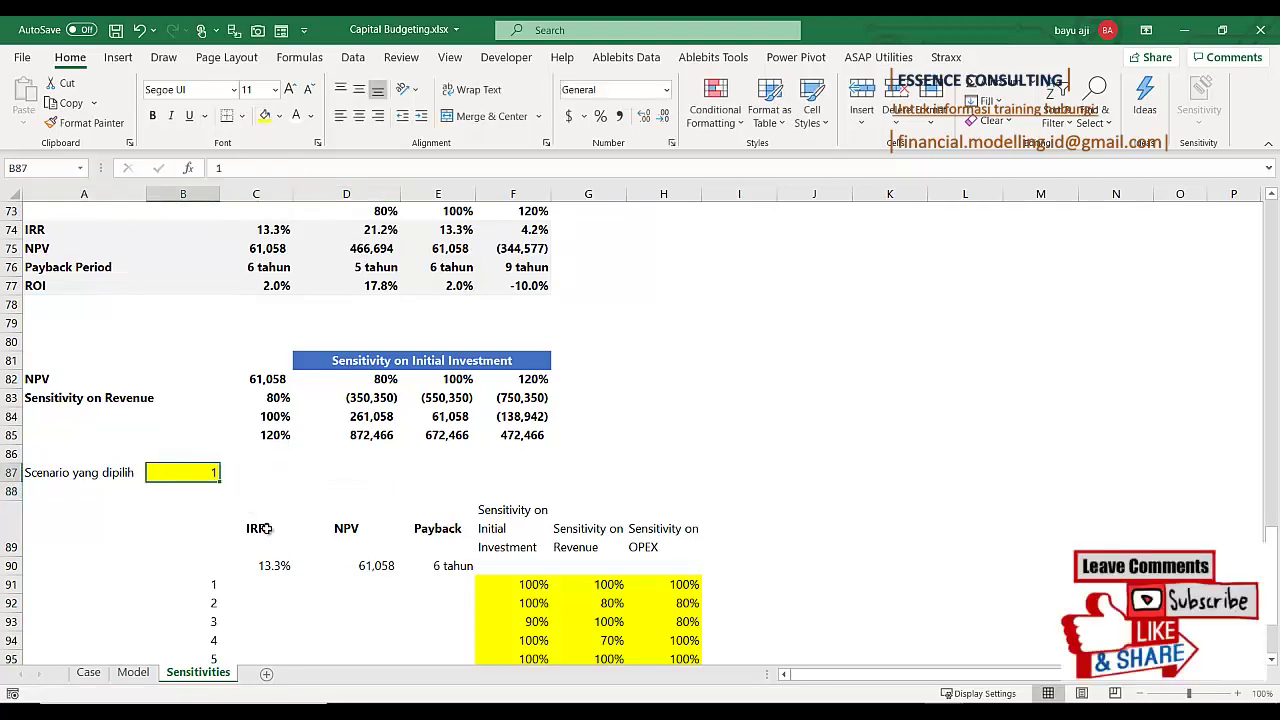
# Compare the yellow Sensitivity input cells B53, B62 and B71 with the percentage columns of the scenario table
pyautogui.scroll(2, 265, 520)
pyautogui.scroll(-1, 265, 522)
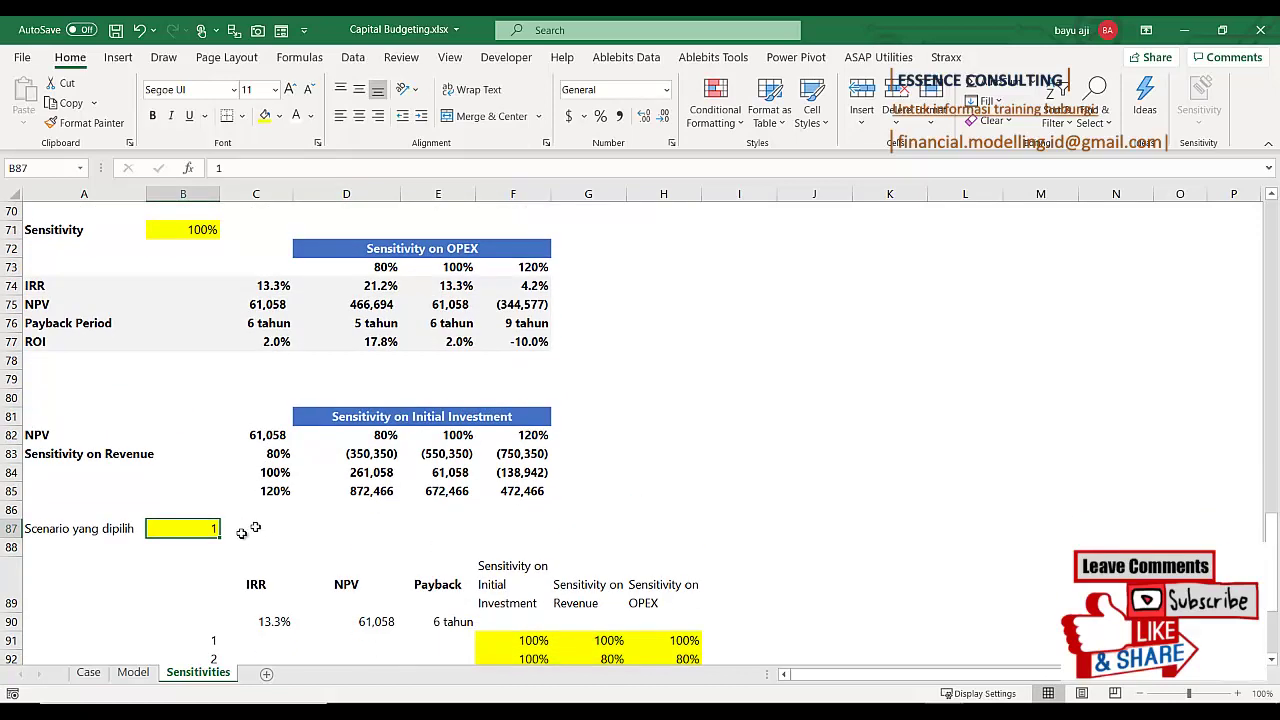
pyautogui.scroll(-2, 194, 531)
pyautogui.scroll(10, 194, 531)
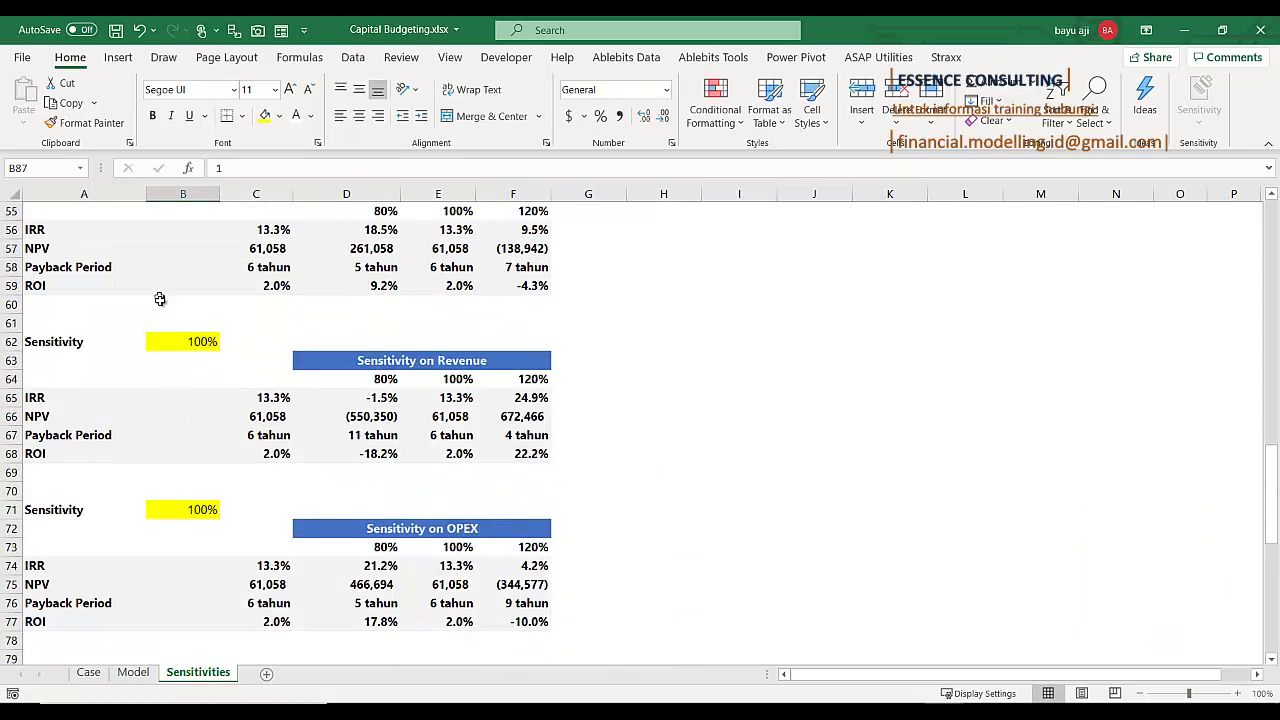
pyautogui.click(208, 348)
pyautogui.scroll(-9, 330, 430)
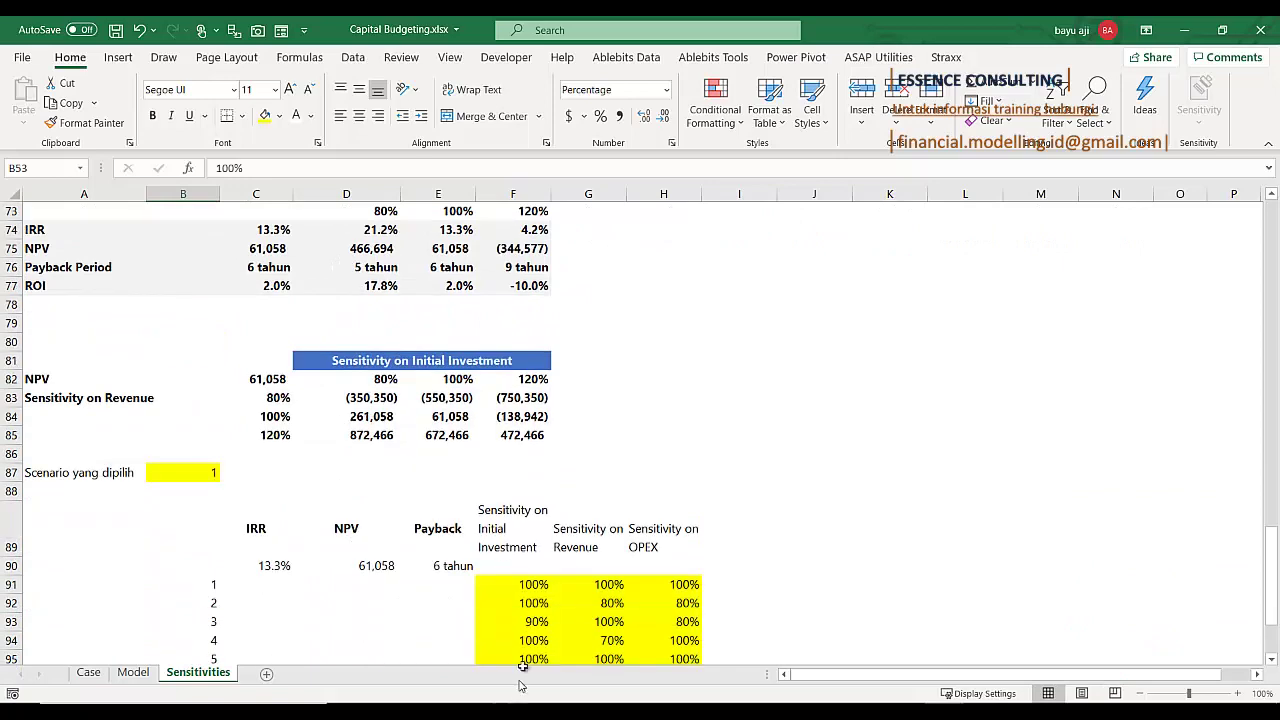
pyautogui.scroll(5, 300, 414)
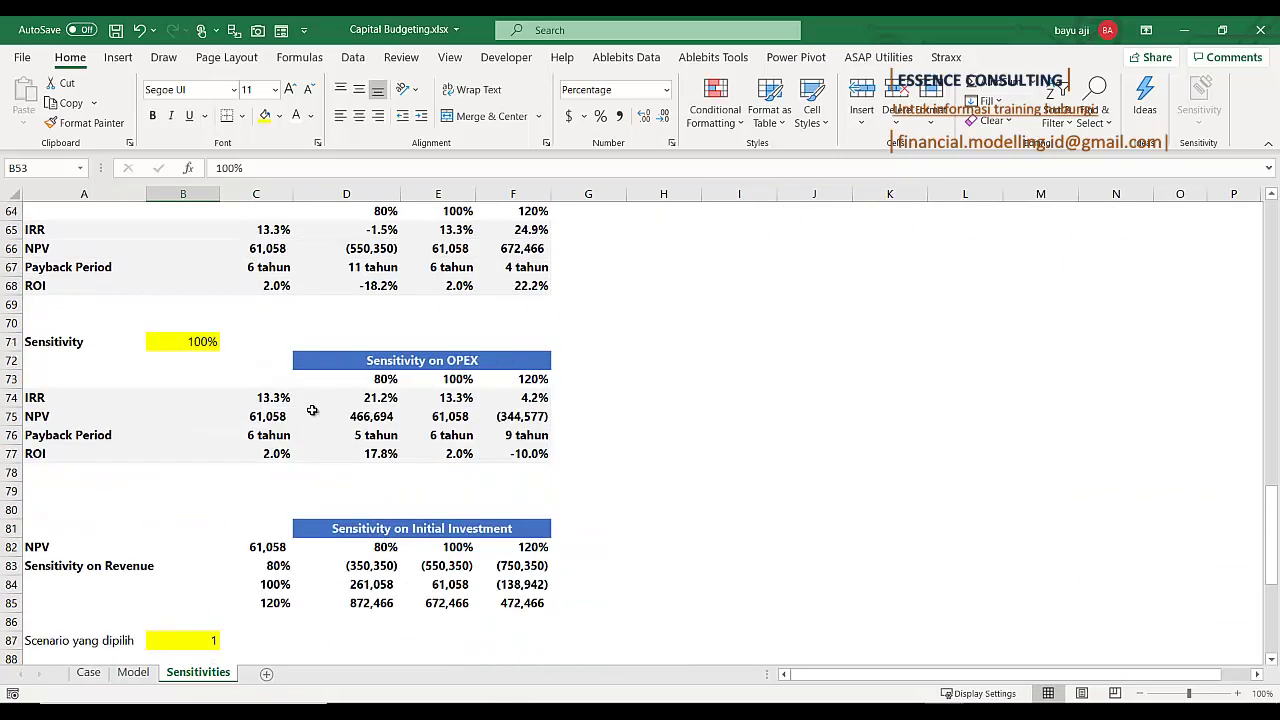
pyautogui.scroll(2, 299, 414)
pyautogui.scroll(-7, 254, 440)
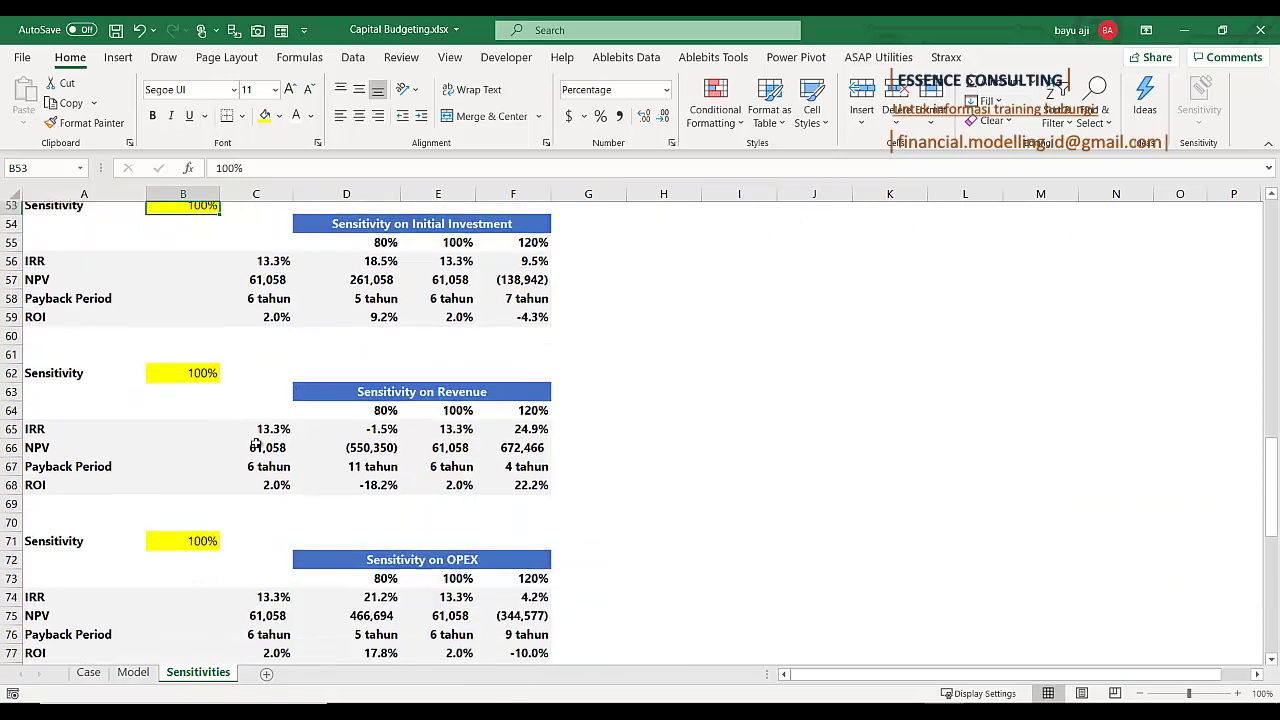
pyautogui.scroll(3, 220, 437)
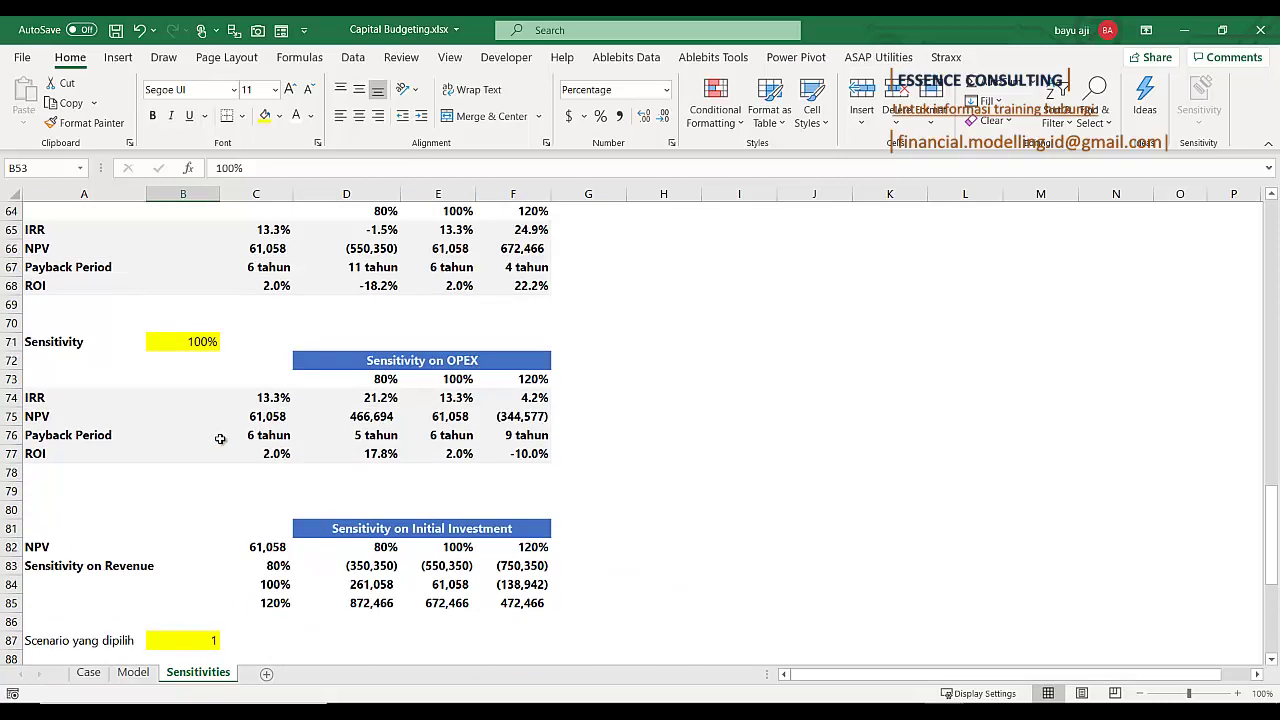
pyautogui.scroll(-3, 580, 612)
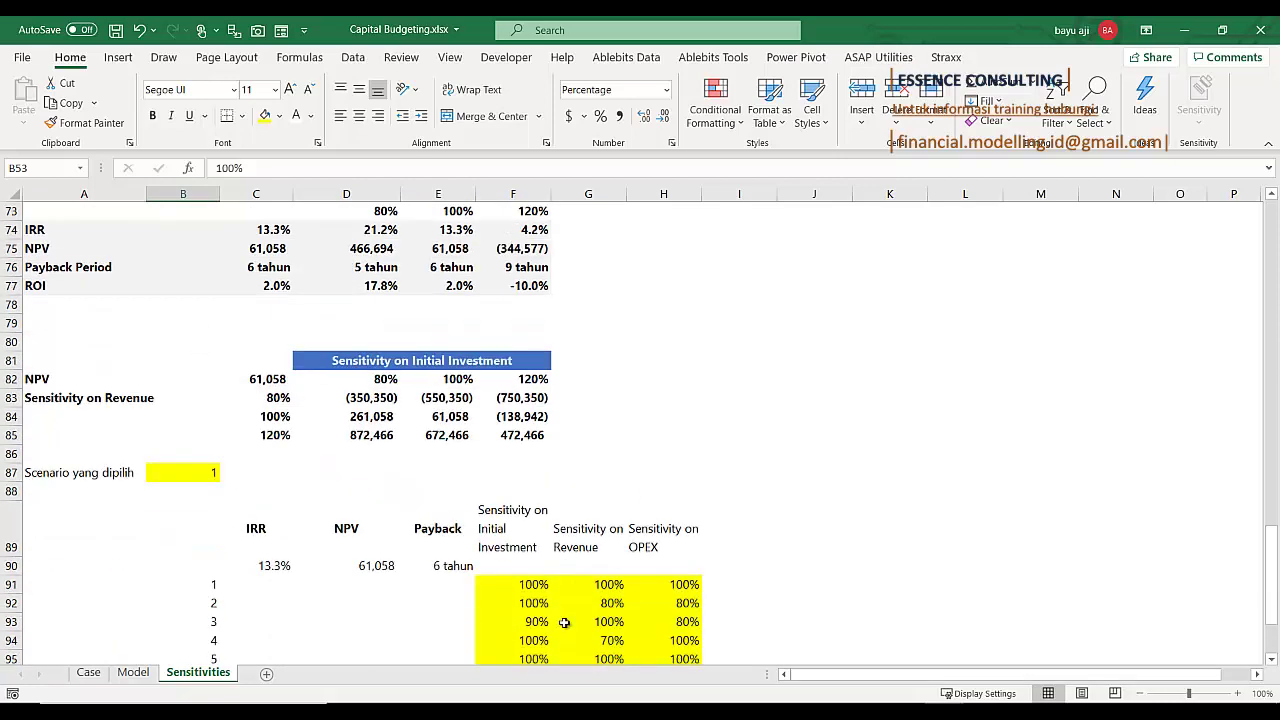
pyautogui.scroll(3, 220, 496)
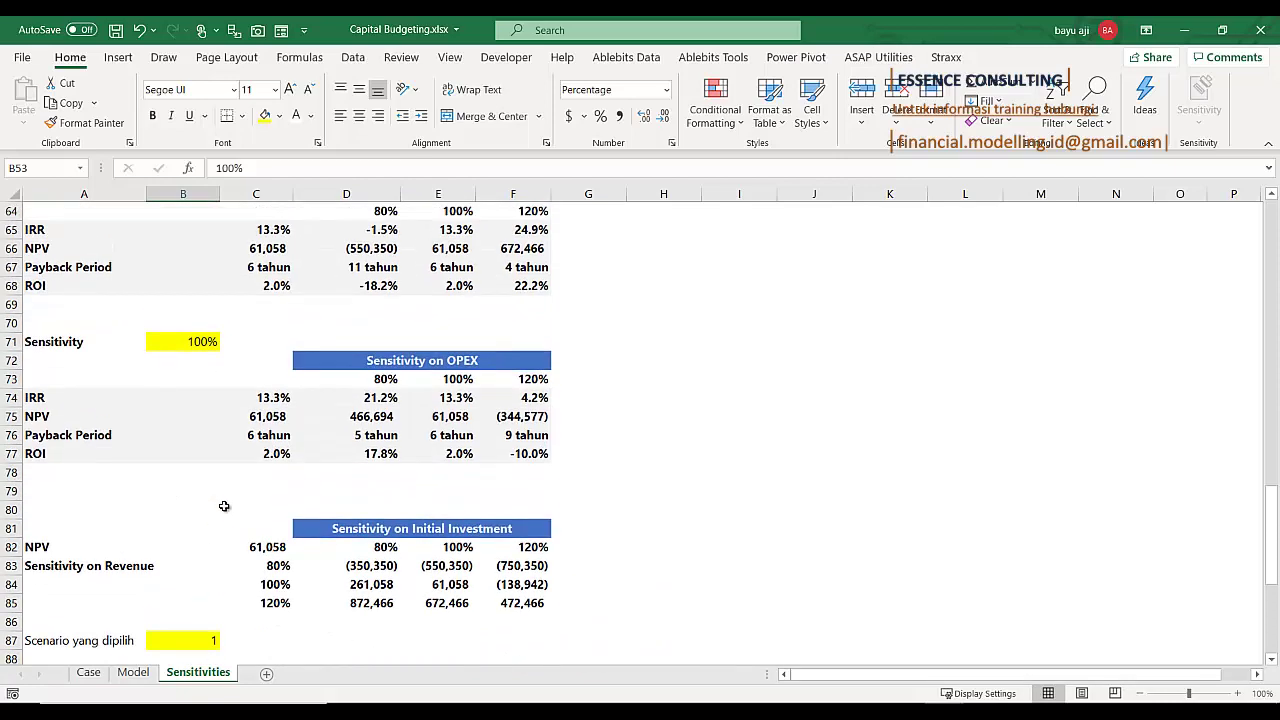
# Enter =VLOOKUP($B$87,$B$91:$H$100,5,0) in B53, the Sensitivity input of the Initial Investment table
pyautogui.scroll(5, 220, 496)
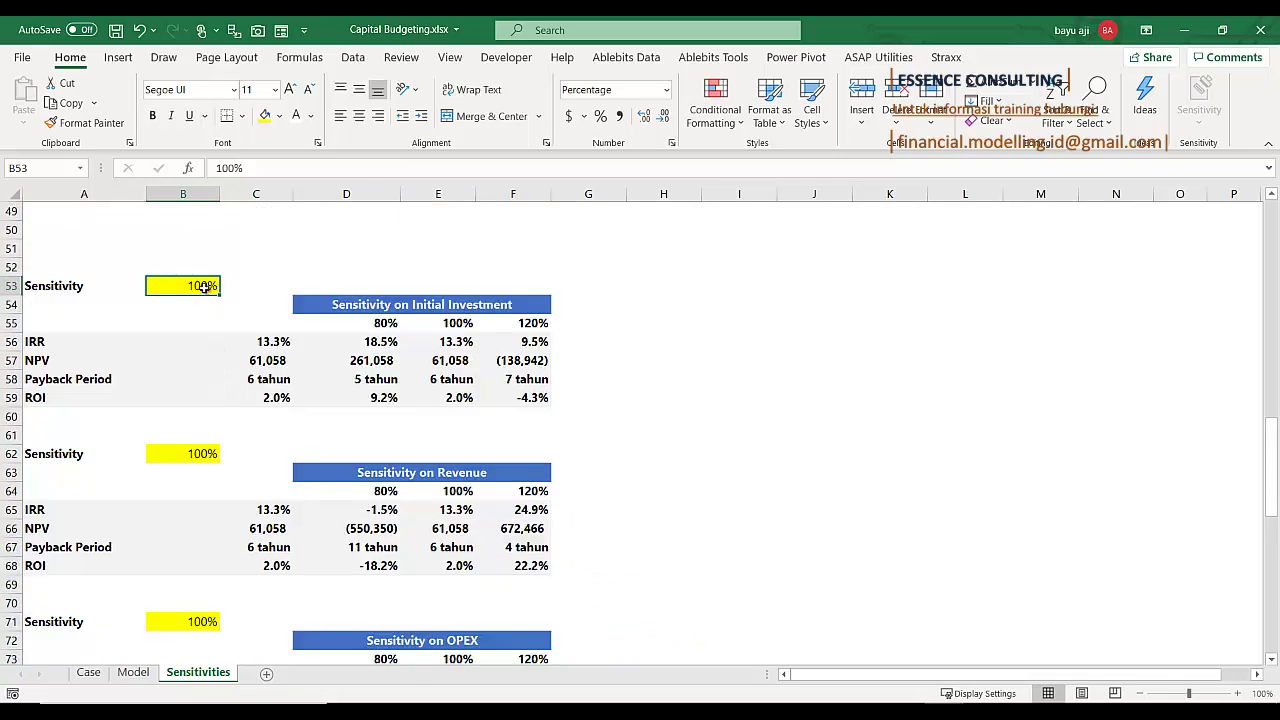
pyautogui.write('=vlo')
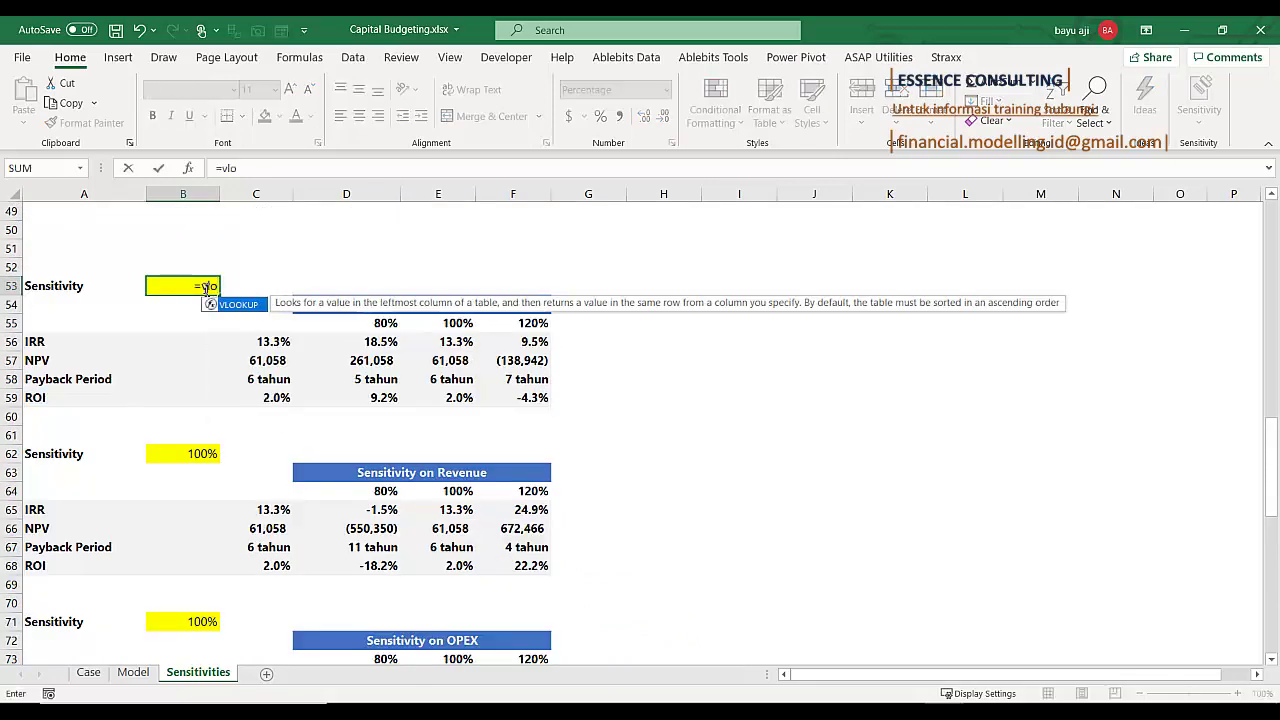
pyautogui.press('Tab')
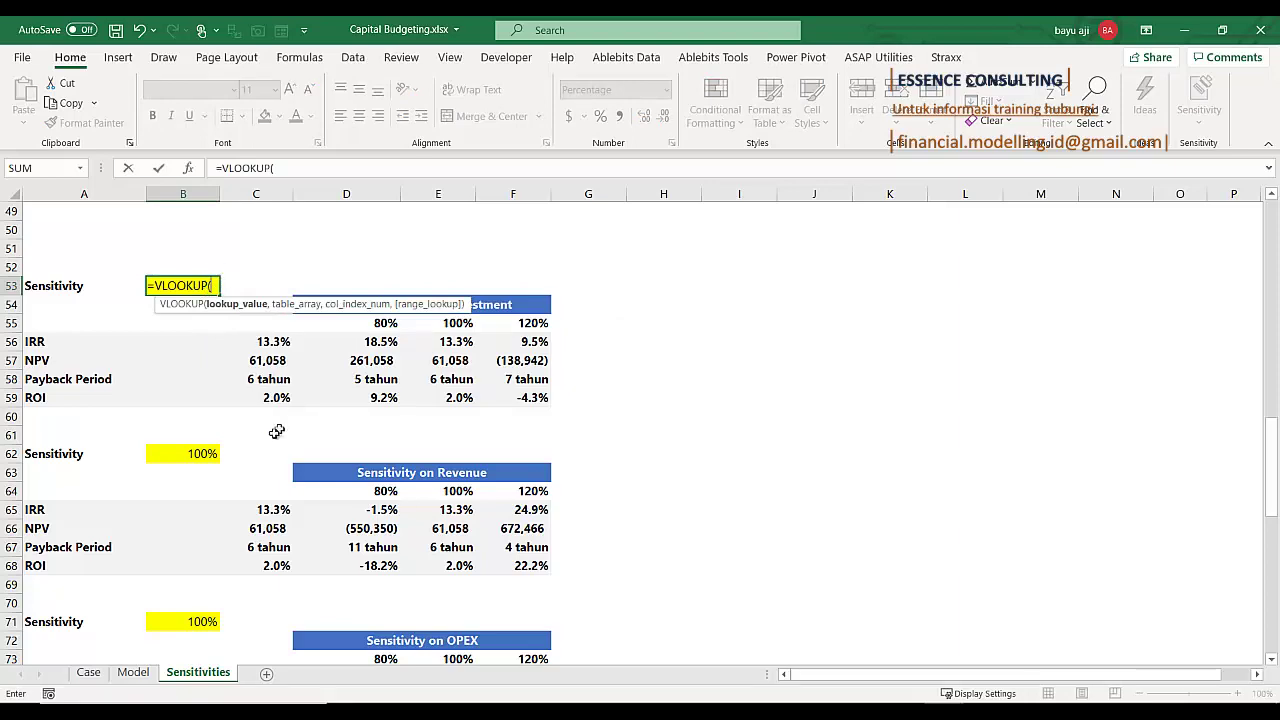
pyautogui.scroll(-8, 174, 528)
pyautogui.click(185, 472)
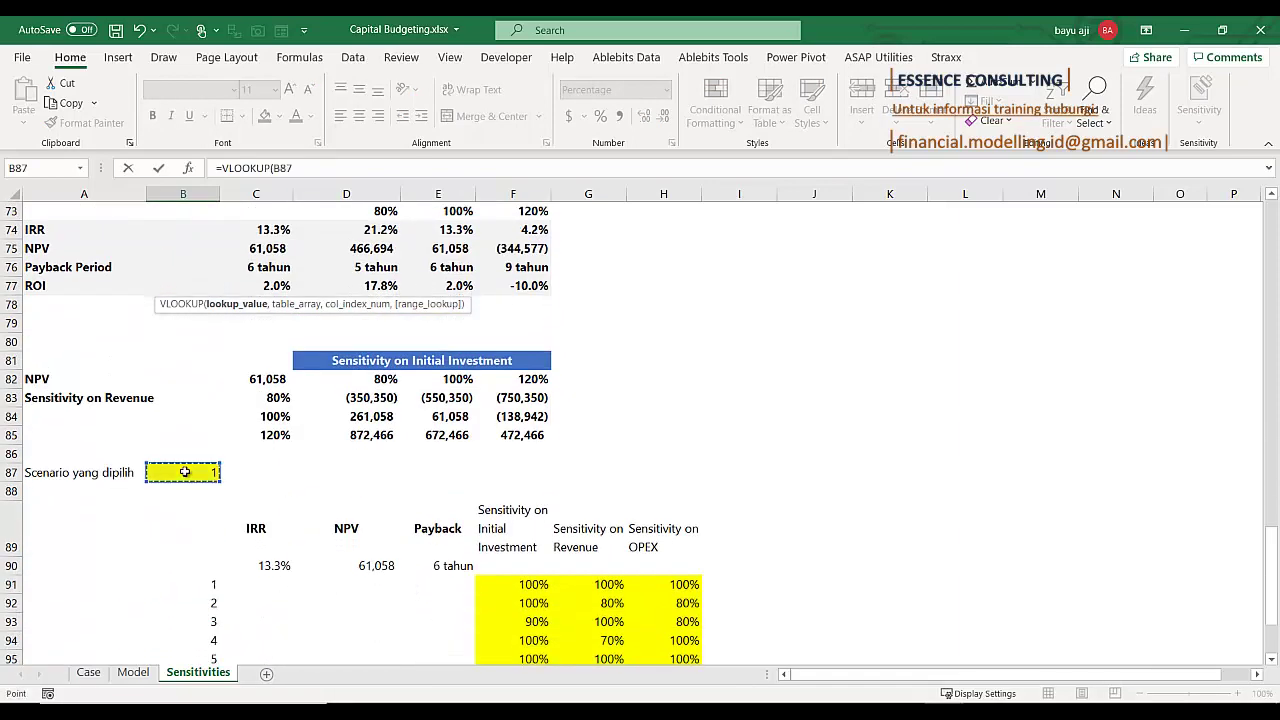
pyautogui.press('F4')
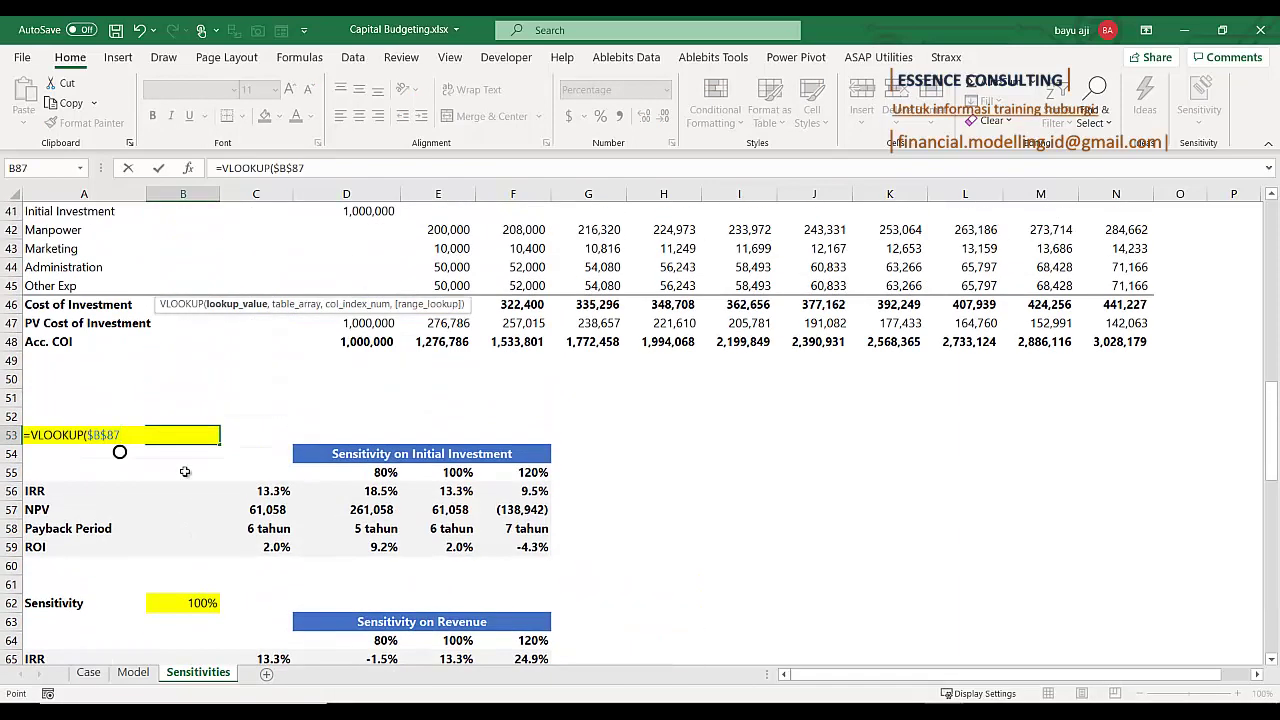
pyautogui.write(',')
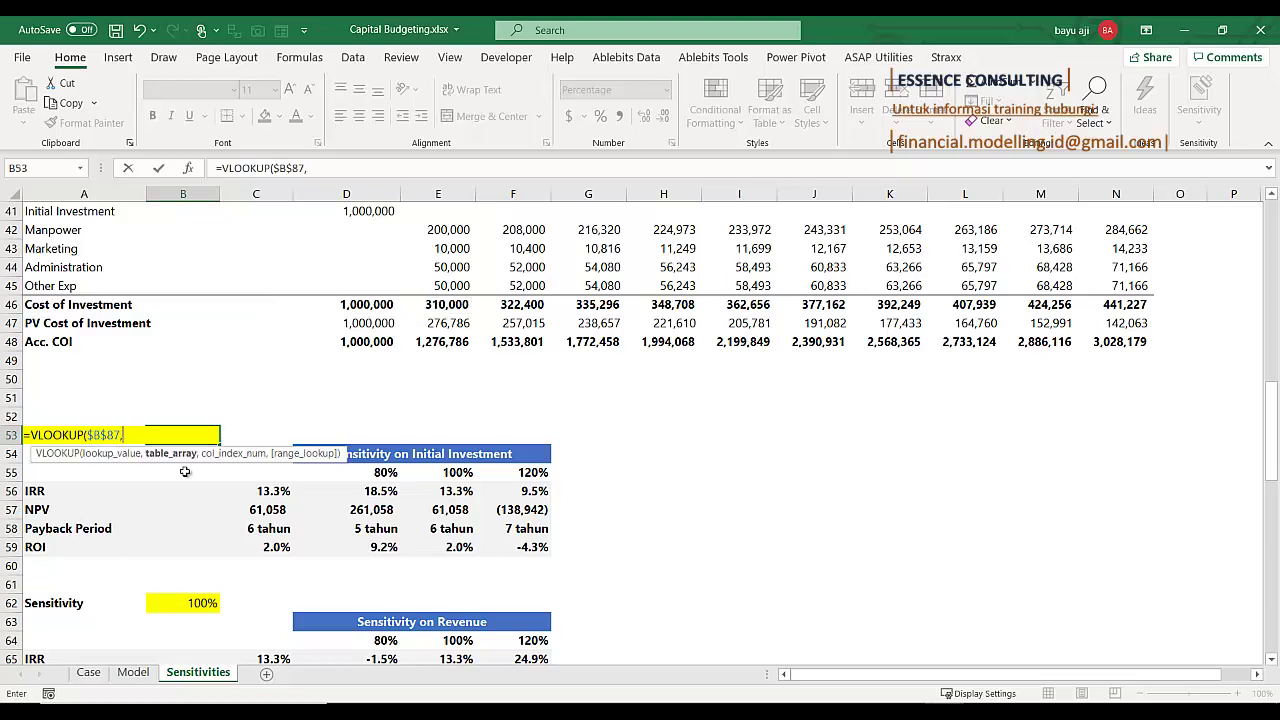
pyautogui.scroll(-12, 185, 472)
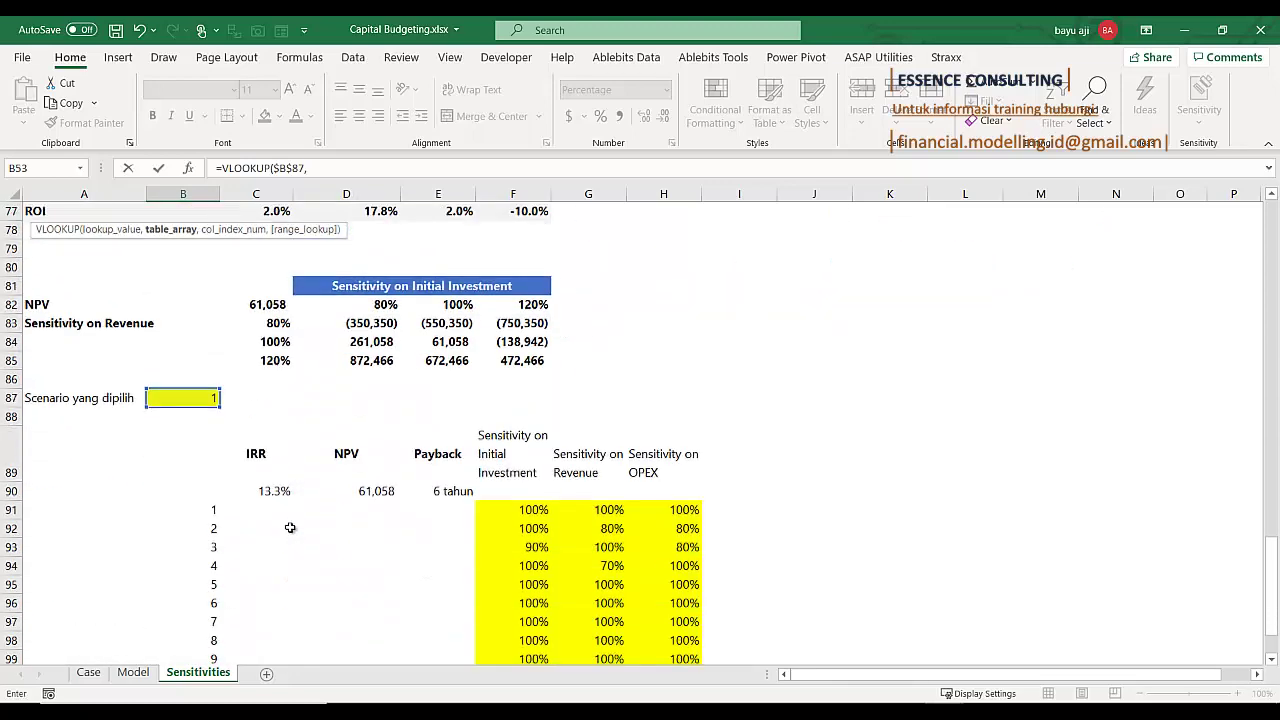
pyautogui.moveTo(182, 502); pyautogui.dragTo(666, 606)
pyautogui.press('F4')
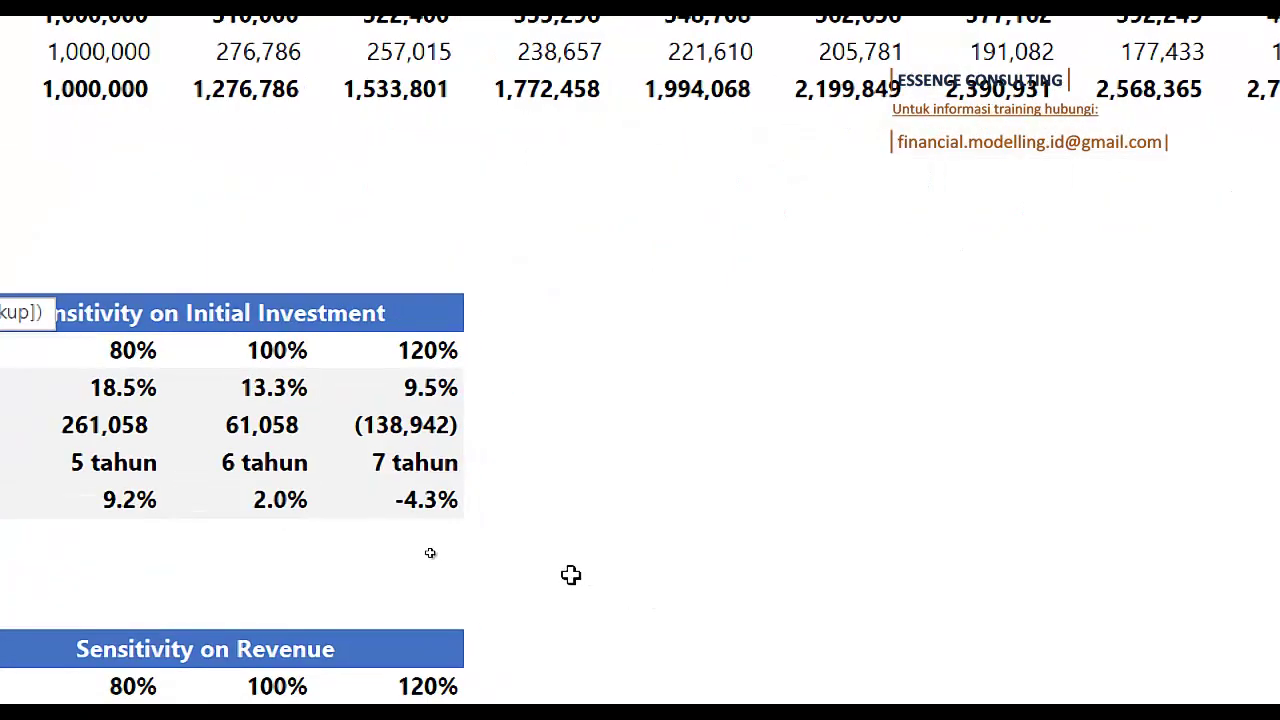
pyautogui.write(',')
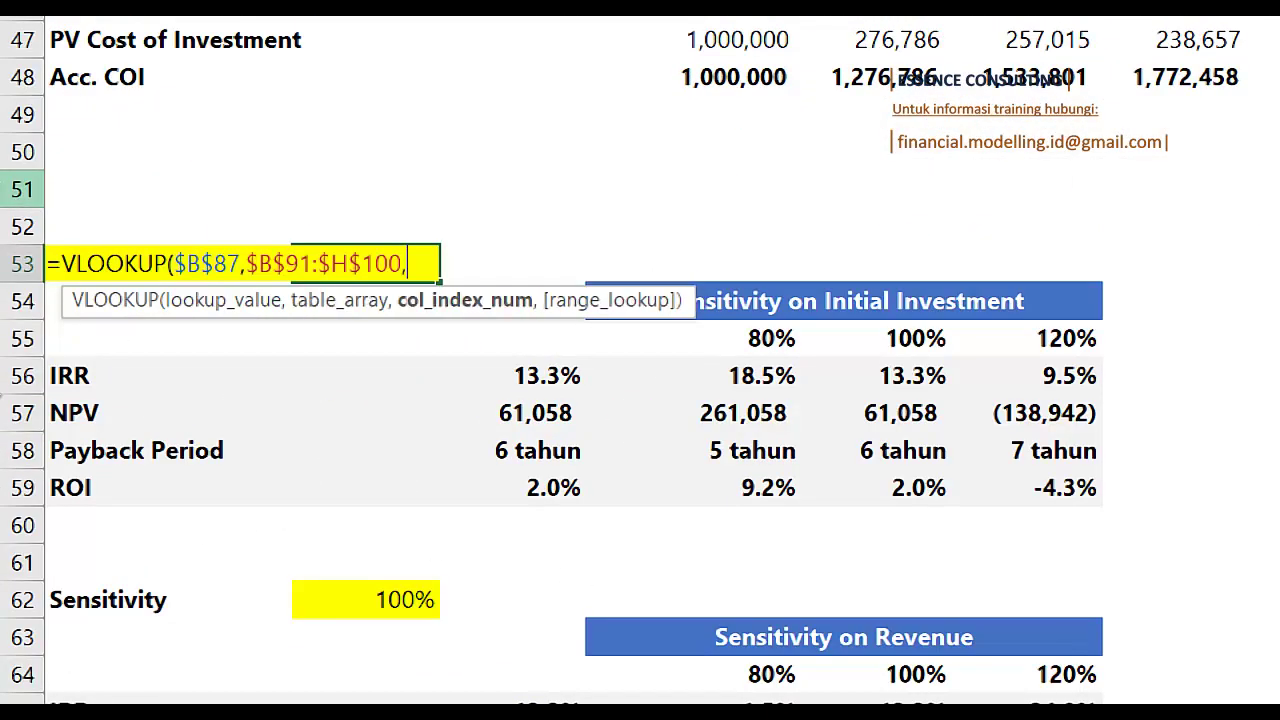
pyautogui.write('5,0)')
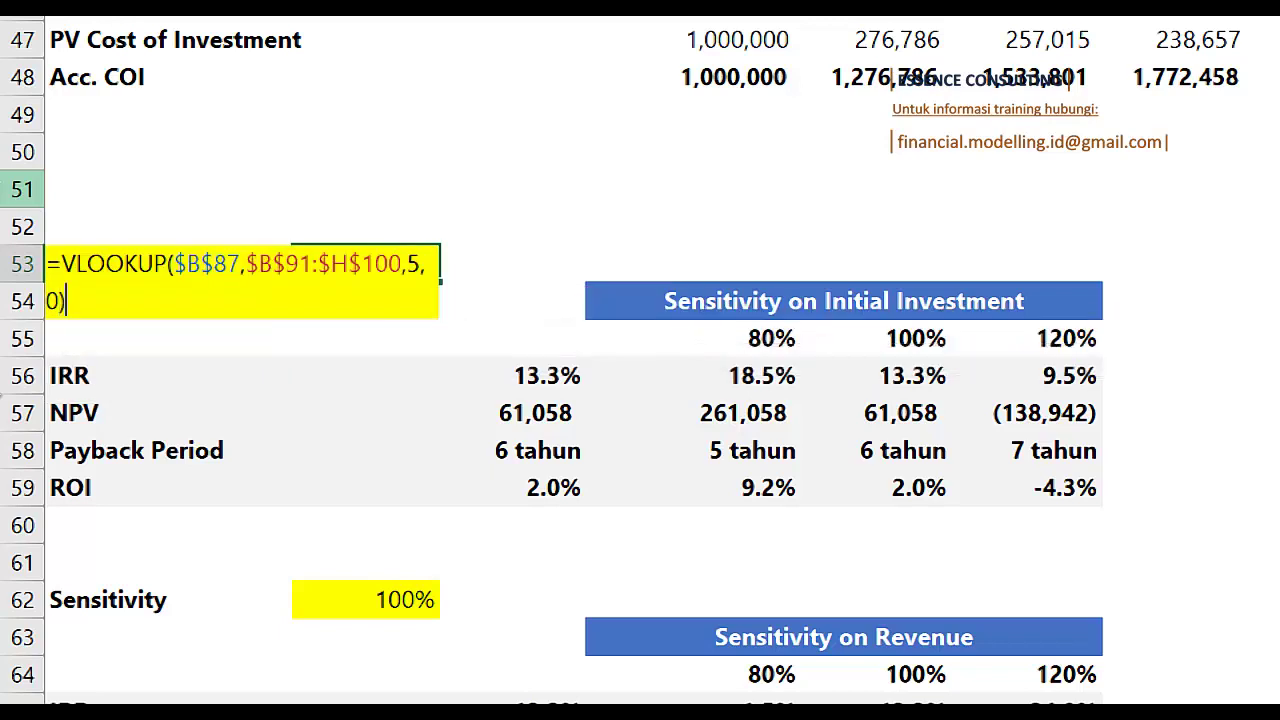
pyautogui.press('Return')
# Copy the B53 lookup formula into the Revenue Sensitivity input B62 and set its column index to 6
pyautogui.press('Up')
pyautogui.hotkey('ctrl', 'c')
pyautogui.click(365, 600)
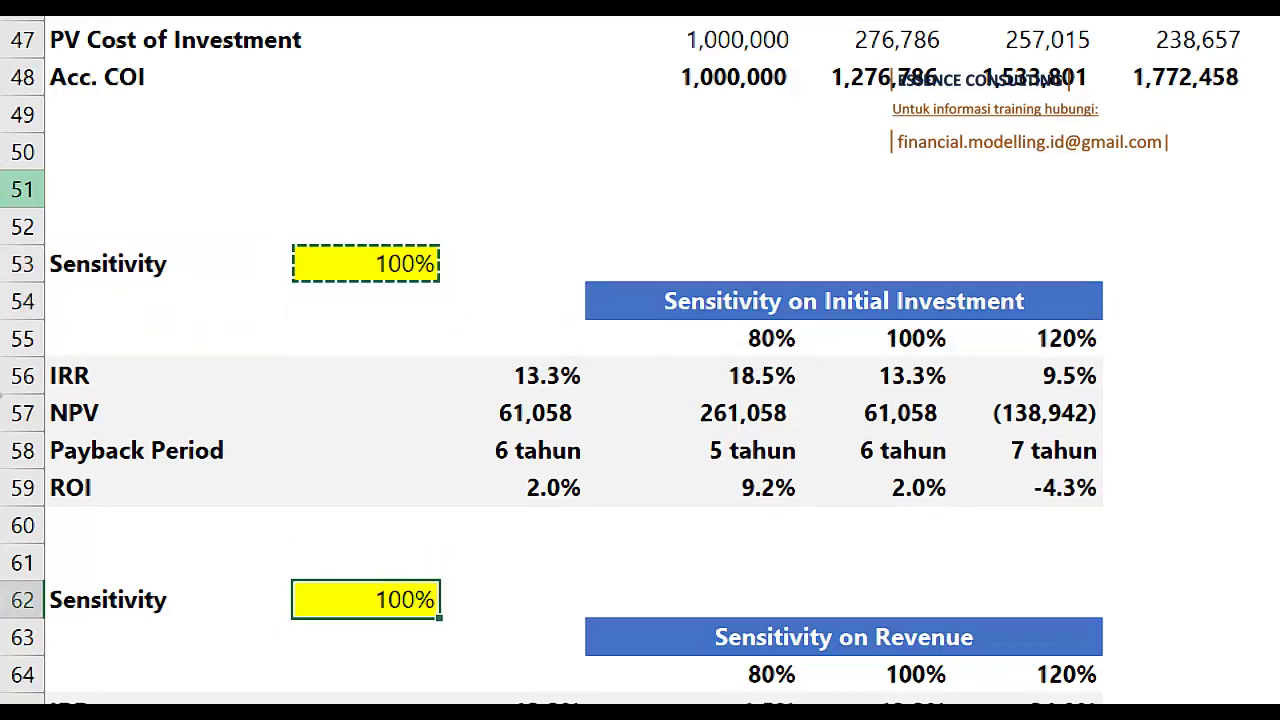
pyautogui.press('Return')
pyautogui.press('F2')
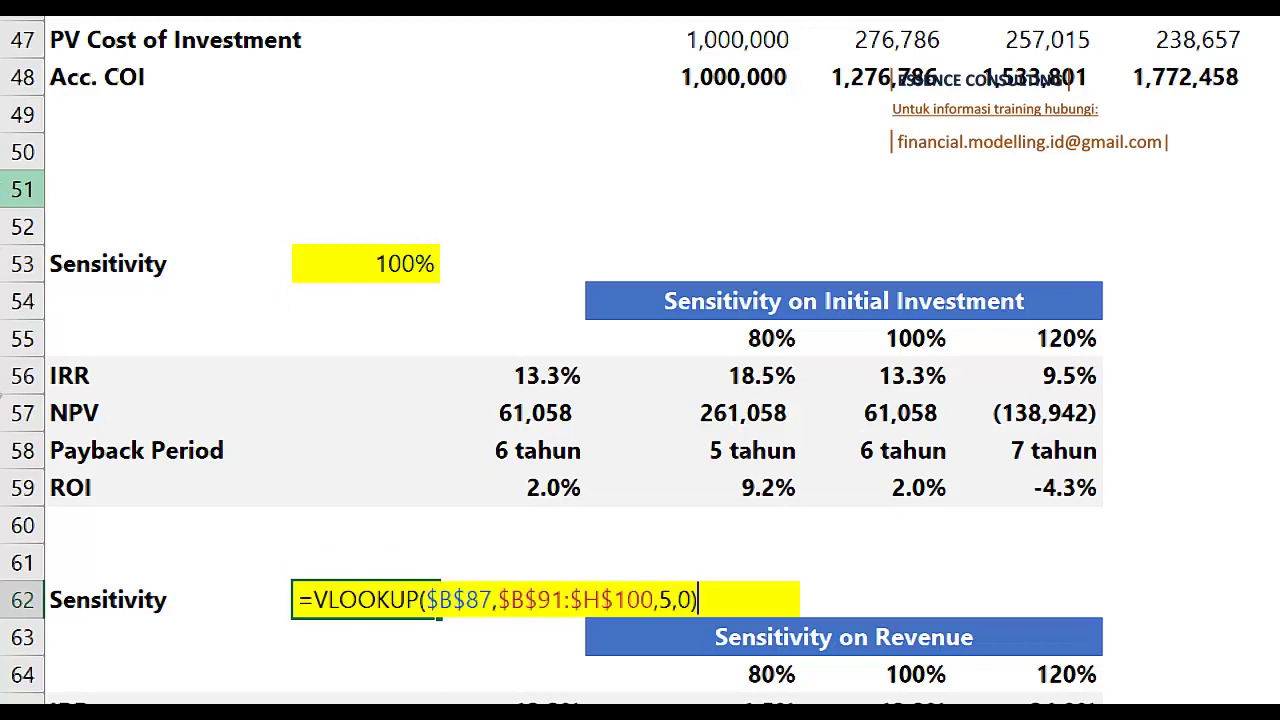
pyautogui.press('Left')
pyautogui.press('Left')
pyautogui.press('Left')
pyautogui.hotkey('shift', 'Left')
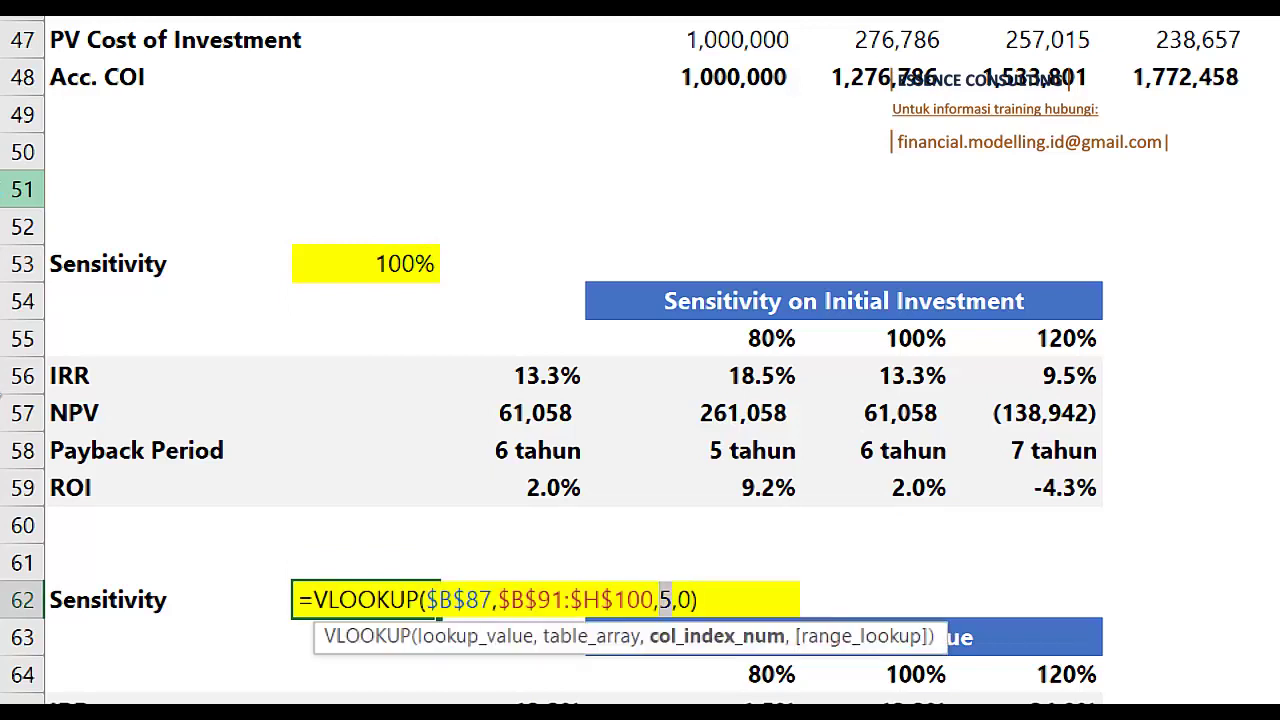
pyautogui.write('6')
pyautogui.press('Return')
# Copy the B62 lookup formula into the OPEX Sensitivity input B71 and set its column index to 7
pyautogui.press('Up')
pyautogui.hotkey('ctrl', 'c')
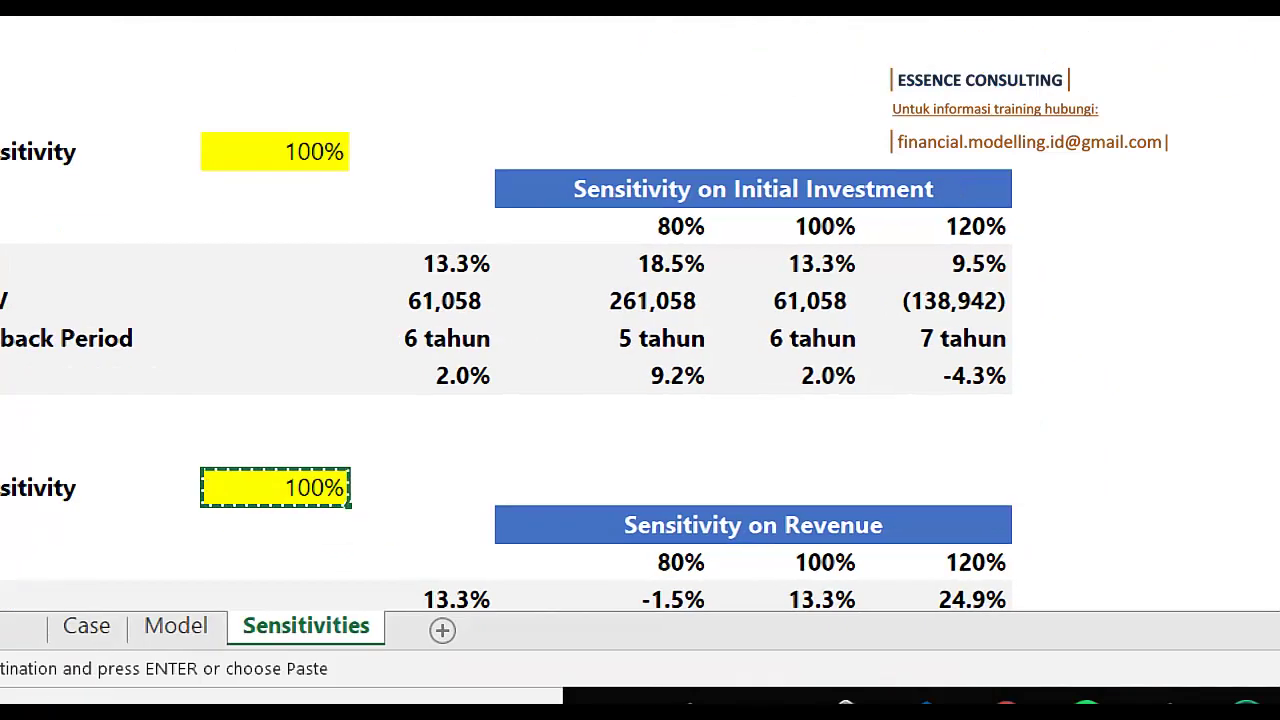
pyautogui.scroll(-2, 313, 437)
pyautogui.click(313, 437)
pyautogui.click(310, 483)
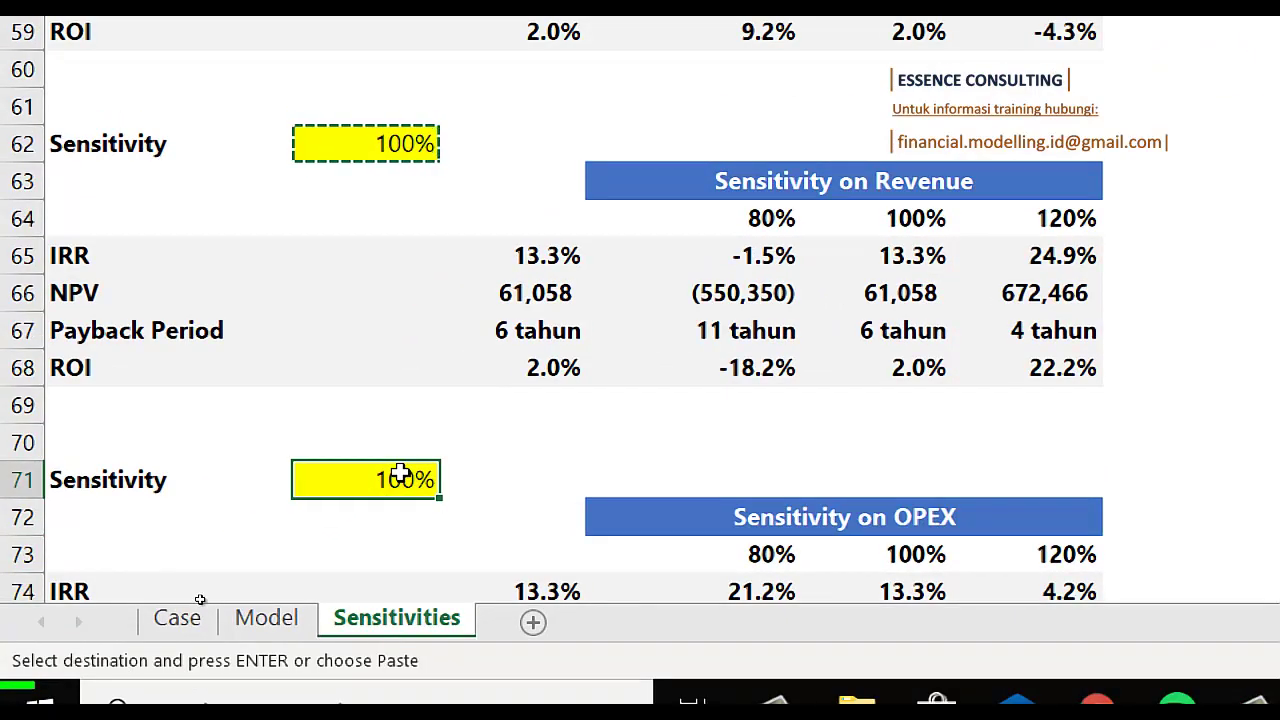
pyautogui.hotkey('ctrl', 'v')
pyautogui.press('F2')
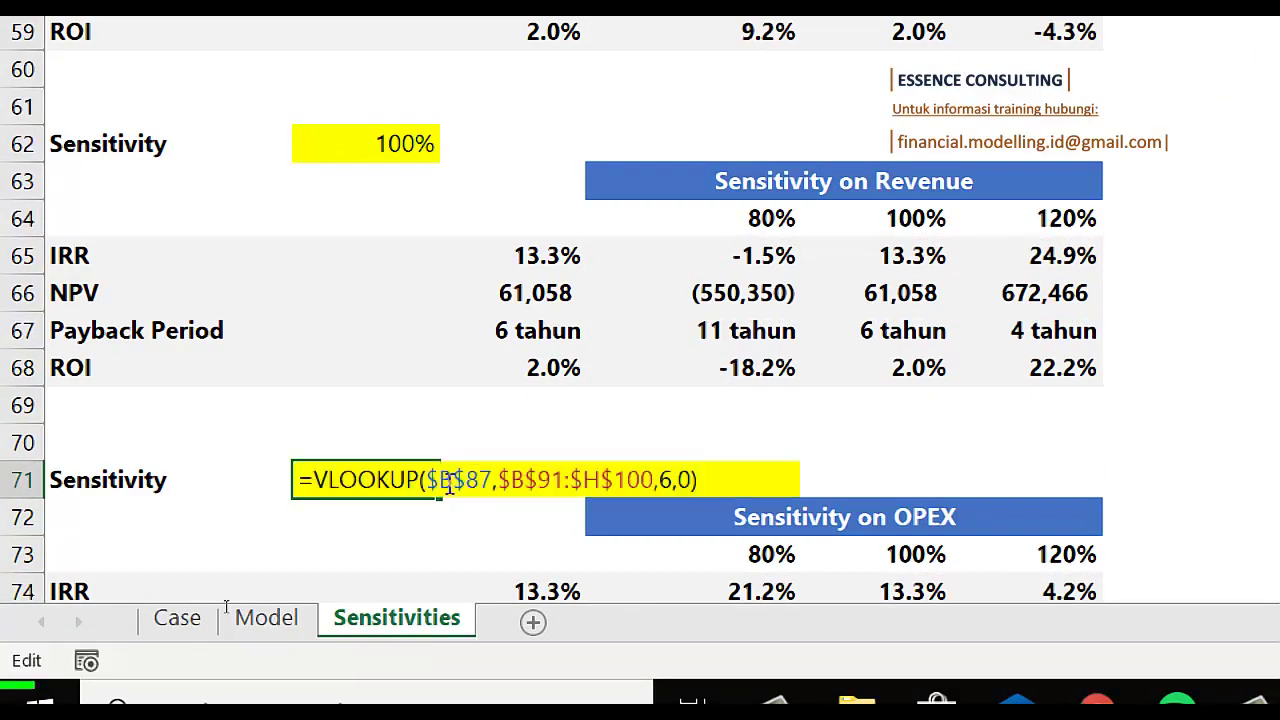
pyautogui.press('Left')
pyautogui.press('Left')
pyautogui.press('Left')
pyautogui.hotkey('shift', 'Left')
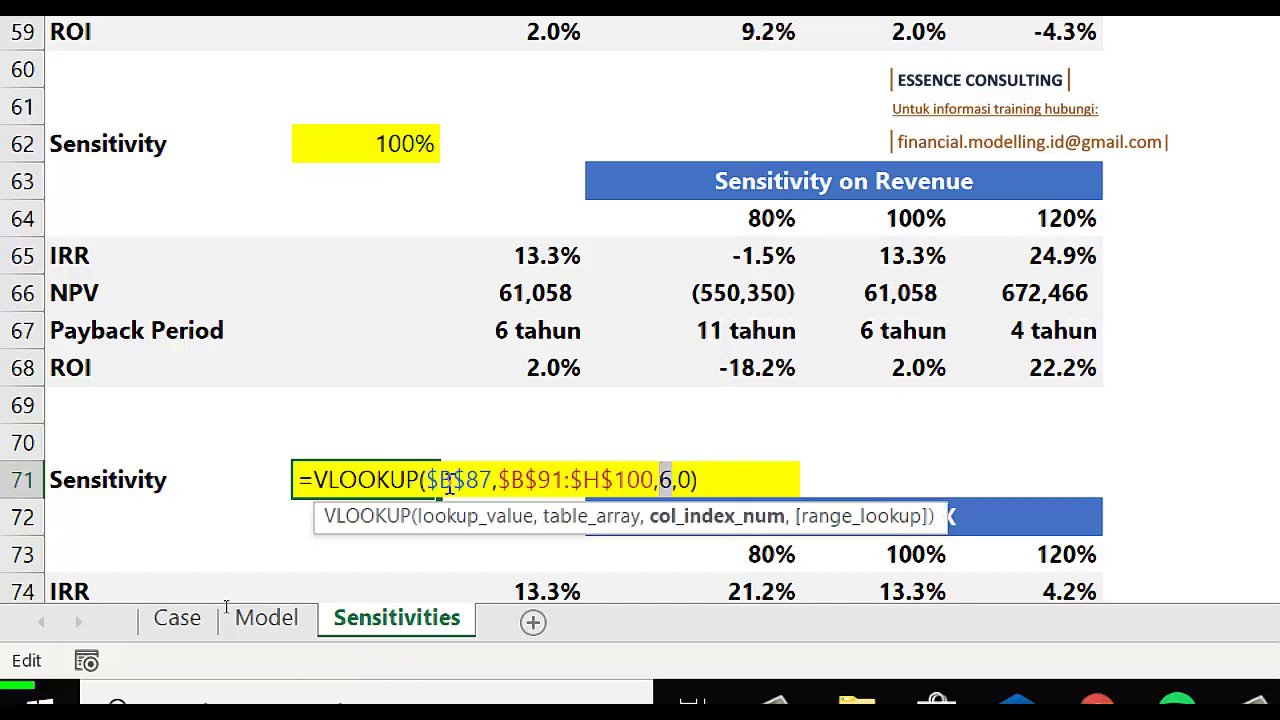
pyautogui.write('7')
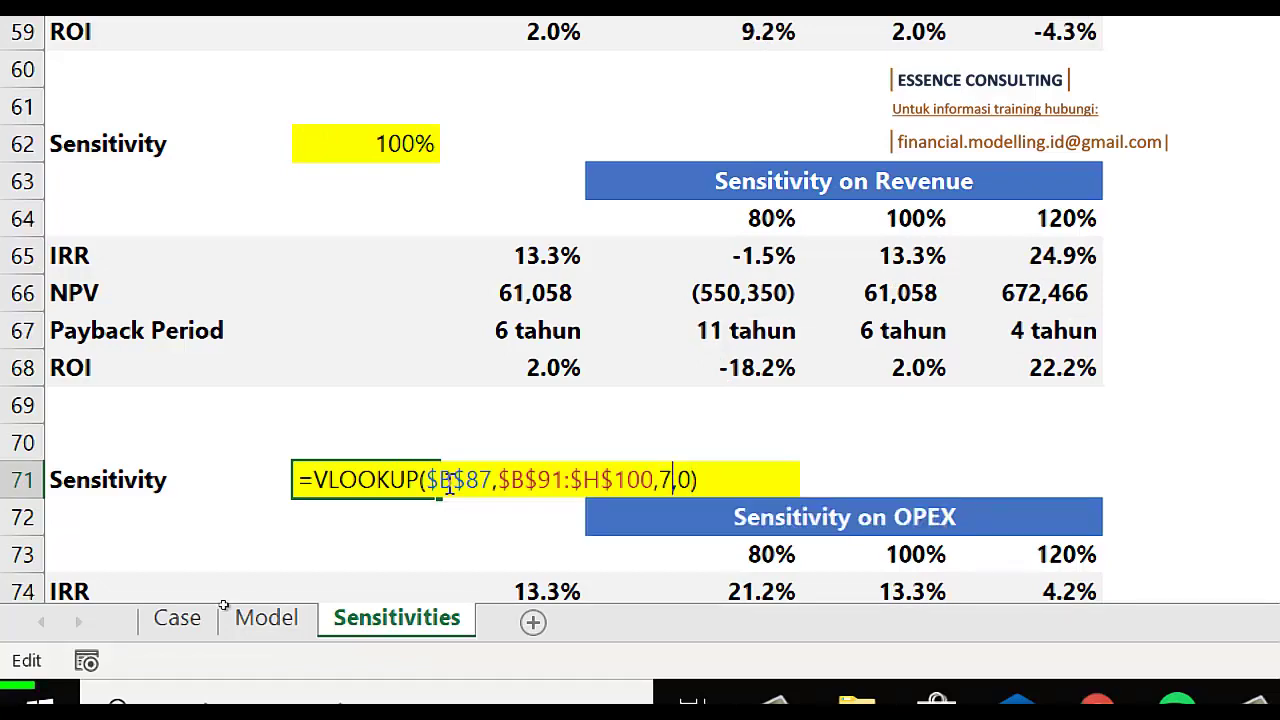
pyautogui.press('Return')
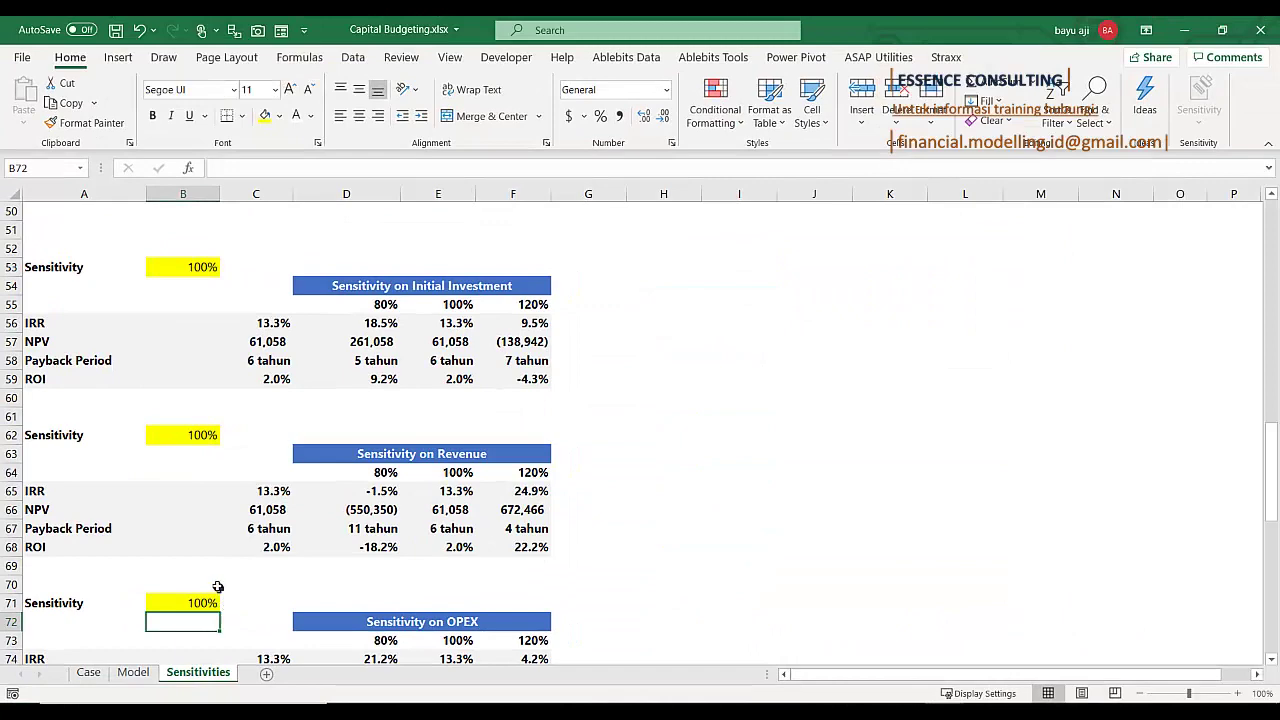
# Set the selected scenario in B87 to 2 and check the Sensitivity inputs B53, B62 and B71 against the scenario table
pyautogui.scroll(-8, 217, 587)
pyautogui.click(207, 456)
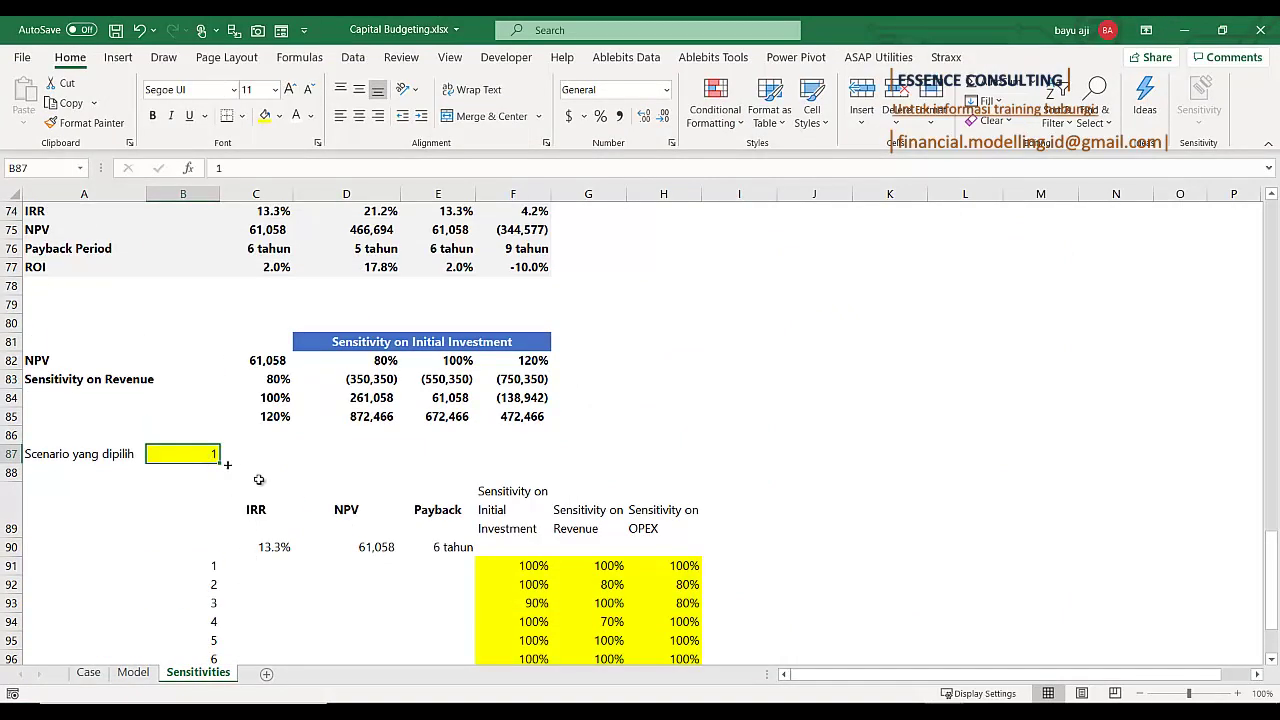
pyautogui.write('2')
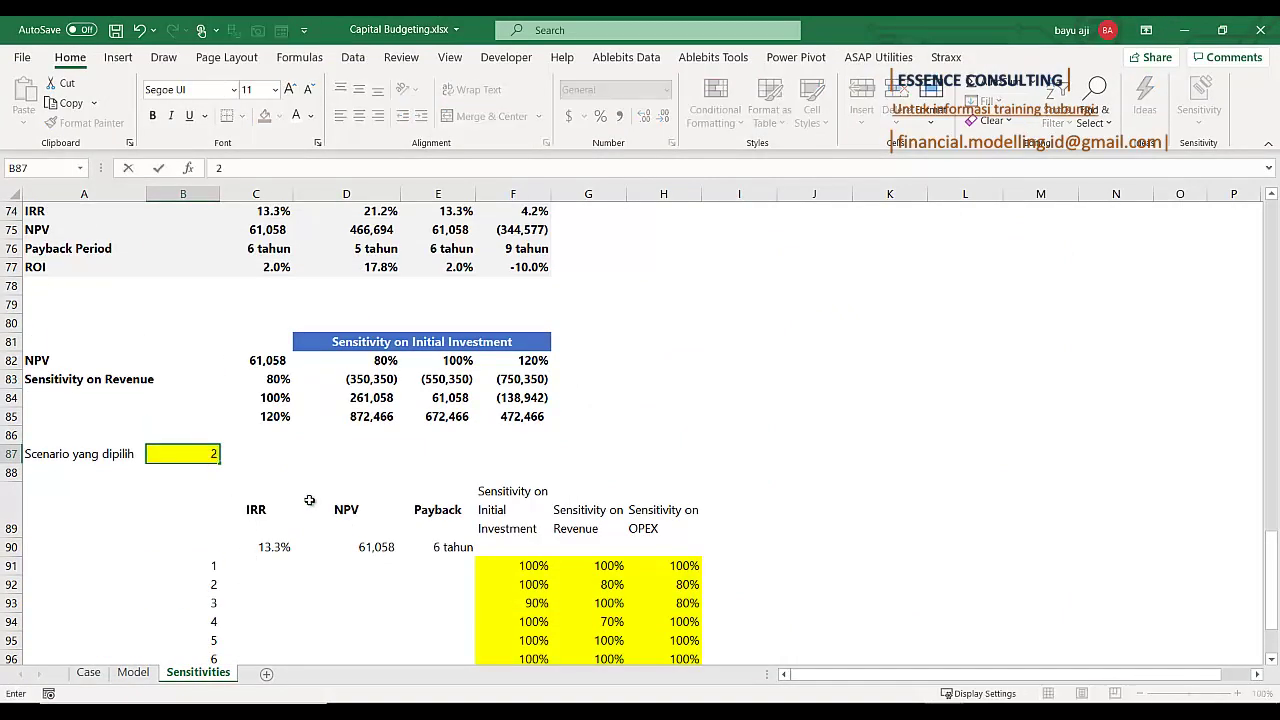
pyautogui.press('Return')
pyautogui.scroll(8, 333, 438)
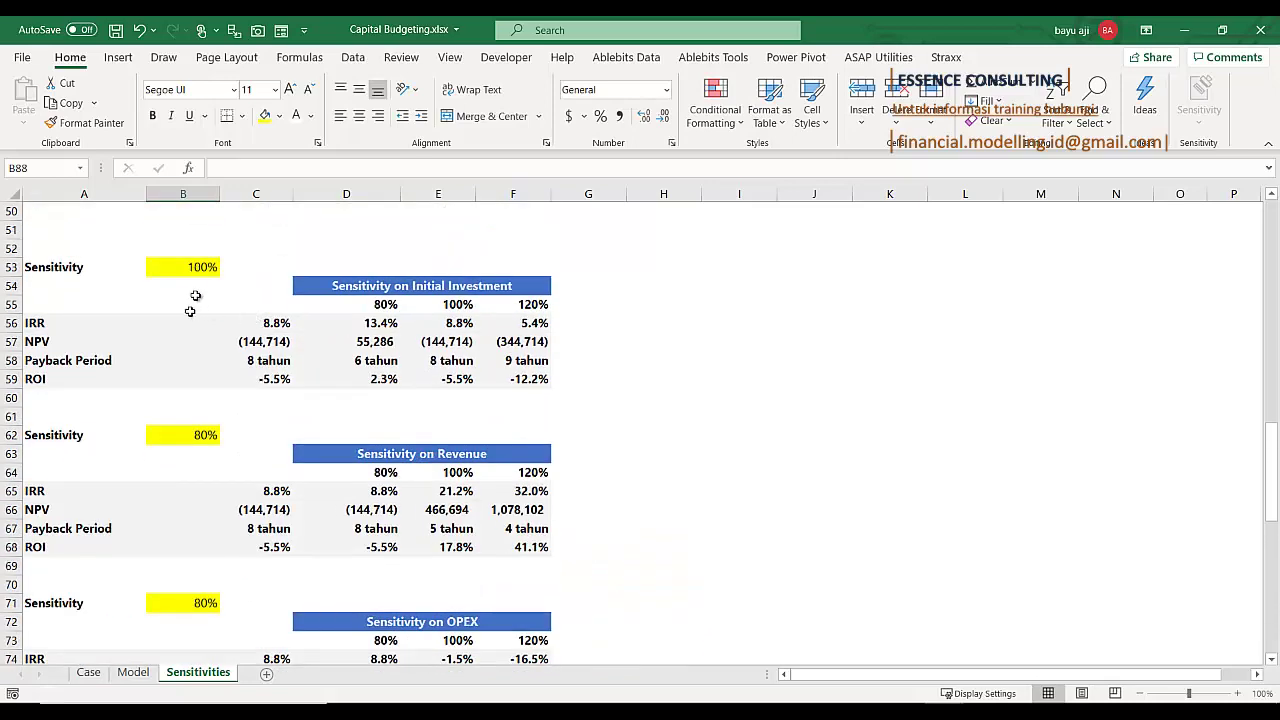
pyautogui.scroll(-9, 176, 639)
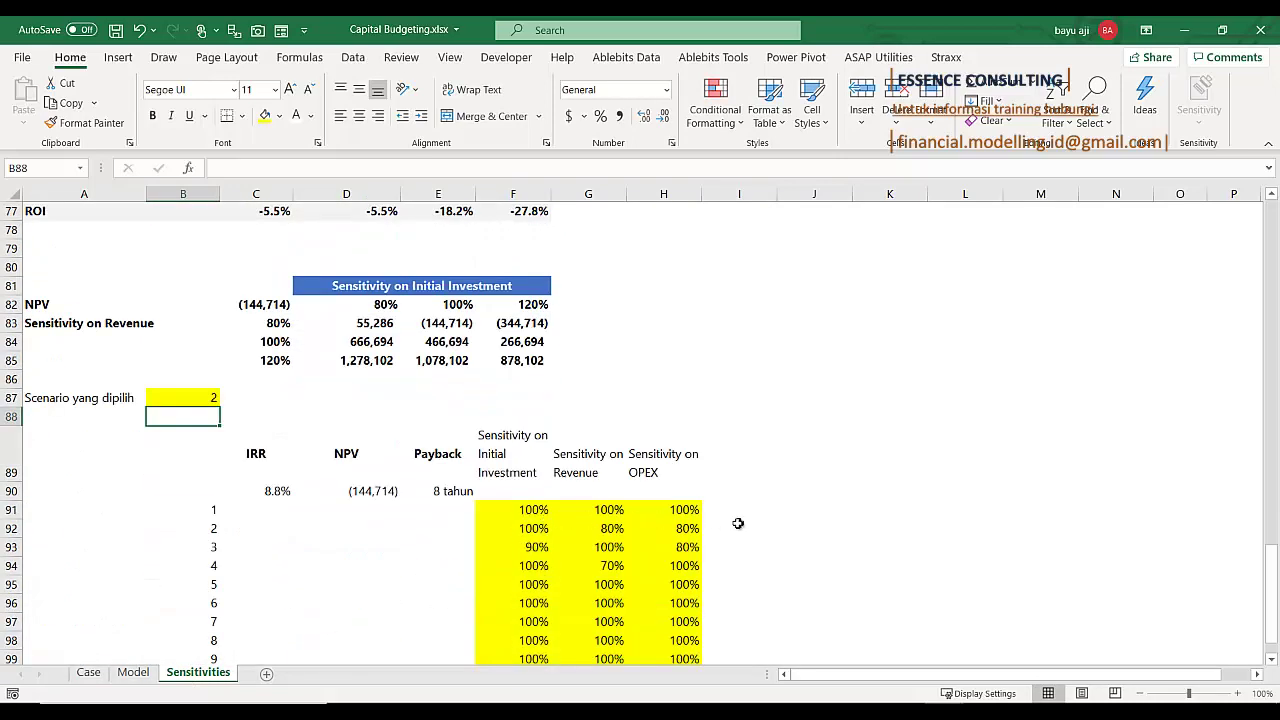
# Set the selected scenario in B87 back to 1
pyautogui.click(199, 394)
pyautogui.write('1')
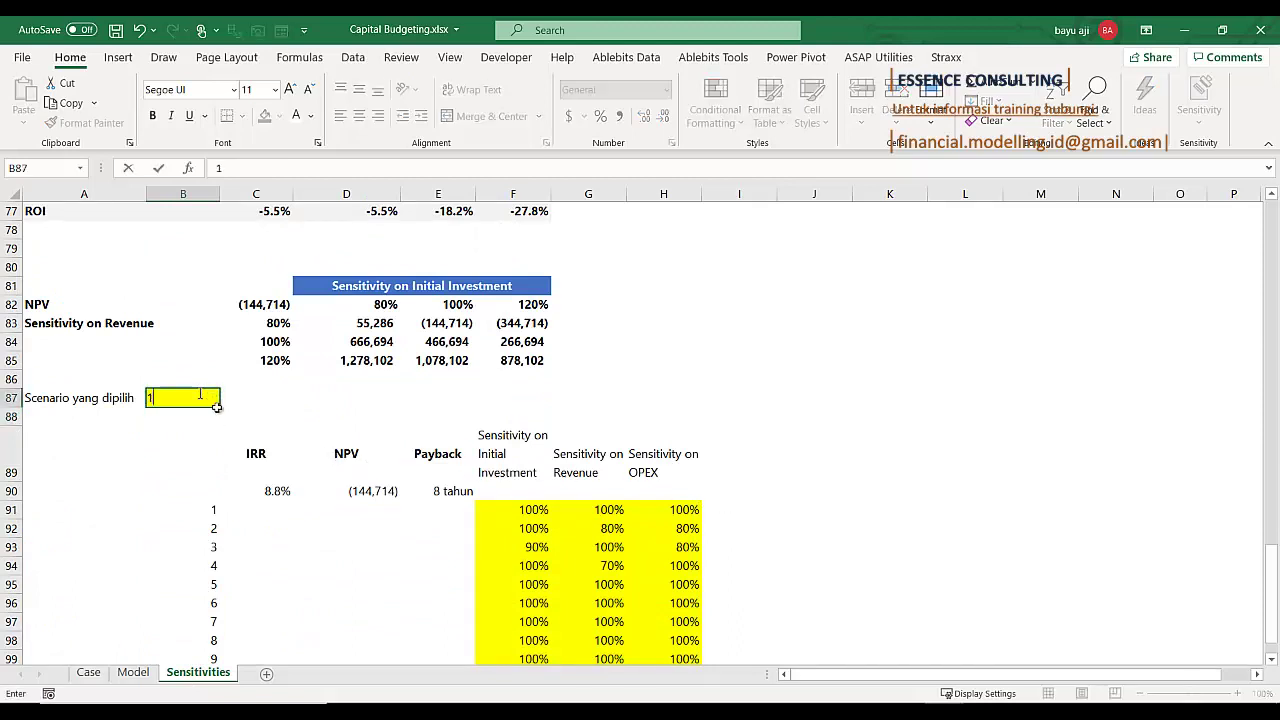
pyautogui.click(356, 570)
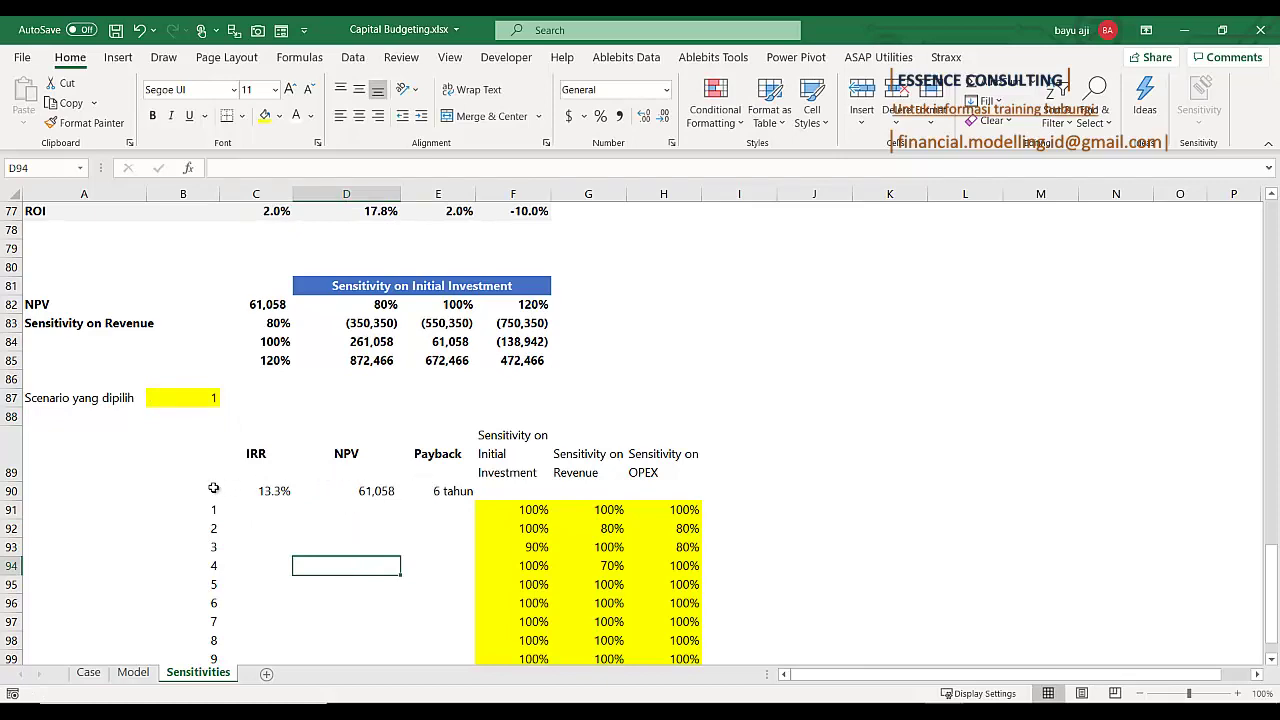
# Create a what-if Data Table over B90:E100 with B87 as the column input cell and no row input cell
pyautogui.moveTo(200, 490); pyautogui.dragTo(451, 619)
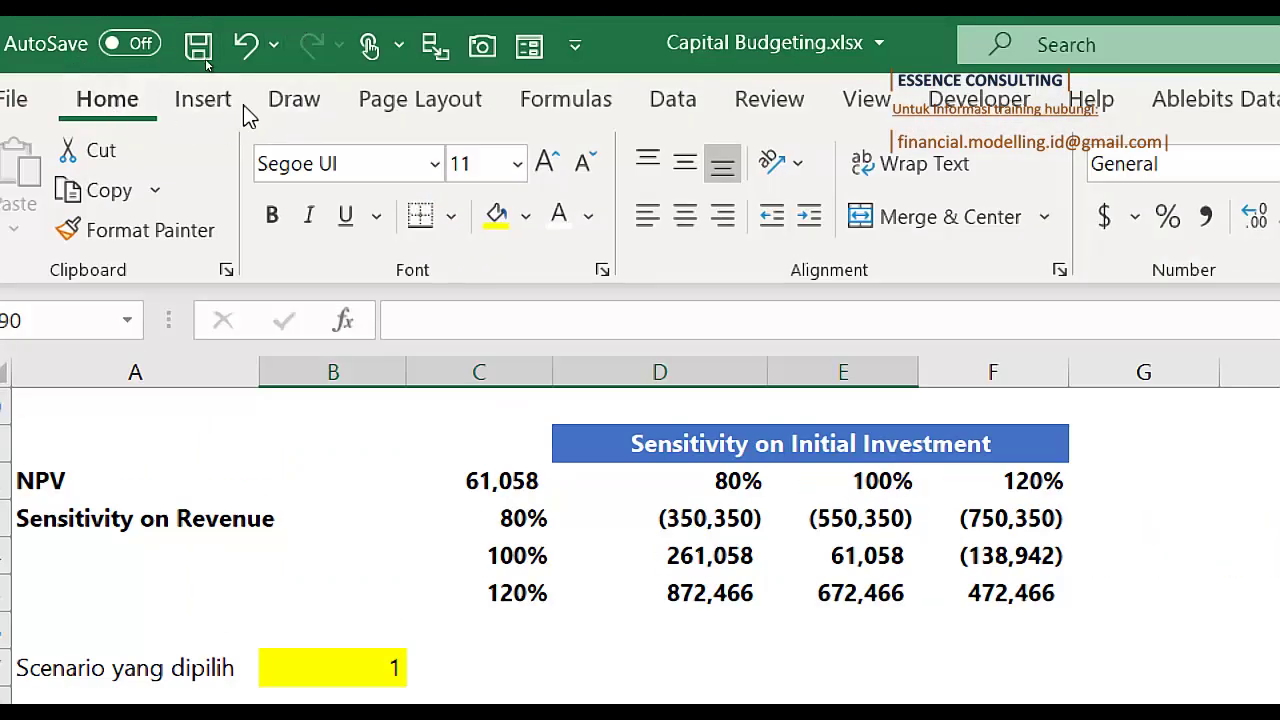
pyautogui.click(671, 96)
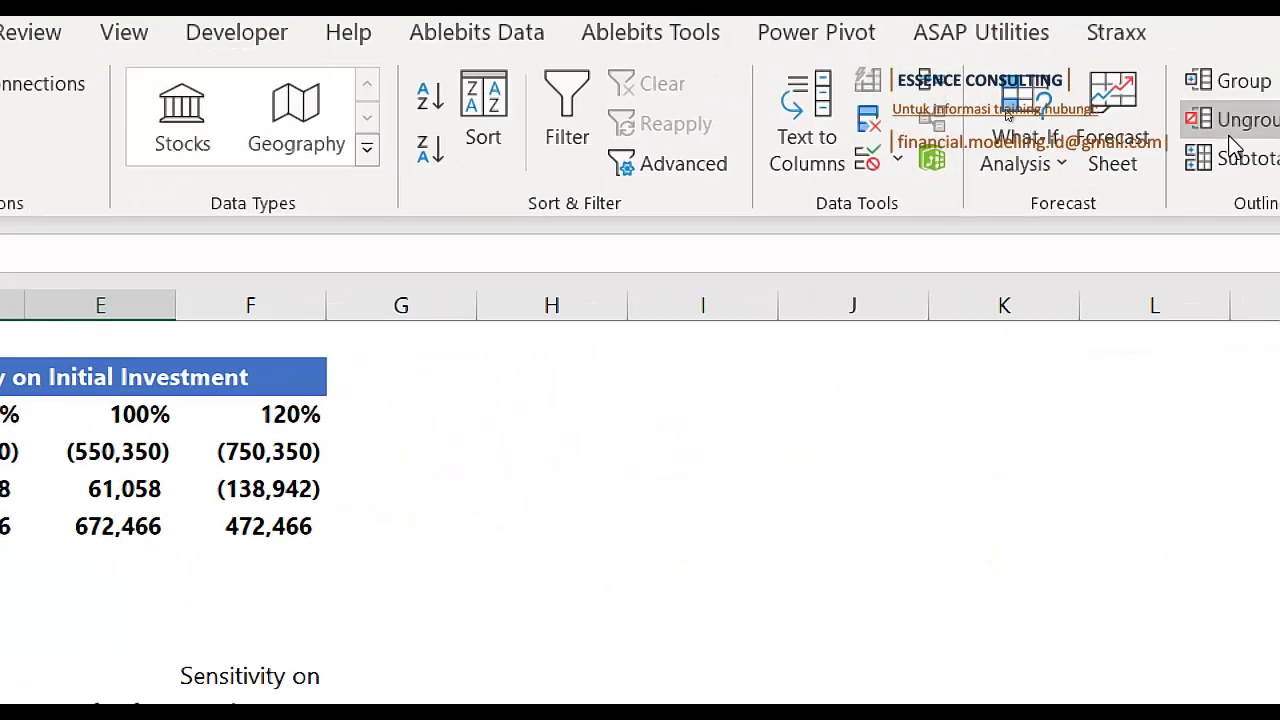
pyautogui.click(1045, 160)
pyautogui.click(1065, 313)
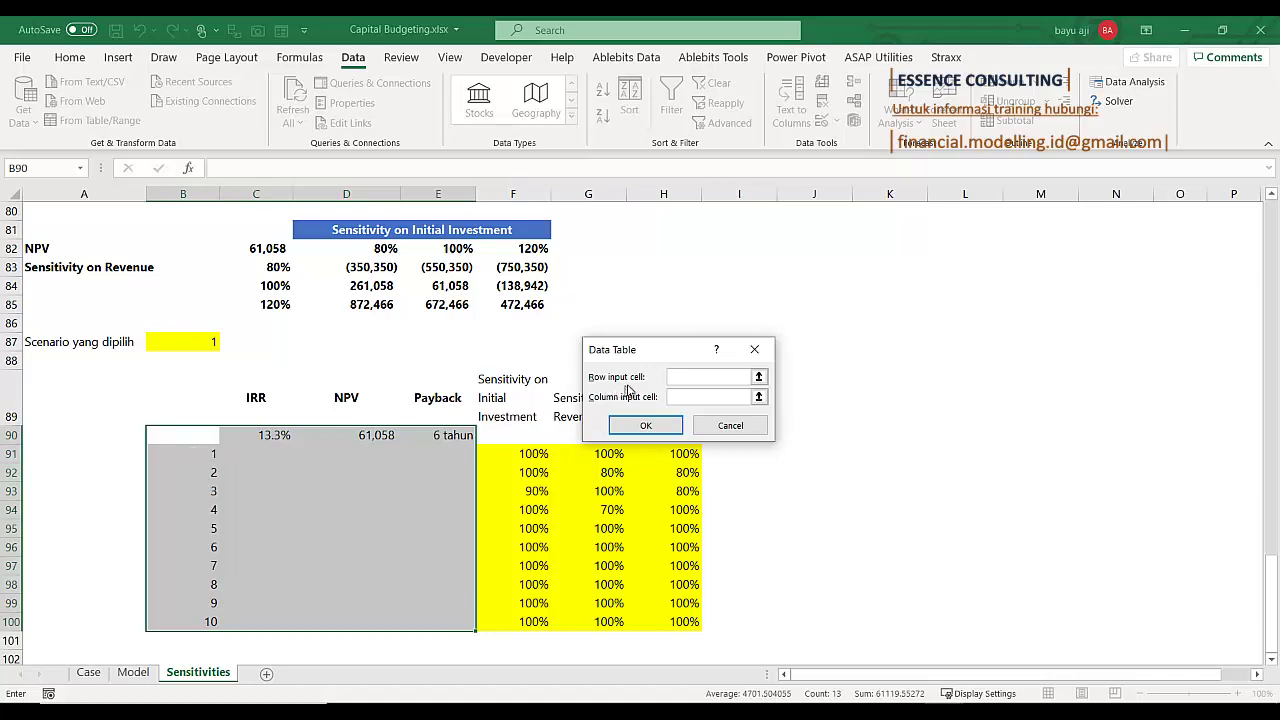
pyautogui.click(702, 377)
pyautogui.click(680, 397)
pyautogui.click(209, 341)
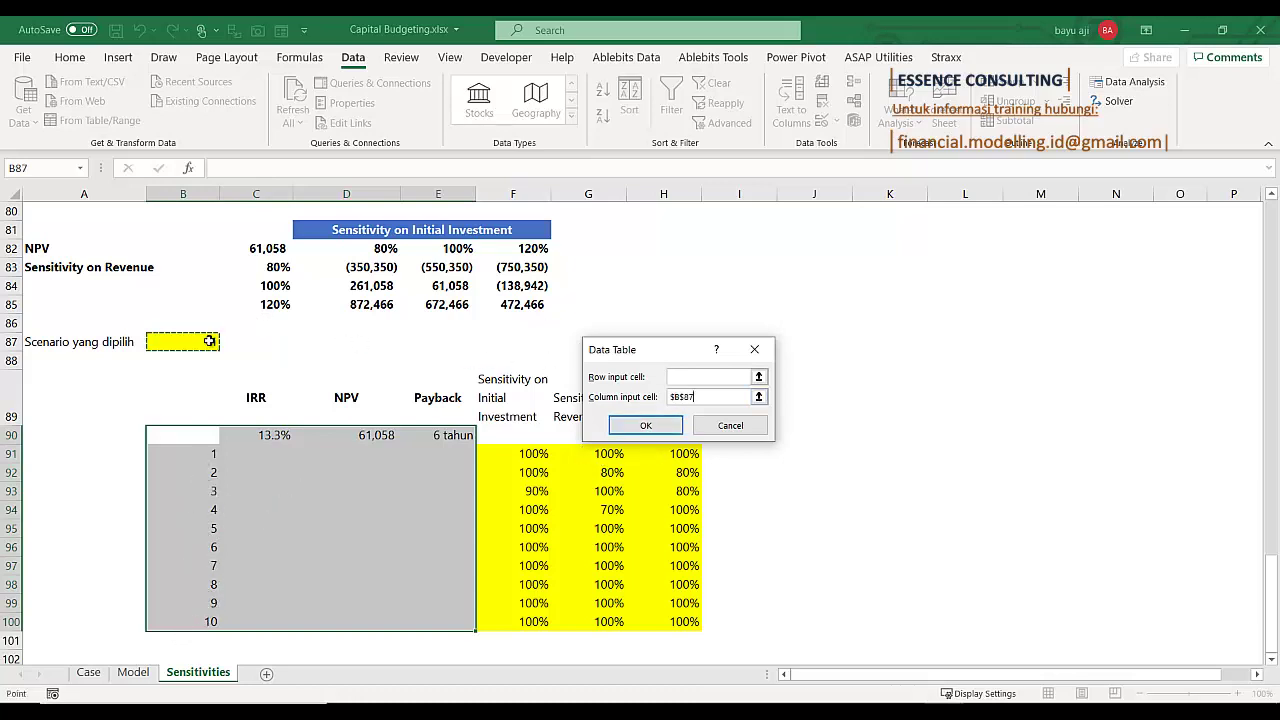
pyautogui.click(645, 425)
# Copy the number formats of C90:E90 onto the scenario results C91:E100 with Format Painter
pyautogui.moveTo(260, 435); pyautogui.dragTo(445, 435)
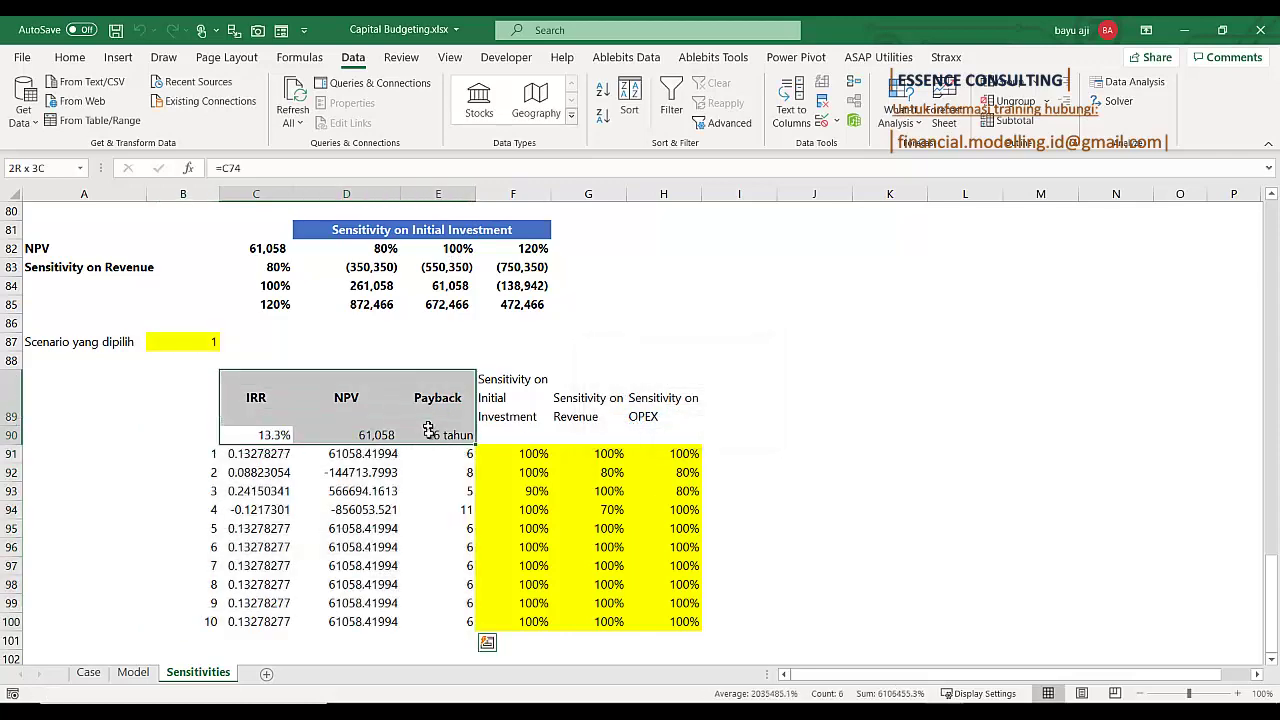
pyautogui.click(72, 58)
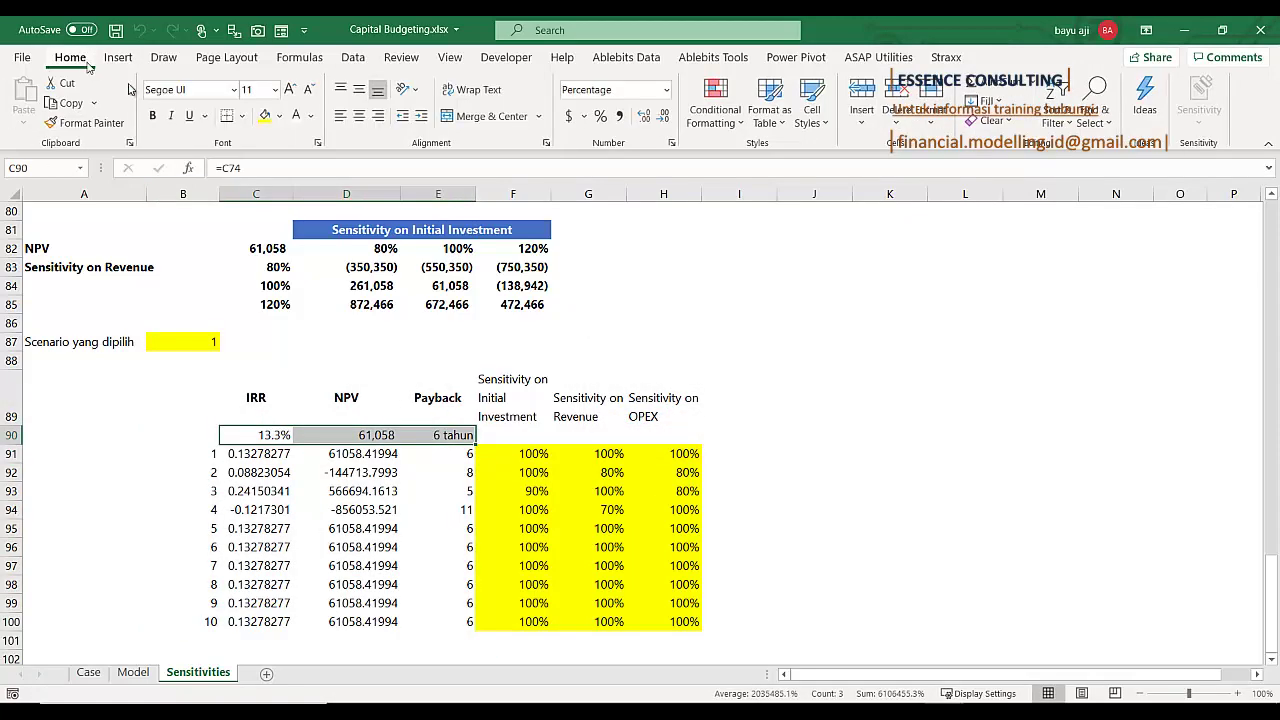
pyautogui.click(88, 123)
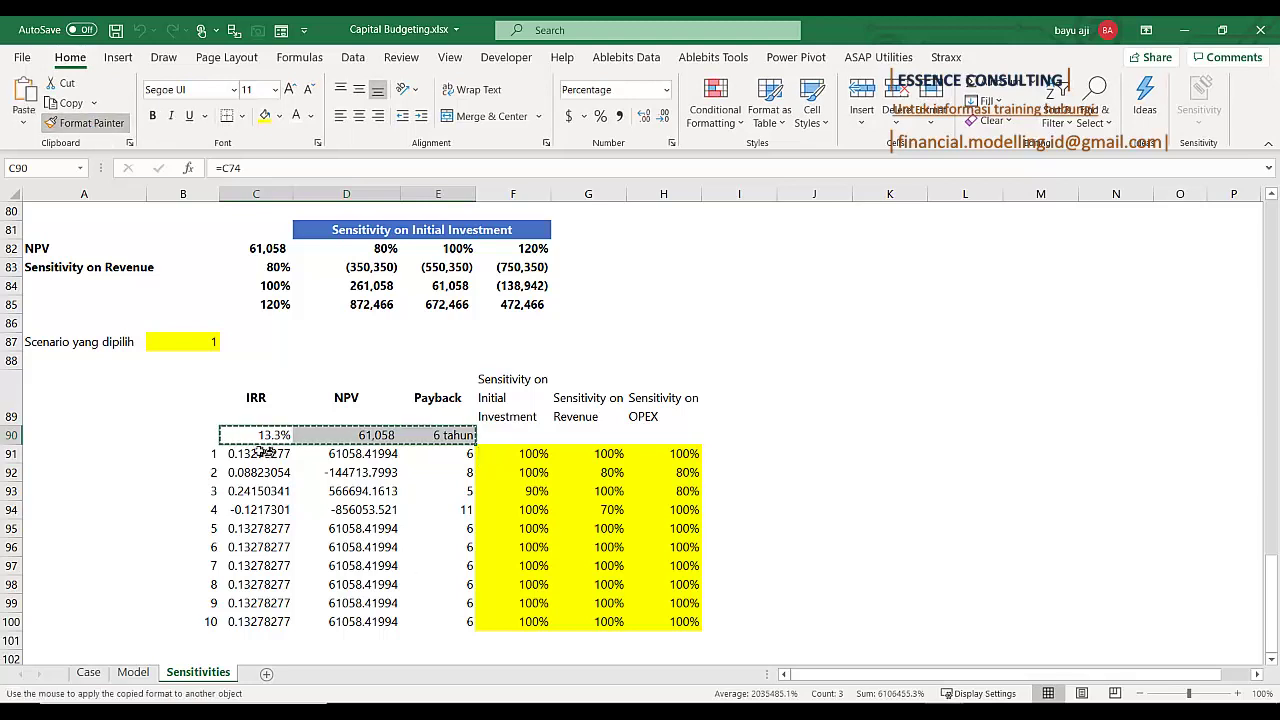
pyautogui.moveTo(257, 452)
pyautogui.mouseDown()
pyautogui.moveTo(440, 525)
pyautogui.moveTo(445, 620)
pyautogui.mouseUp()
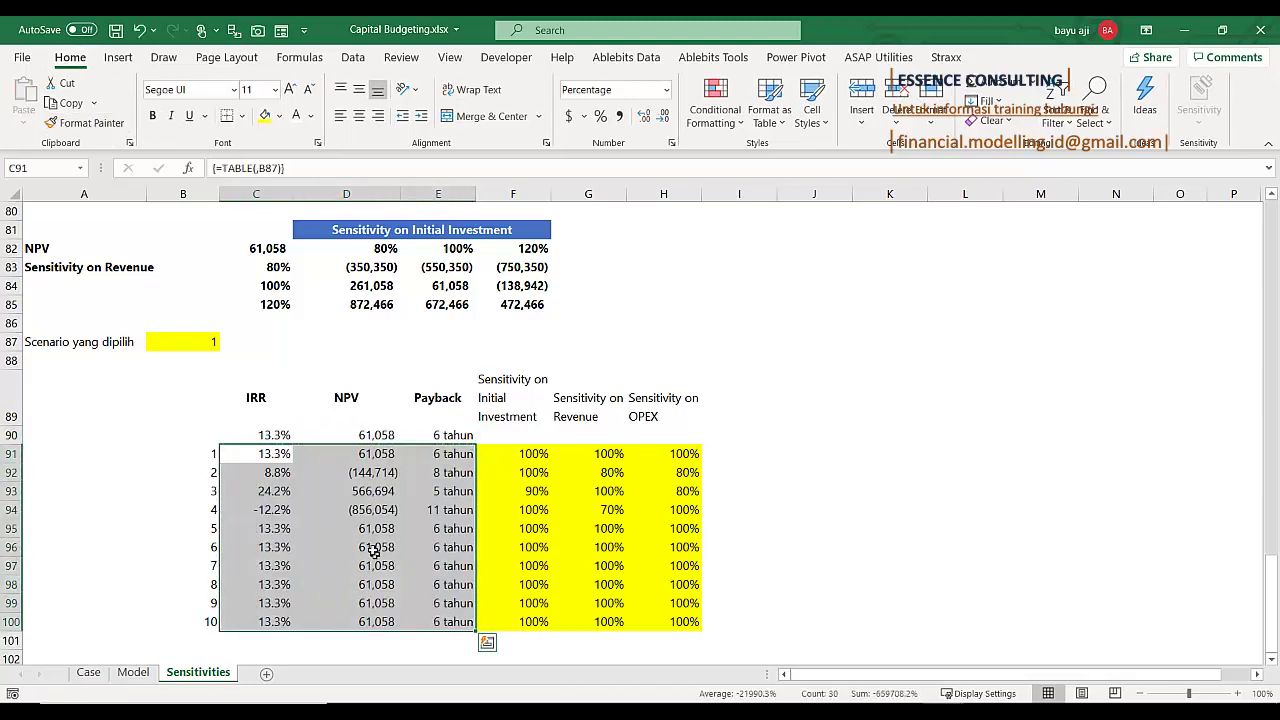
# Set scenario 4's Sensitivity on Revenue in G94 to 75%
pyautogui.click(365, 530)
pyautogui.click(612, 508)
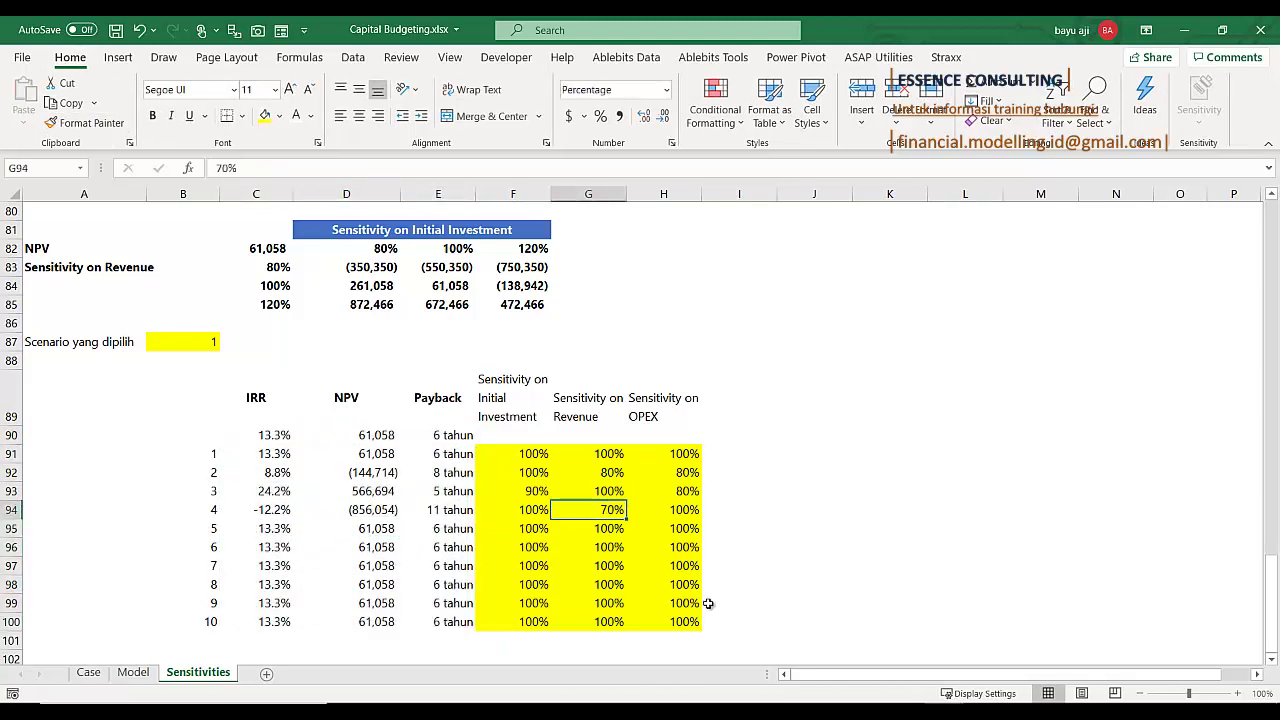
pyautogui.write('76')
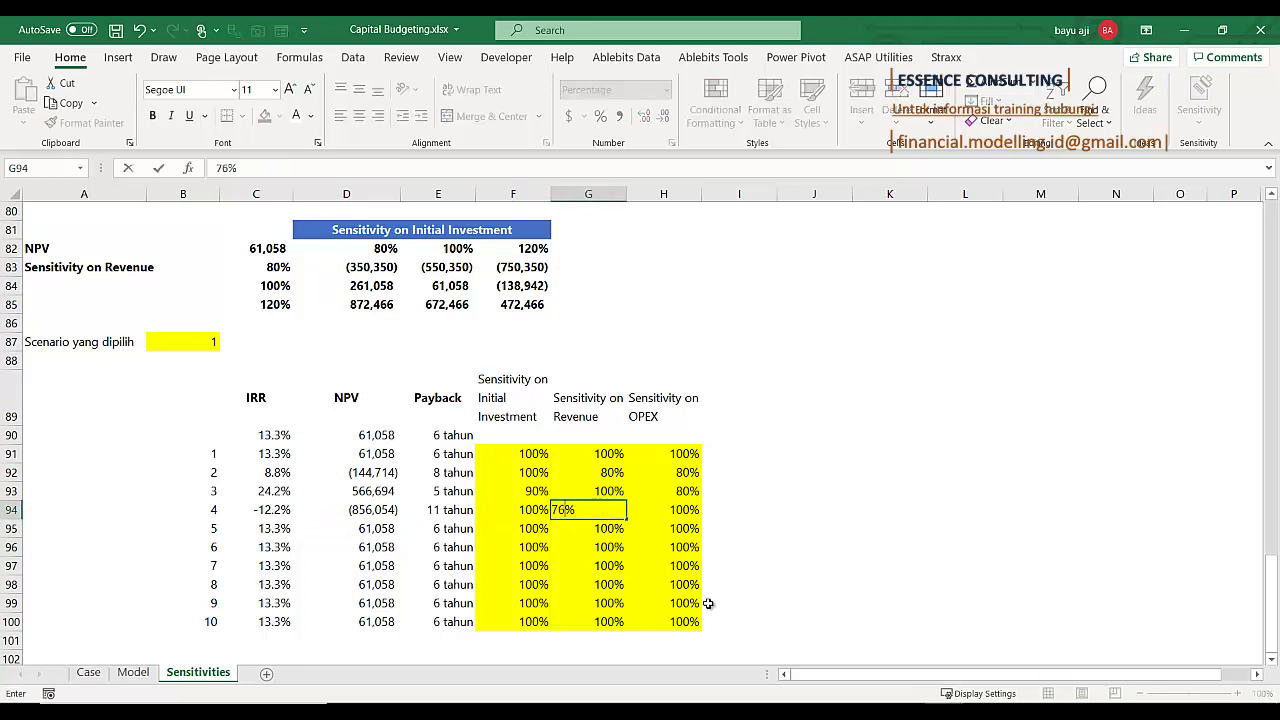
pyautogui.press('BackSpace')
pyautogui.write('5')
pyautogui.press('Return')
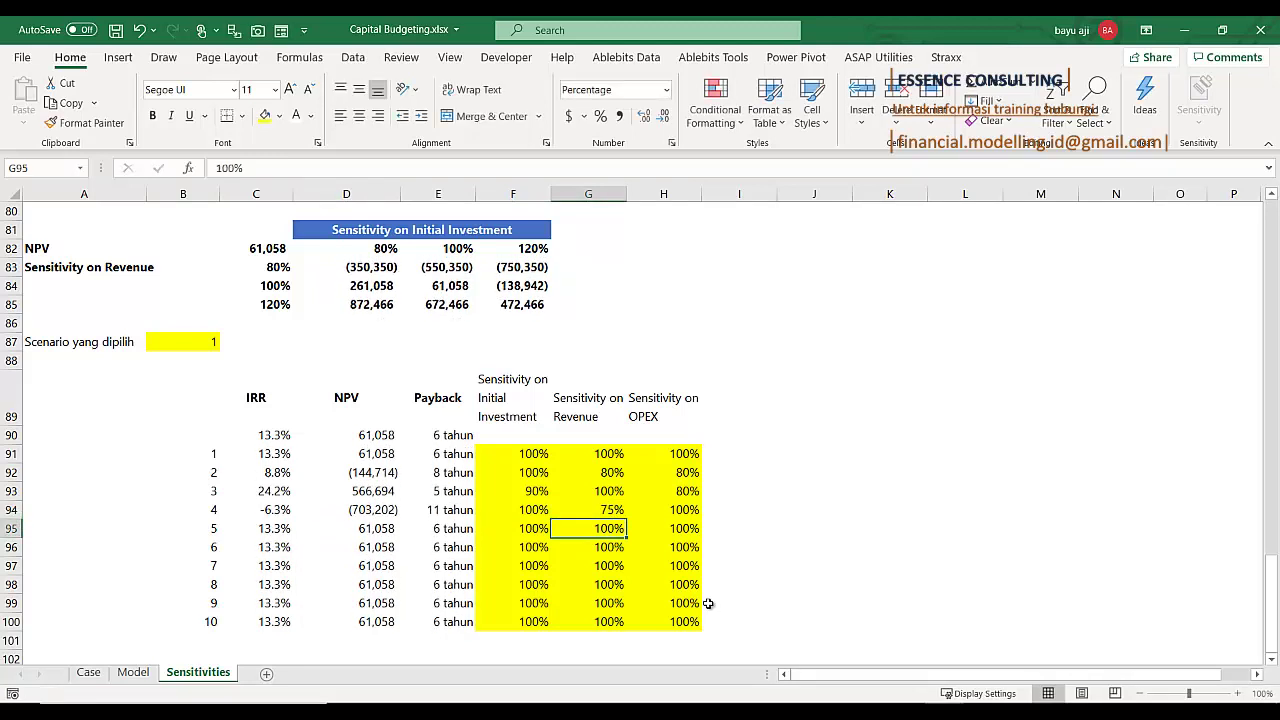
# Set scenario 5's Sensitivity on Revenue in G95 to 90%
pyautogui.press('Left')
pyautogui.press('Left')
pyautogui.press('Right')
pyautogui.press('Right')
pyautogui.write('90')
pyautogui.press('Return')
# Make the scenario results C91:E100 and the sensitivity inputs F91:H100 bold
pyautogui.press('Left')
pyautogui.press('Left')
pyautogui.press('Left')
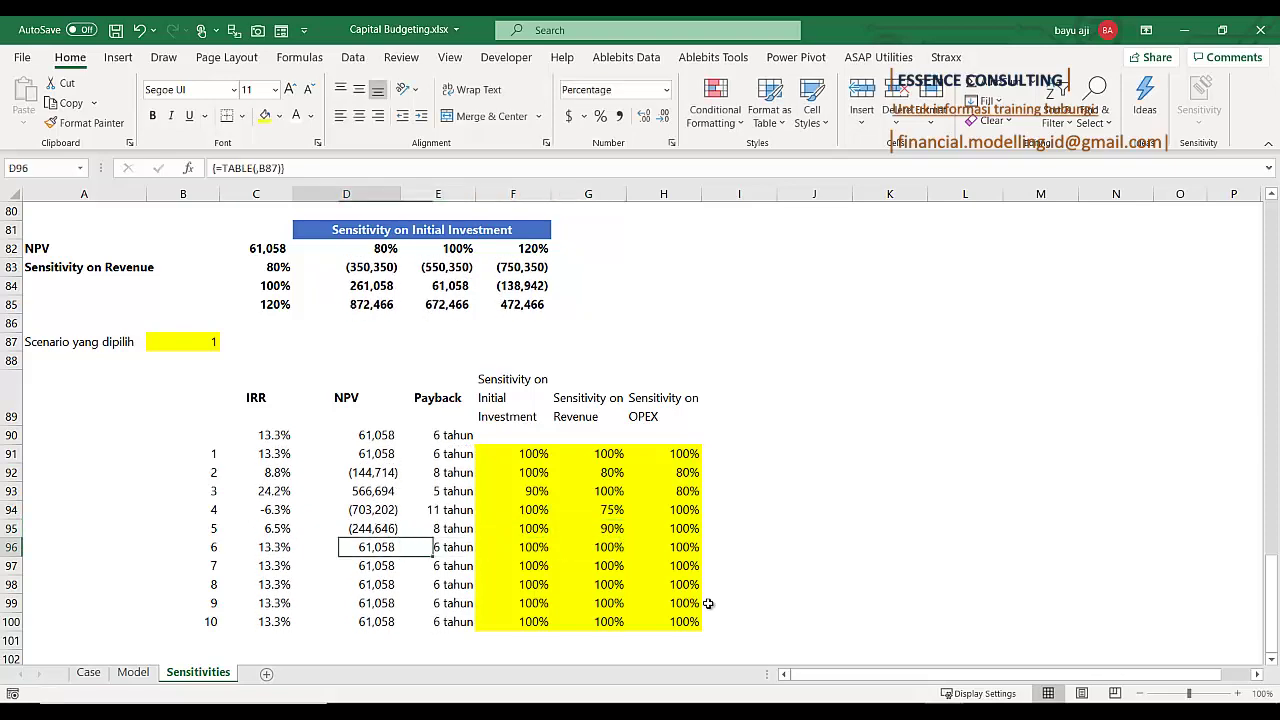
pyautogui.press('Up')
pyautogui.press('Up')
pyautogui.press('Up')
pyautogui.press('Up')
pyautogui.press('Up')
pyautogui.press('Left')
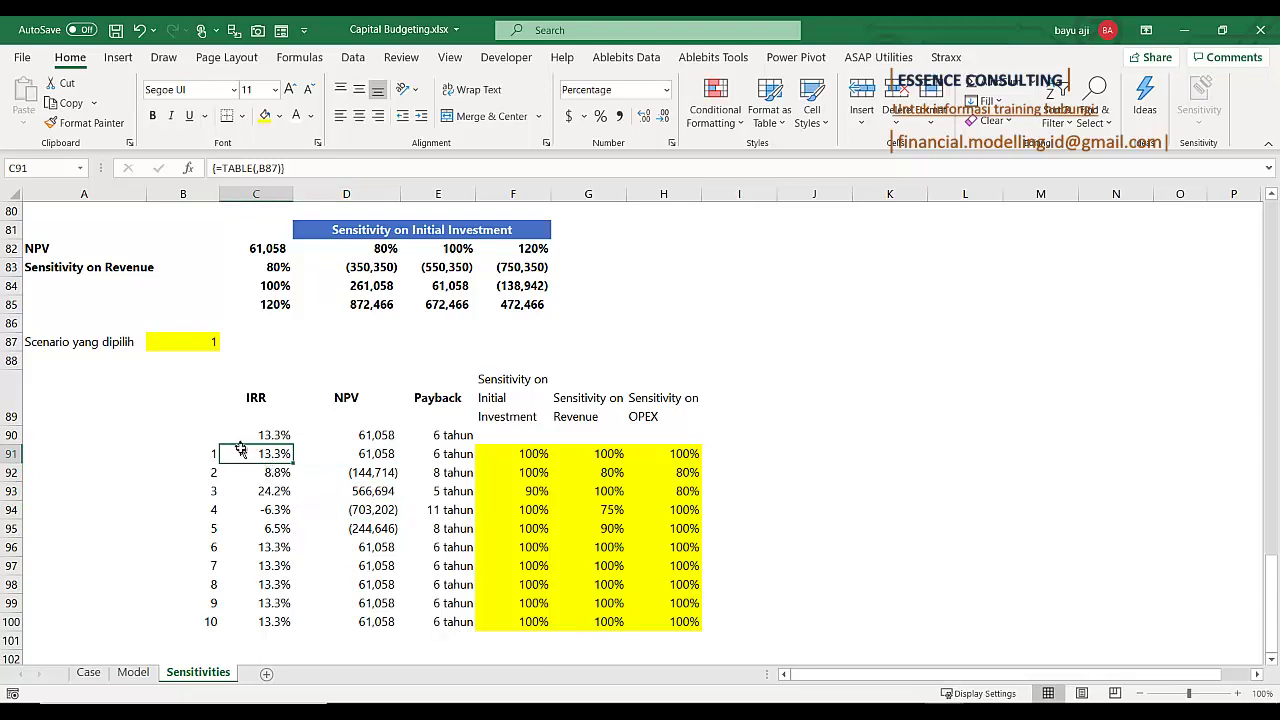
pyautogui.moveTo(241, 449); pyautogui.dragTo(432, 614)
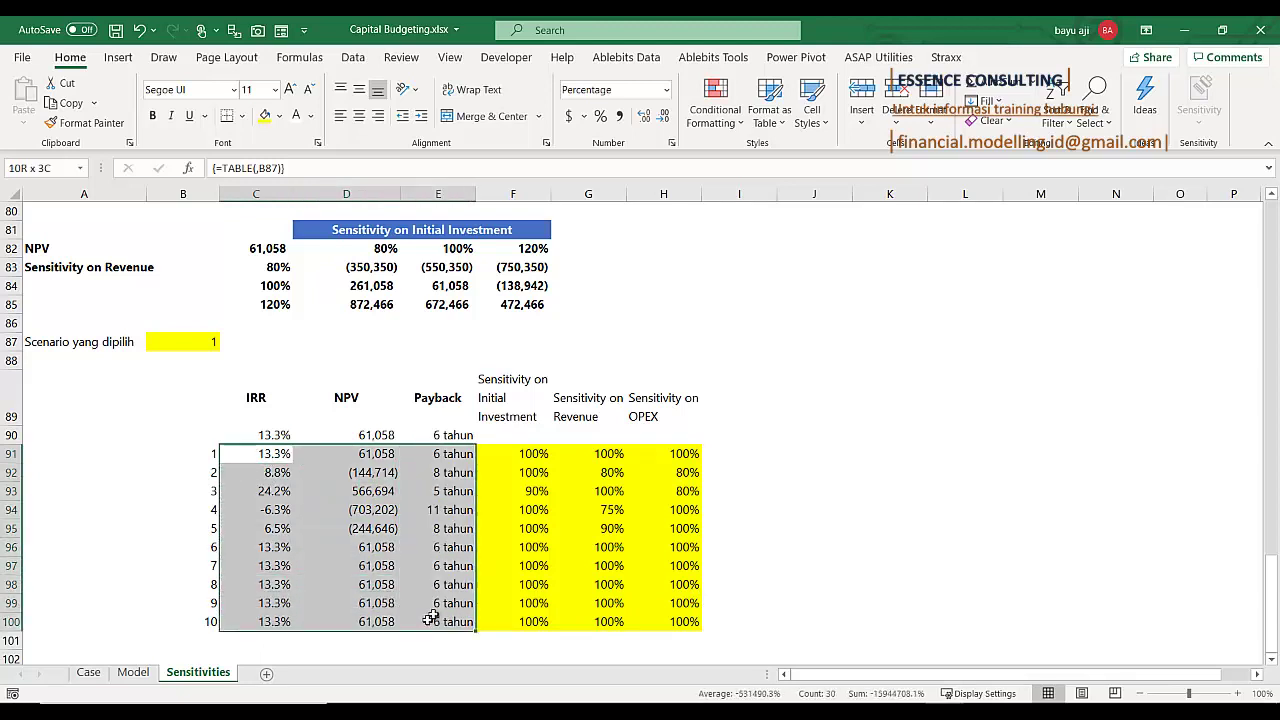
pyautogui.click(152, 116)
pyautogui.click(503, 550)
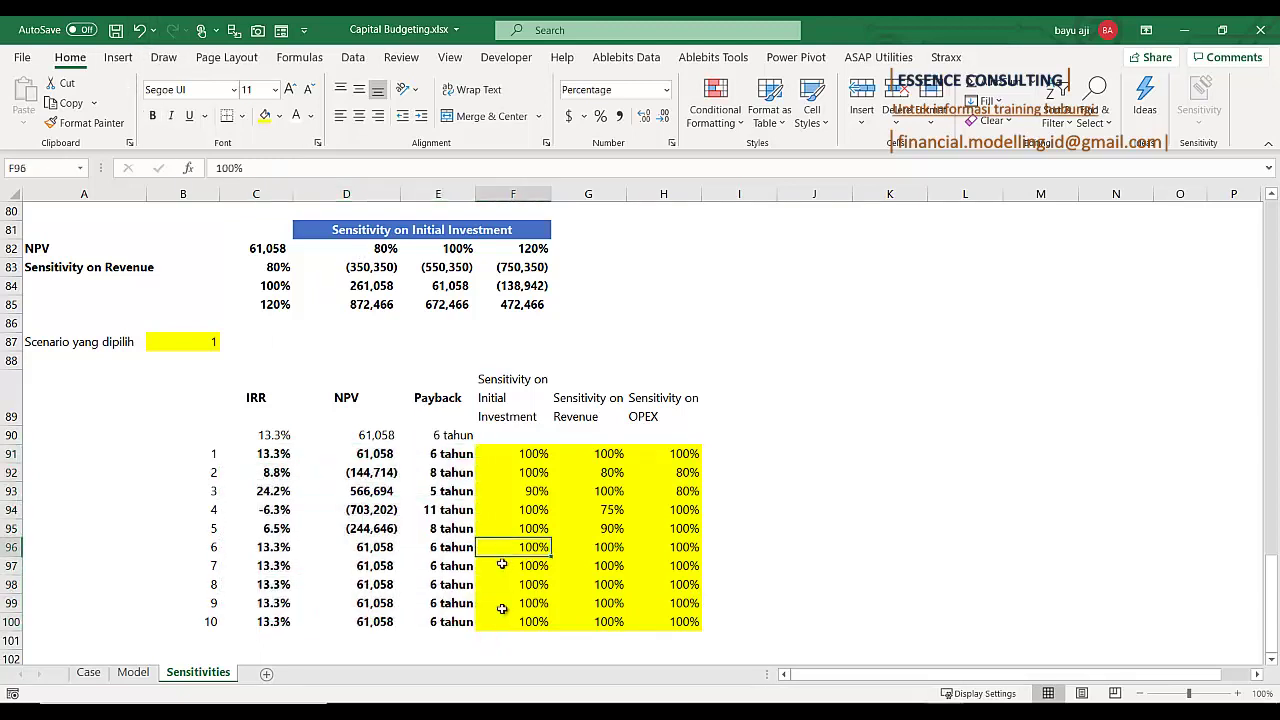
pyautogui.moveTo(533, 458); pyautogui.dragTo(665, 620)
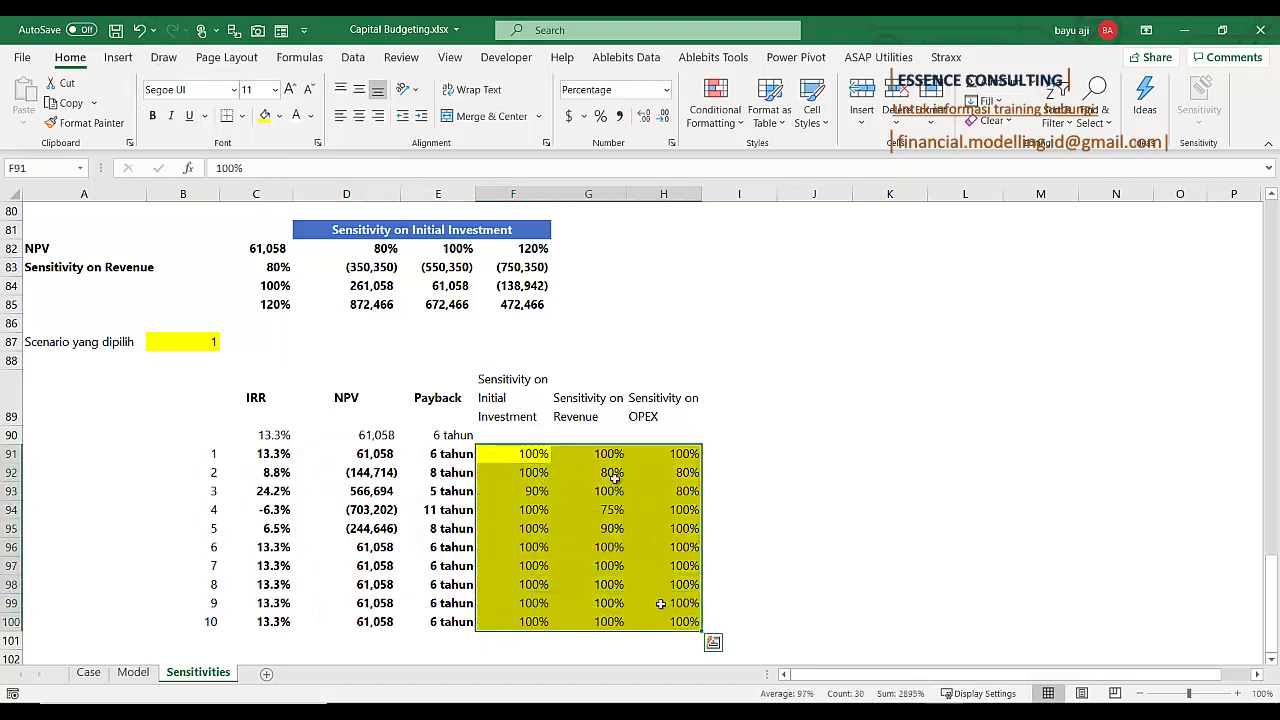
pyautogui.click(152, 116)
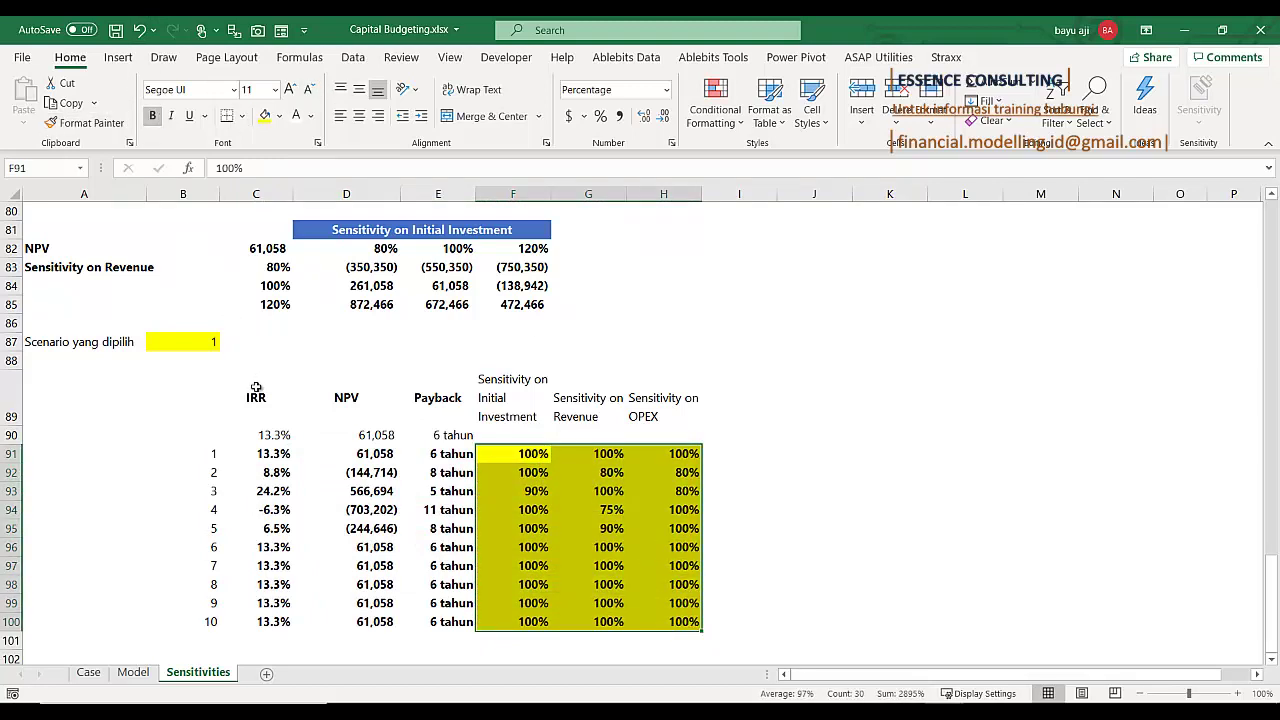
# Format the scenario table's header row C89:H89 with a blue fill and bold white text
pyautogui.moveTo(254, 396); pyautogui.dragTo(690, 400)
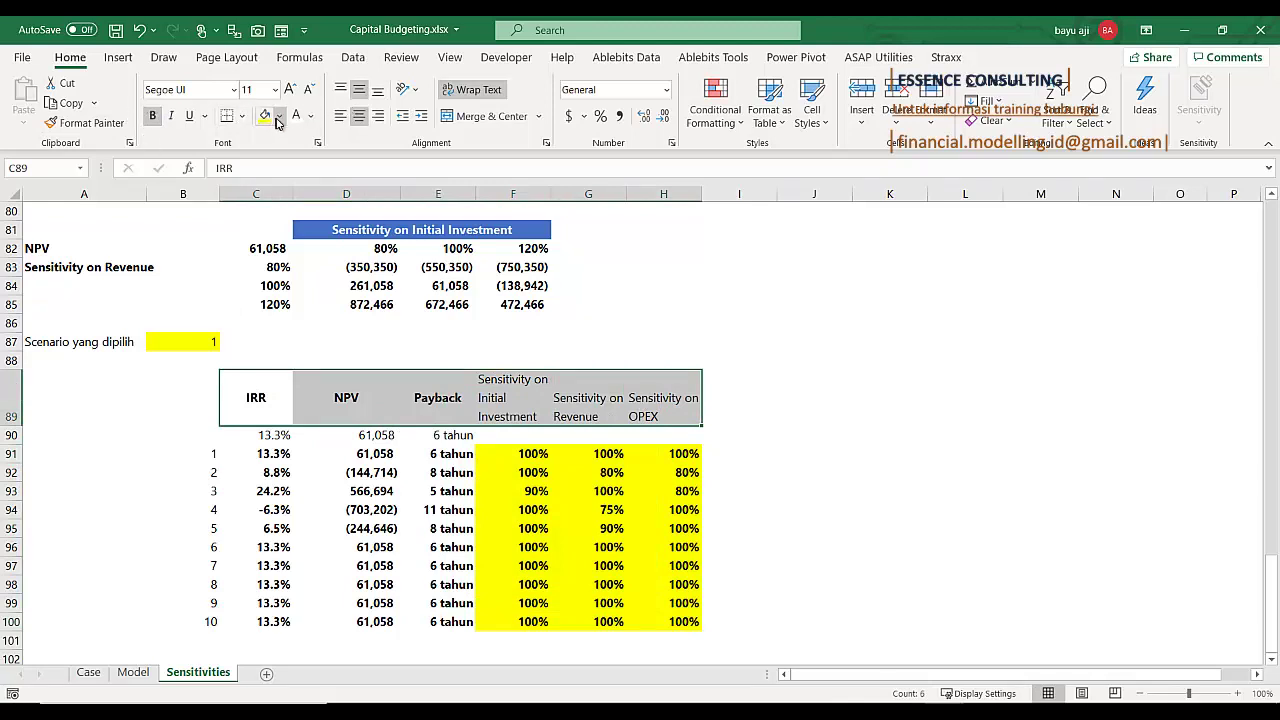
pyautogui.click(279, 116)
pyautogui.click(316, 160)
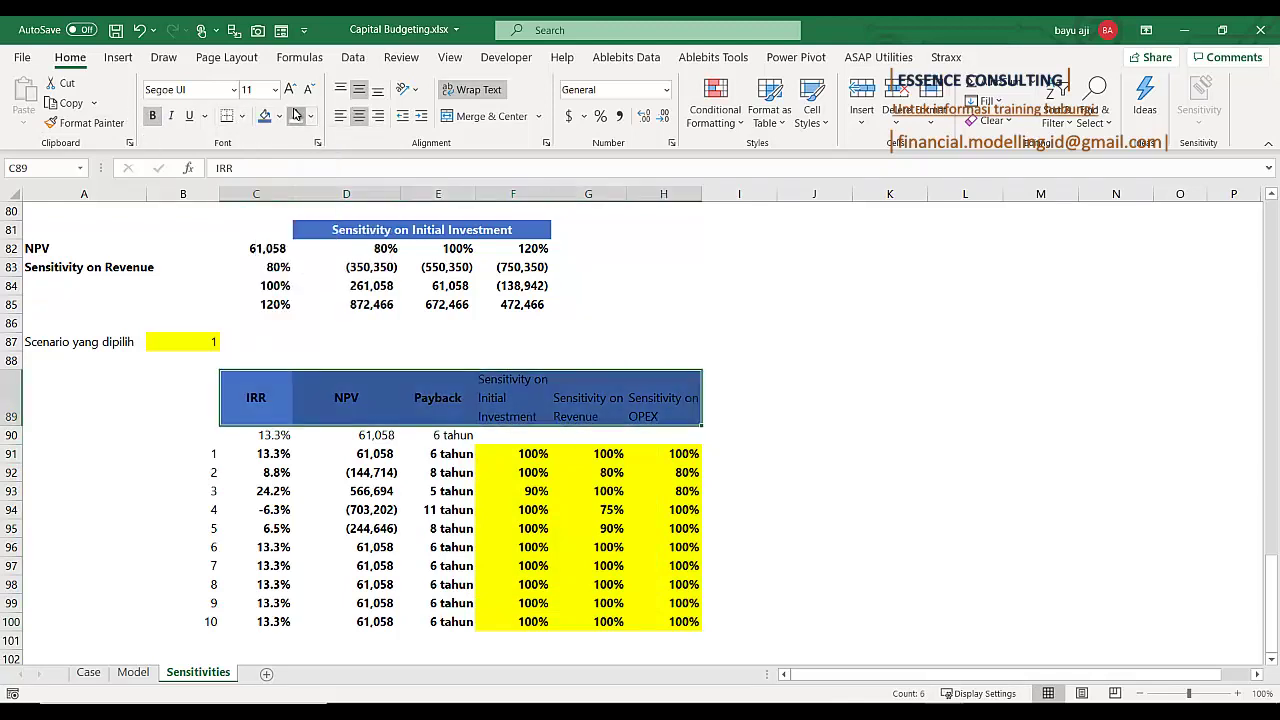
pyautogui.click(153, 117)
pyautogui.click(153, 117)
pyautogui.click(437, 566)
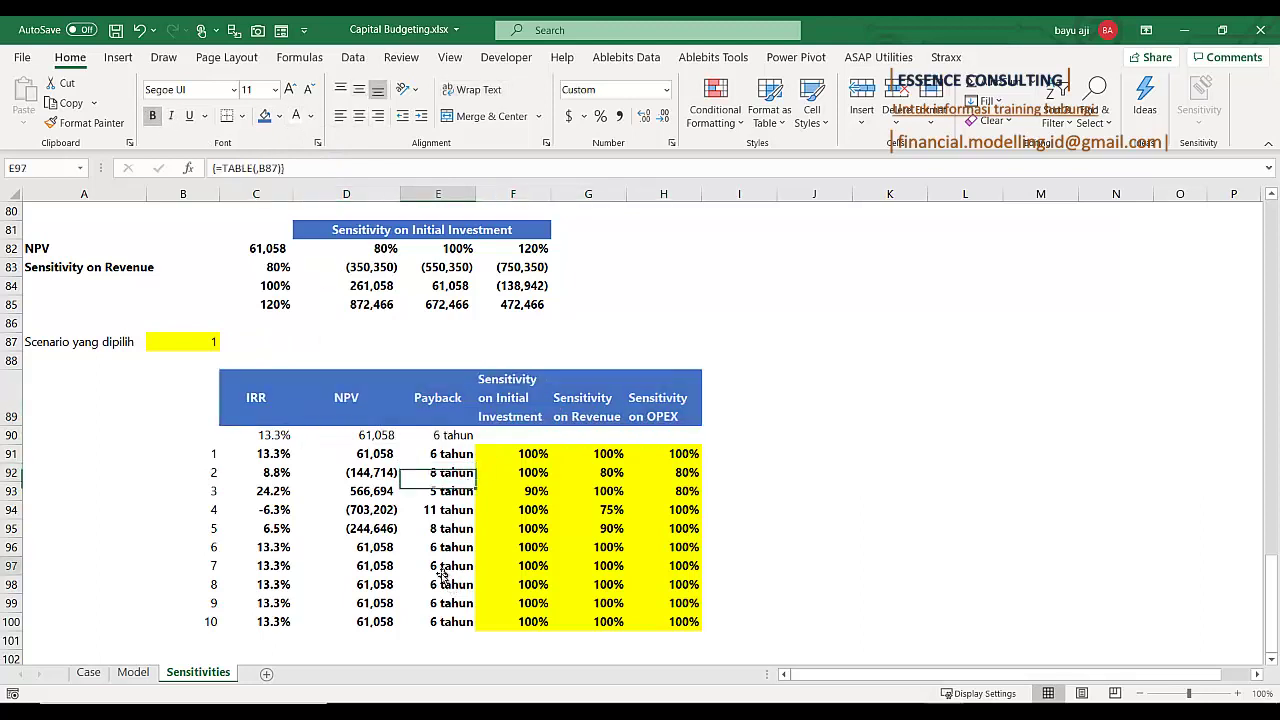